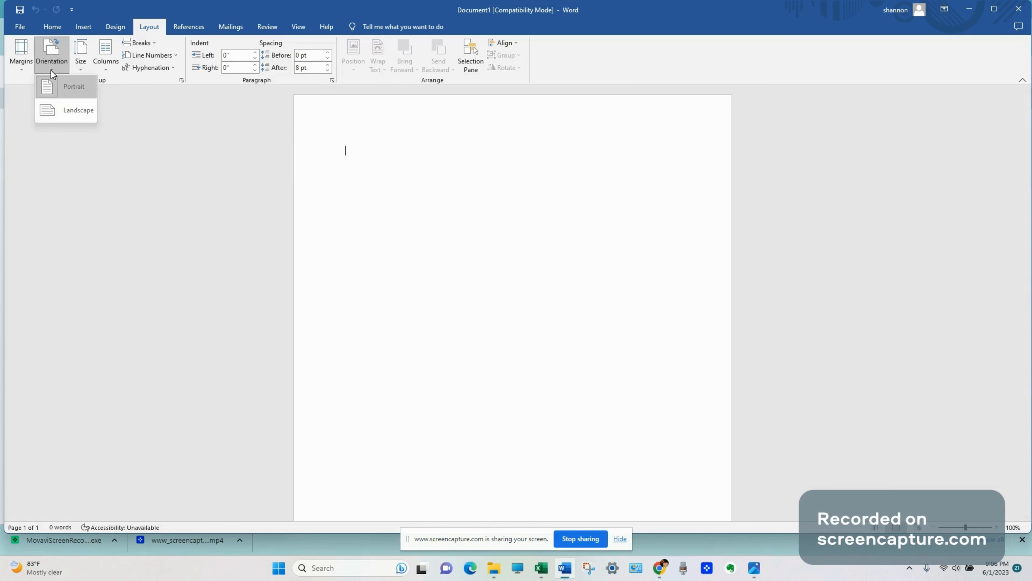
Step: Set the page to landscape orientation and draw a rectangle about 3.74" high and 8.1" wide across the page's upper part
left_click(63, 112)
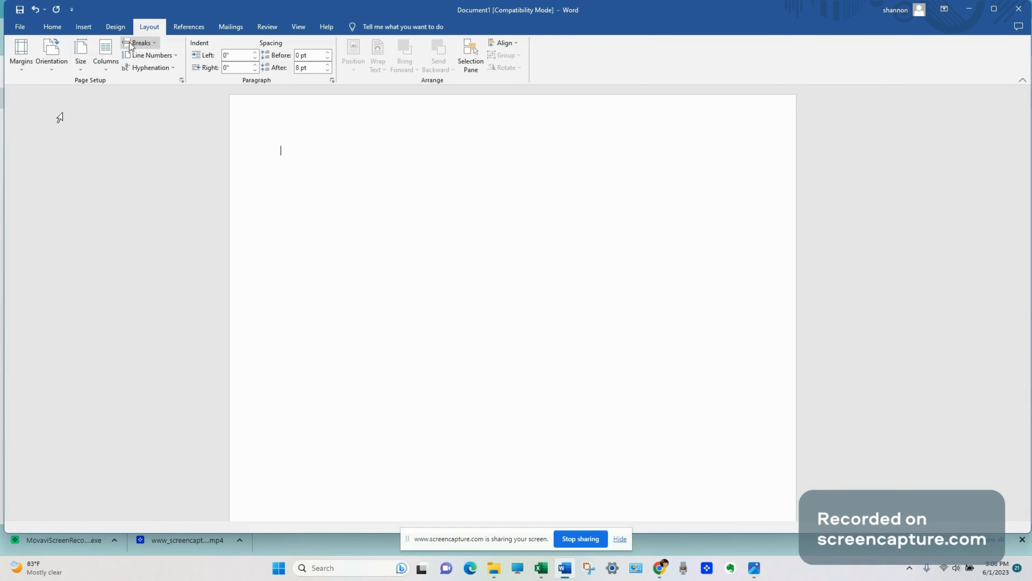
left_click(89, 28)
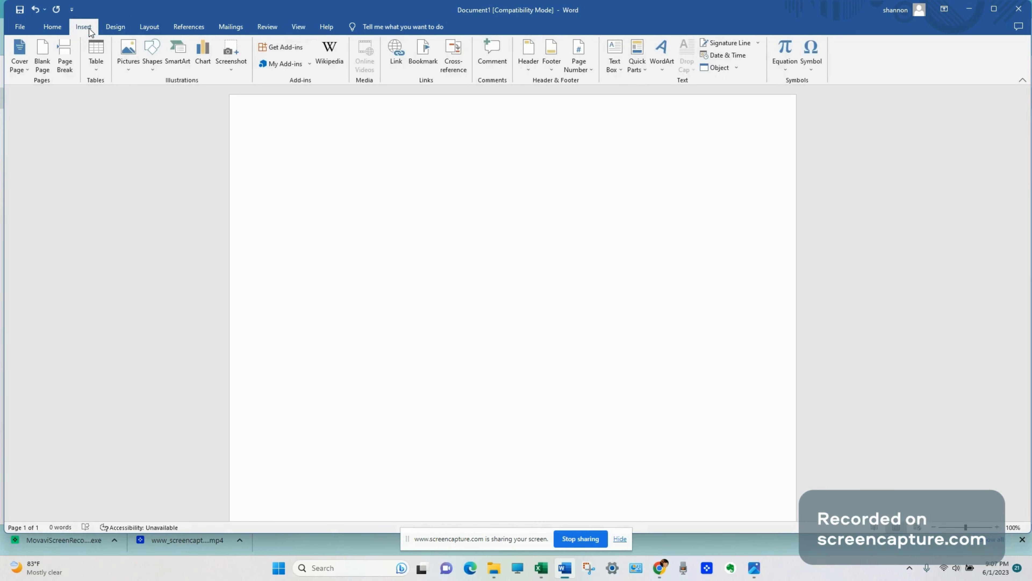
left_click(155, 67)
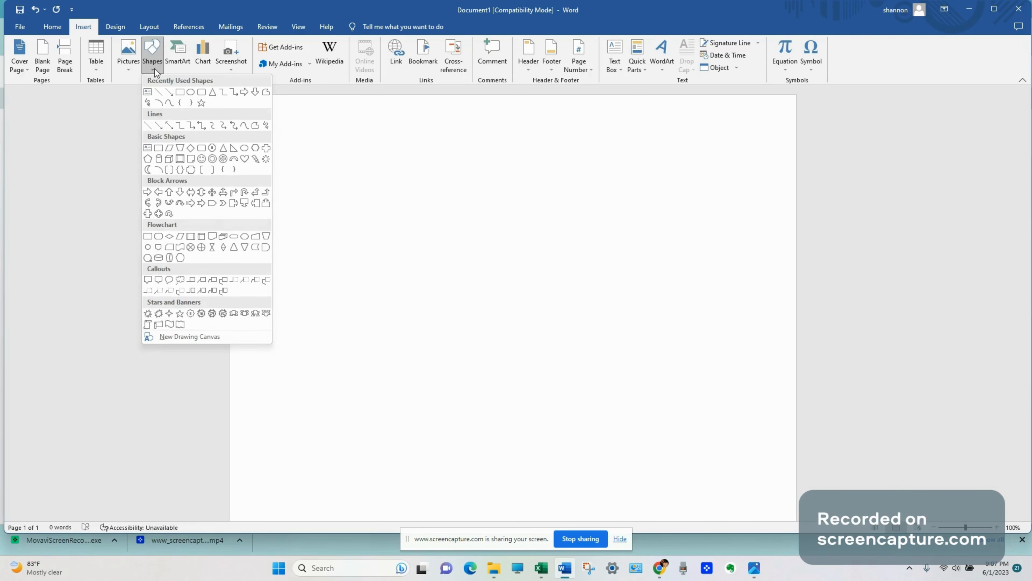
left_click(181, 94)
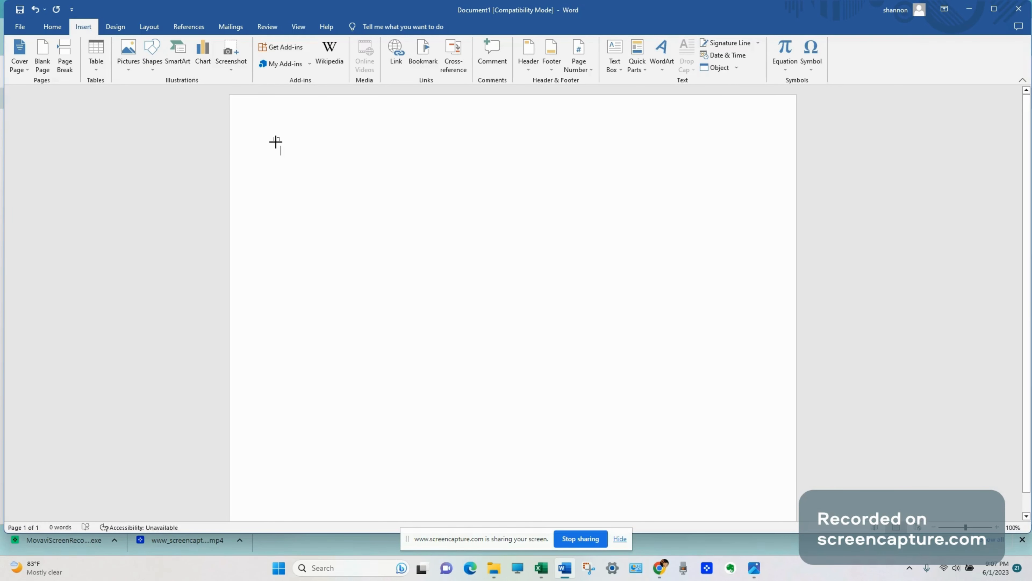
left_click_drag(279, 144, 691, 335)
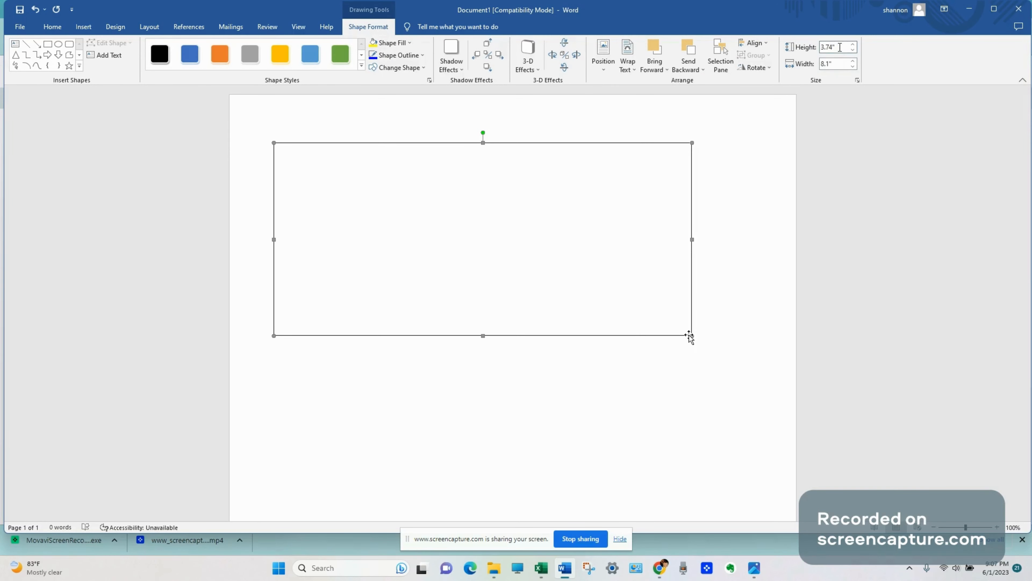
Step: Set the rectangle's height to 3.75" and its width to 8"
left_click(839, 47)
type("3")
key("Return")
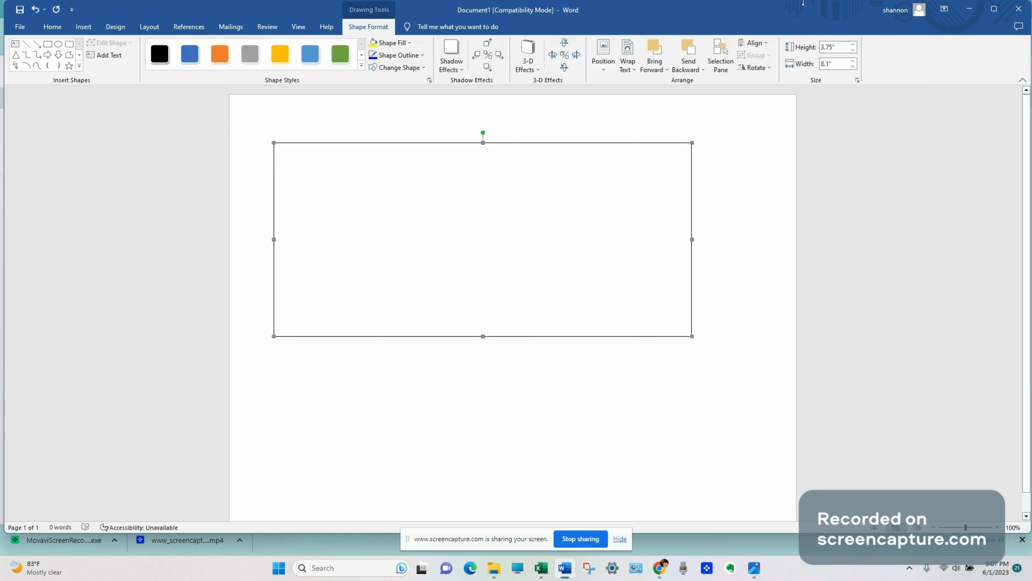
left_click(841, 66)
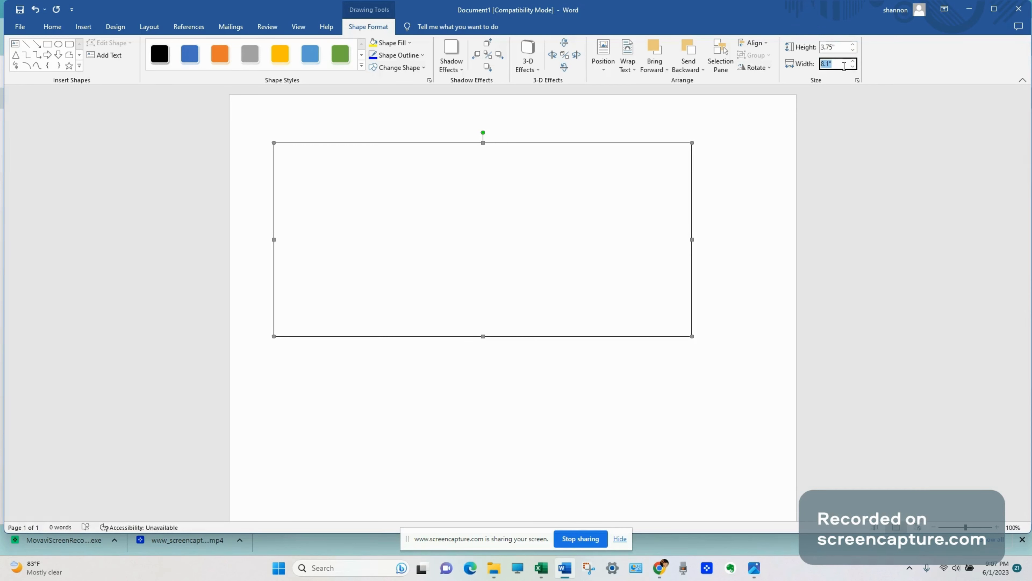
type("8")
key("Return")
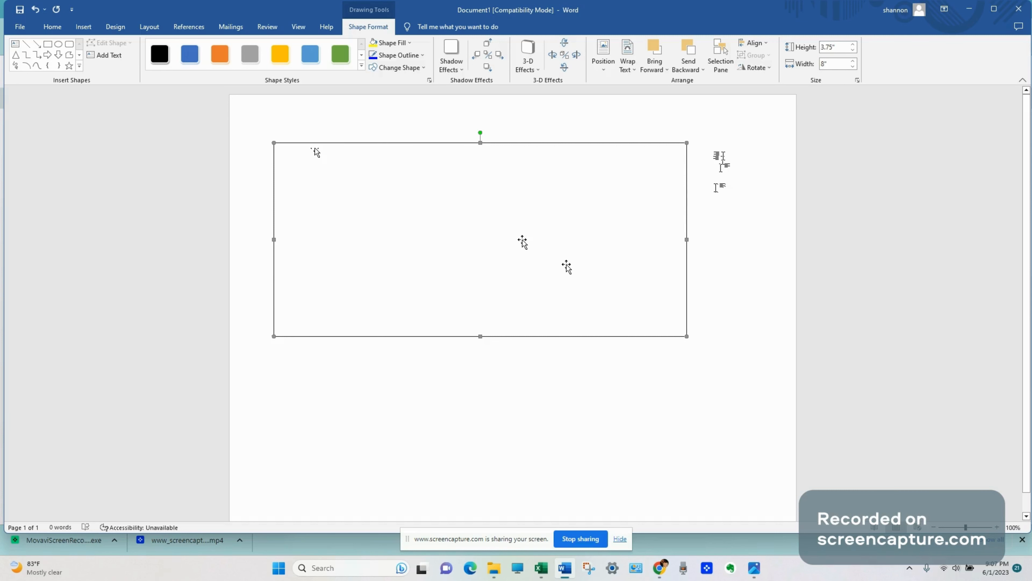
Step: Send the rectangle backward and move it to the lower part of the page
left_click(694, 70)
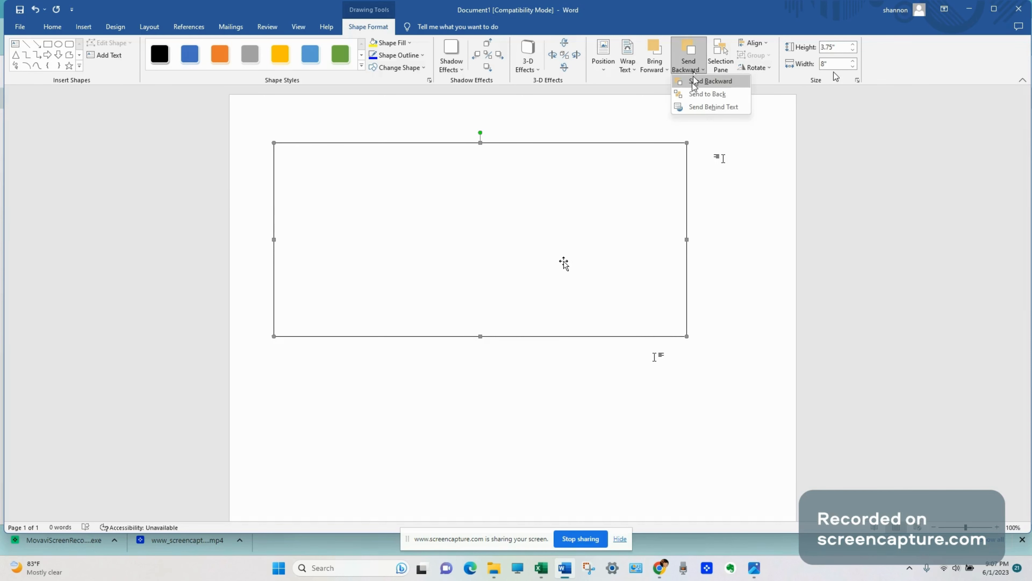
left_click(695, 82)
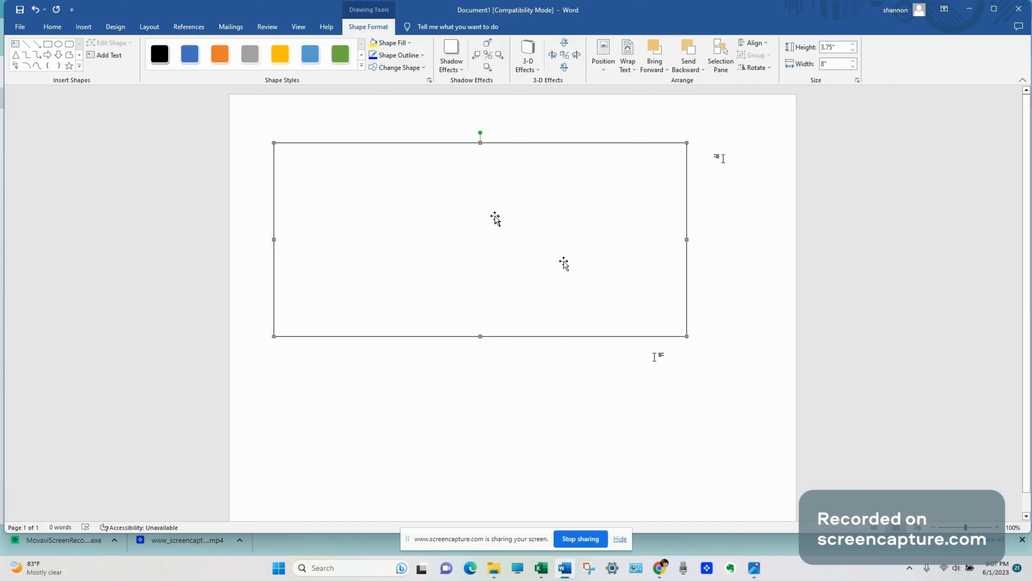
left_click_drag(495, 218, 496, 402)
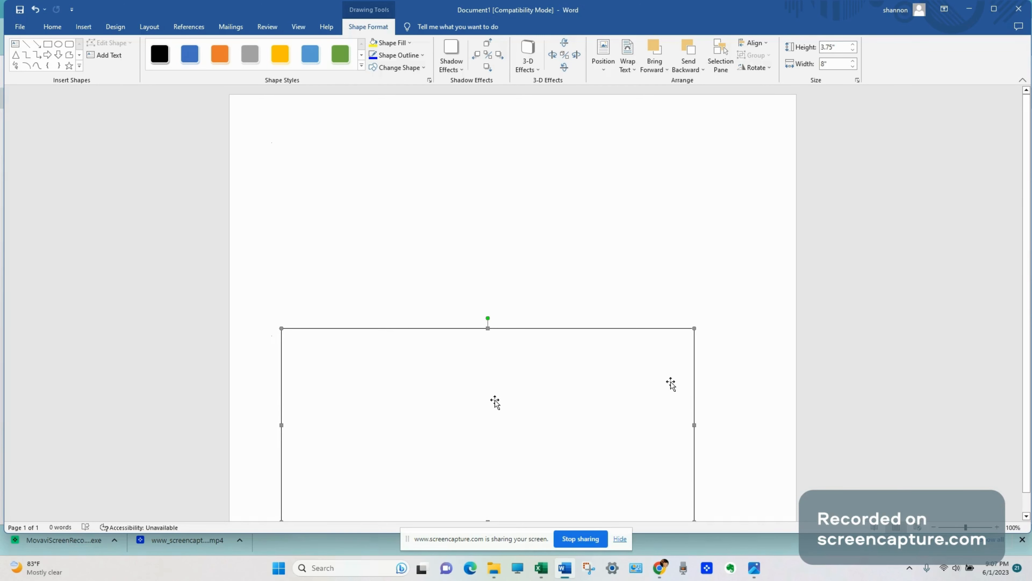
scroll(671, 384, "down", 1)
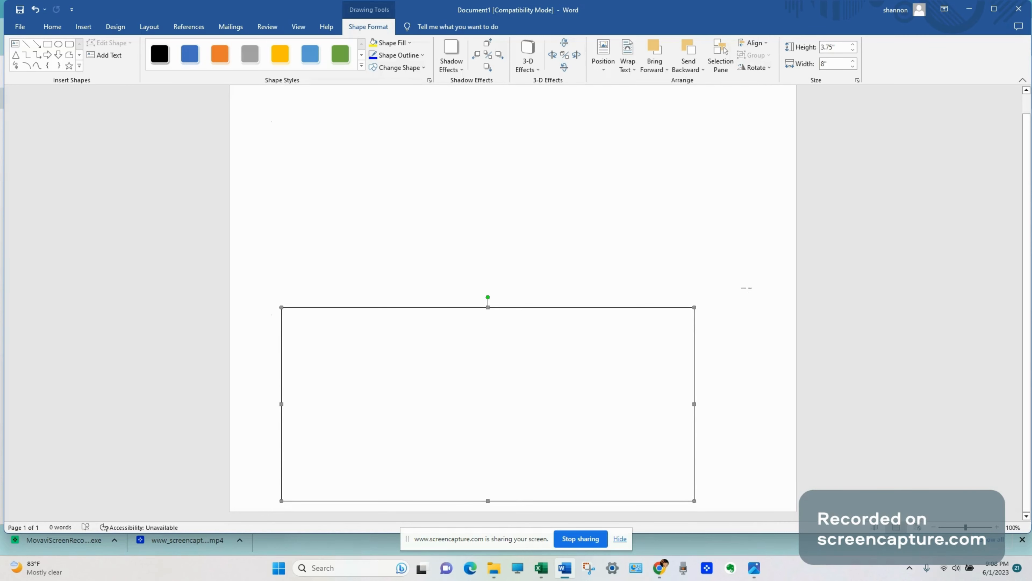
left_click(519, 201)
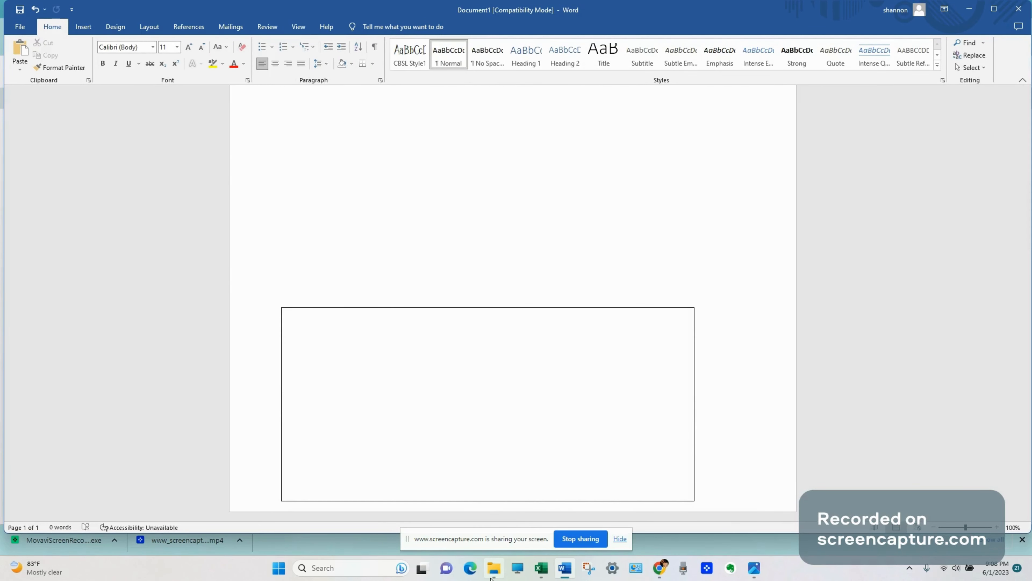
Step: Open Ground PNG from the digi stamp demo folder in File Explorer, copy the image, and clear away the image viewer windows
left_click(494, 567)
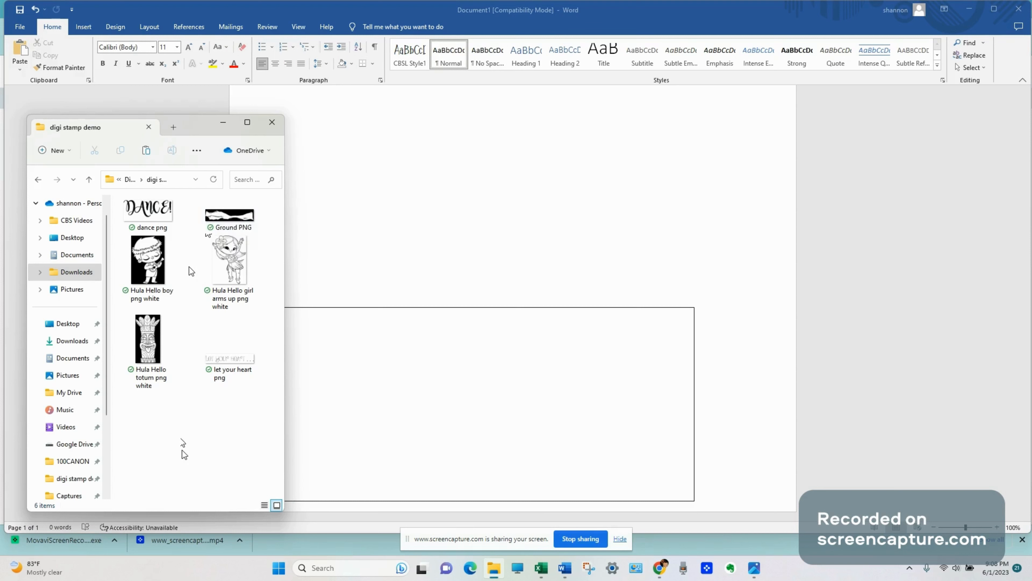
right_click(229, 217)
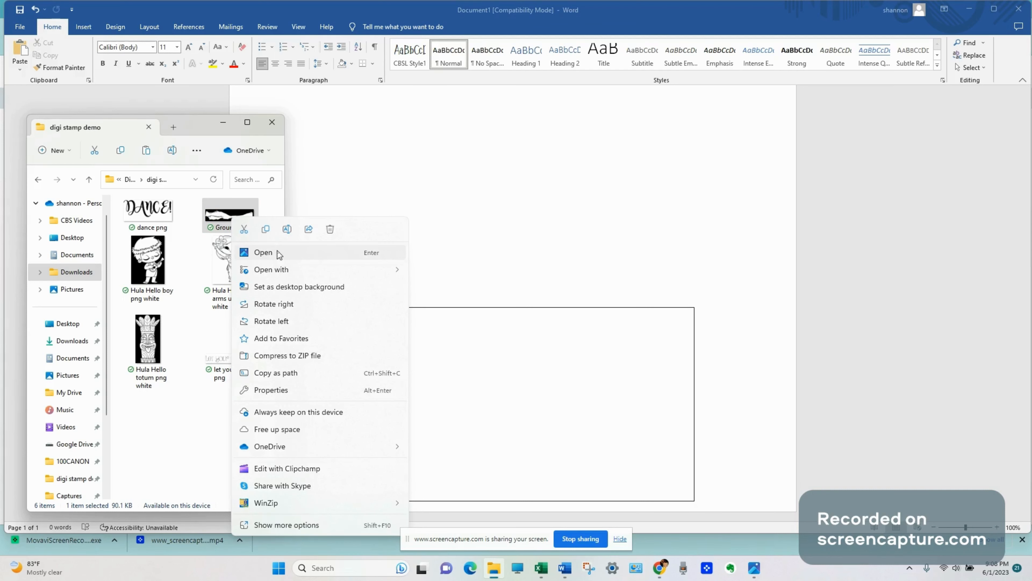
left_click(278, 253)
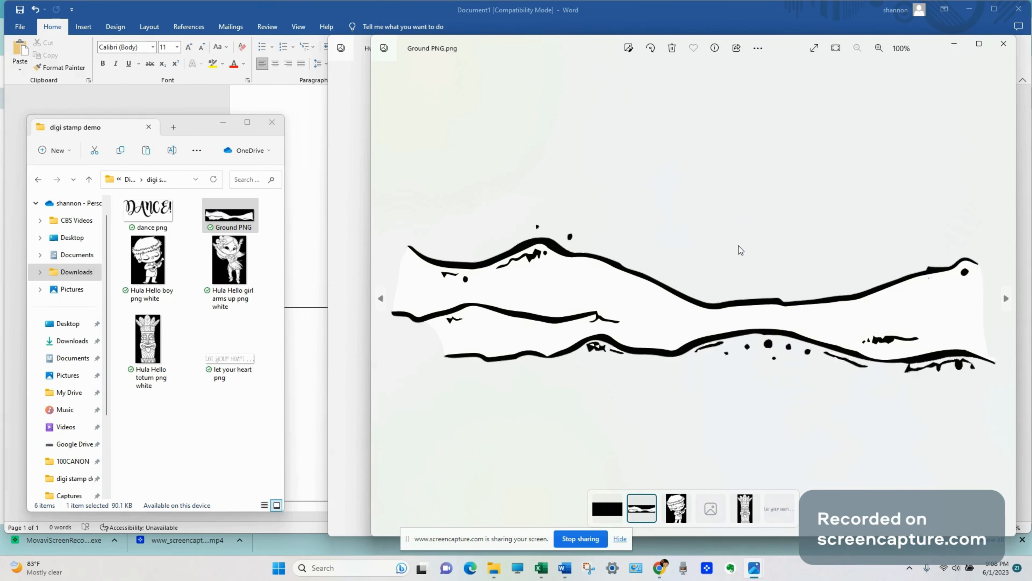
left_click(758, 49)
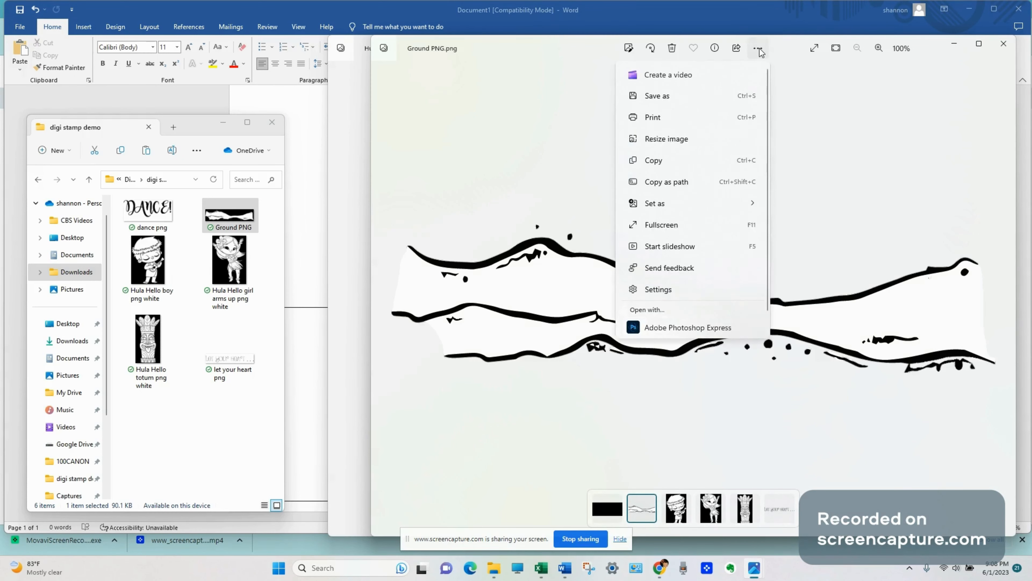
left_click(661, 163)
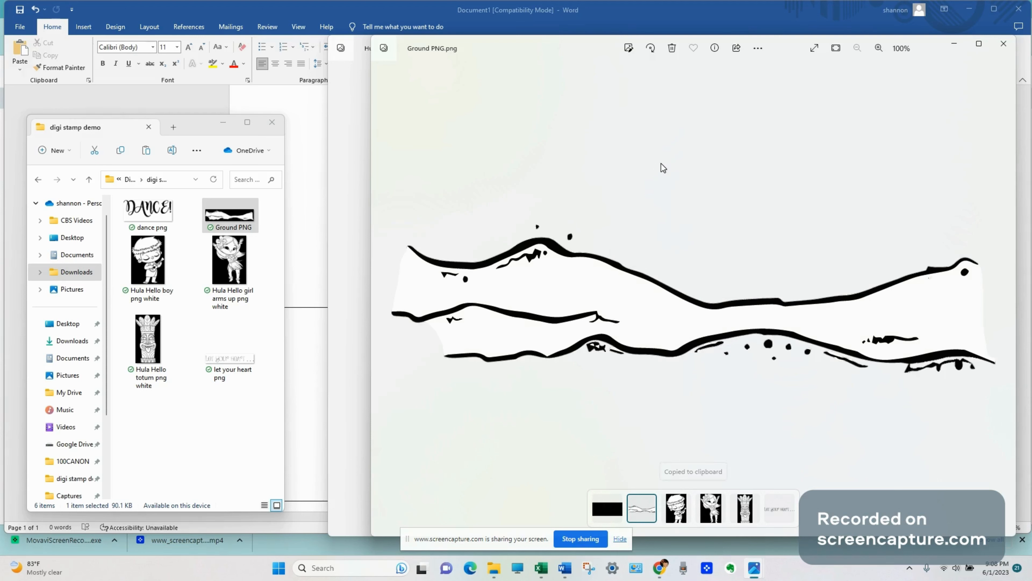
left_click(953, 47)
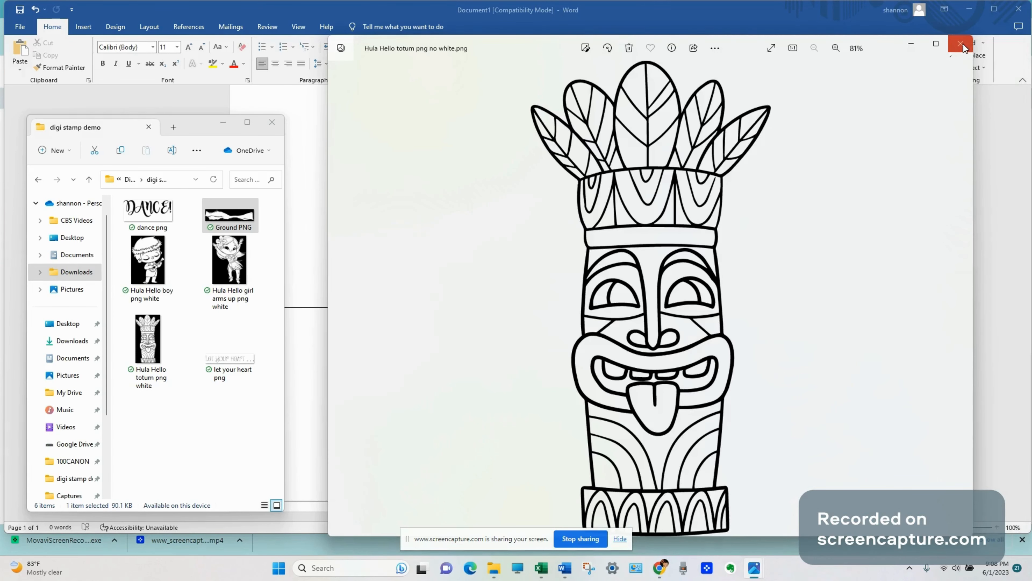
left_click(962, 44)
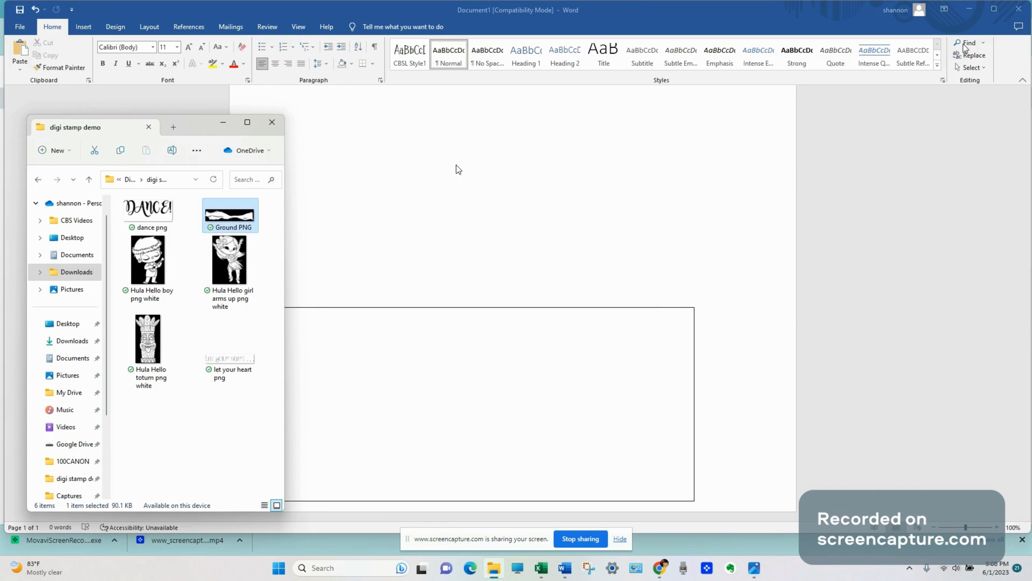
Step: Paste the ground image into the Word document above the rectangle and set its text wrapping to In Front of Text
left_click(456, 157)
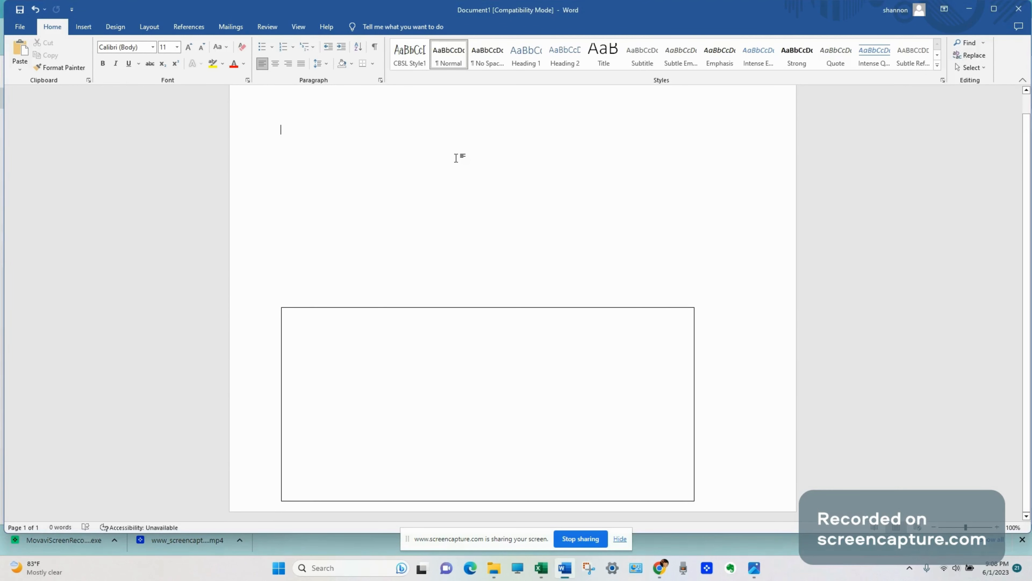
right_click(455, 157)
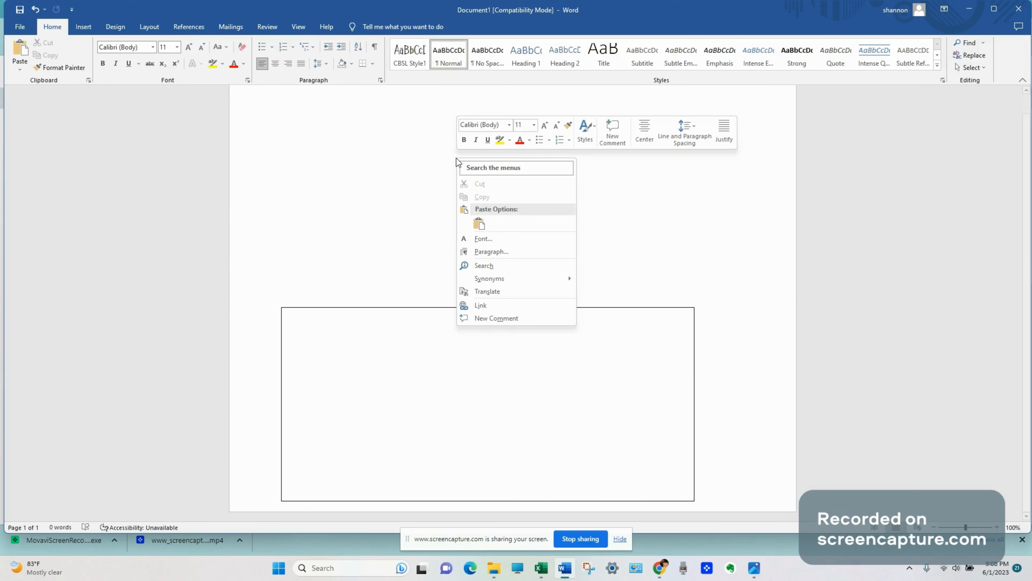
left_click(479, 223)
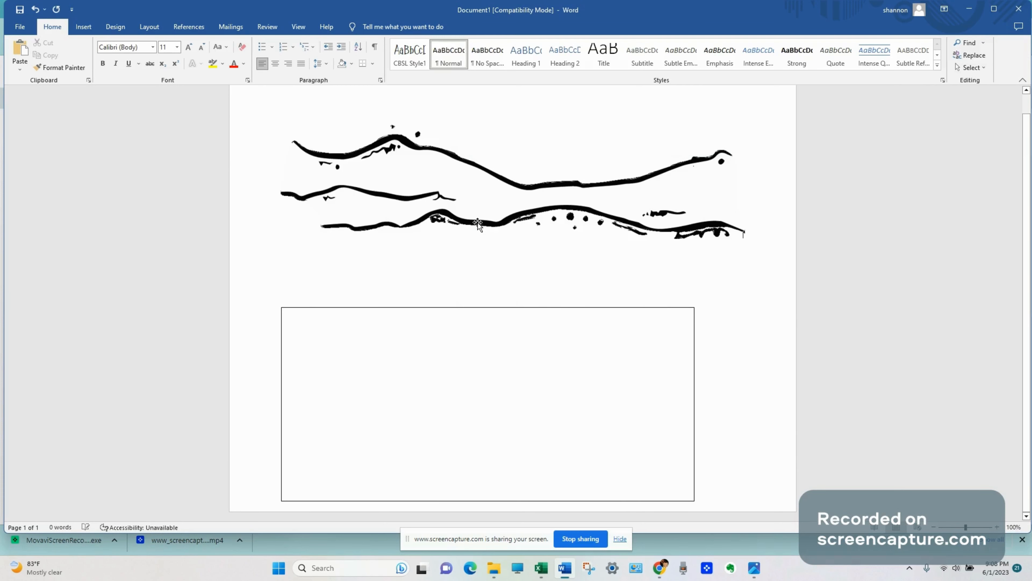
left_click(508, 209)
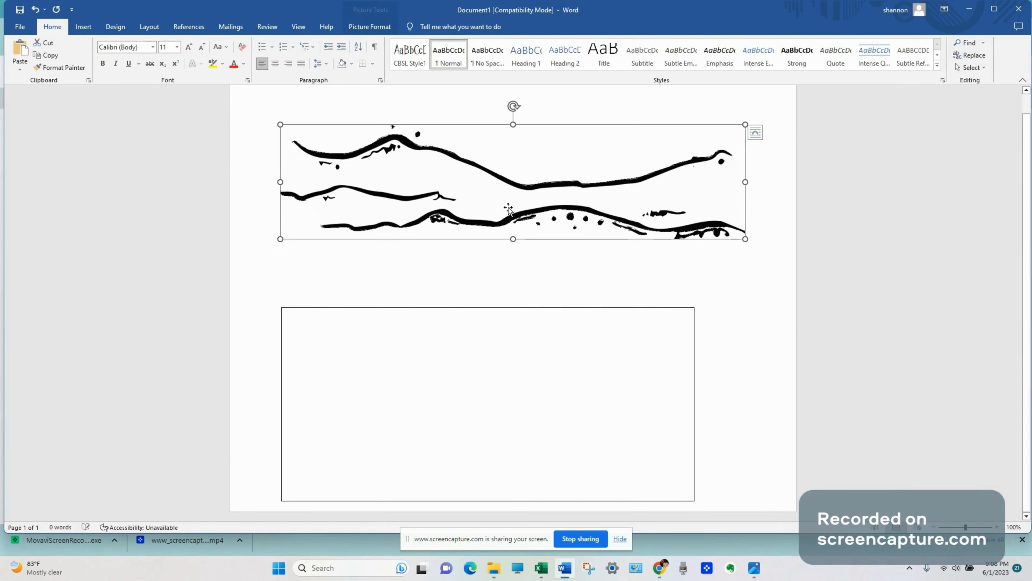
left_click(759, 134)
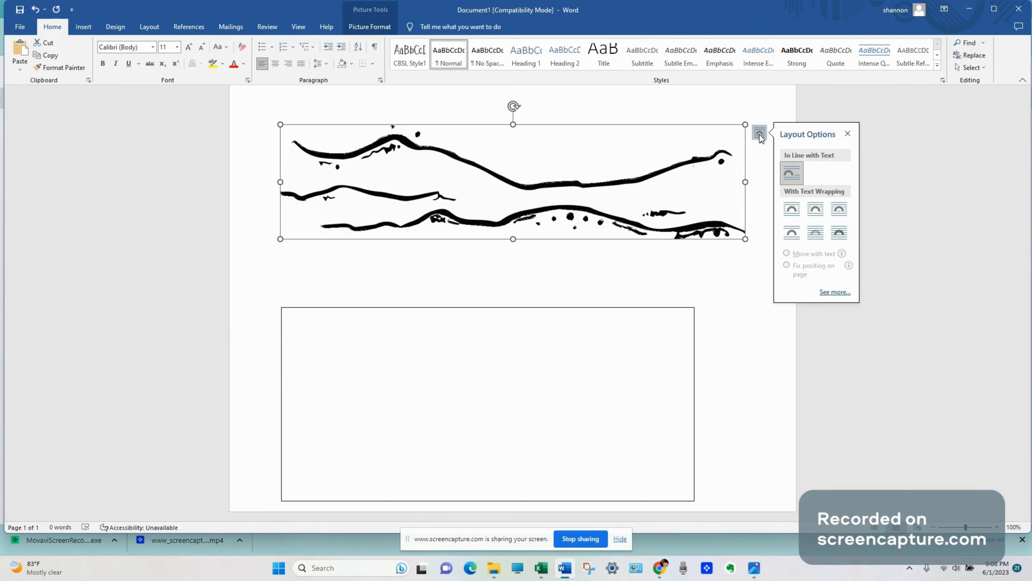
left_click(839, 234)
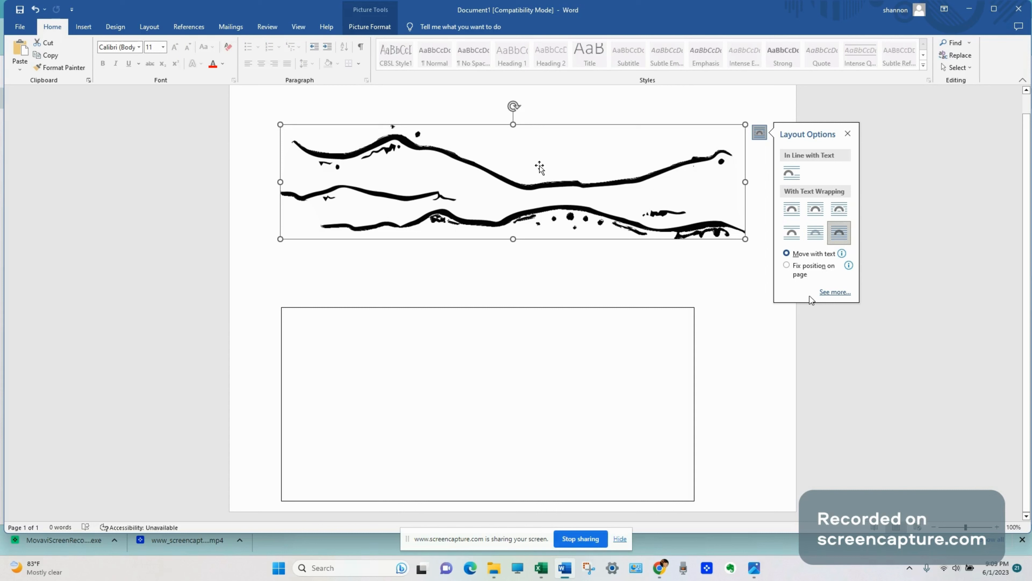
Step: Move the ground image onto the lower half of the rectangle and shrink it to fit inside the frame
left_click_drag(539, 166, 520, 419)
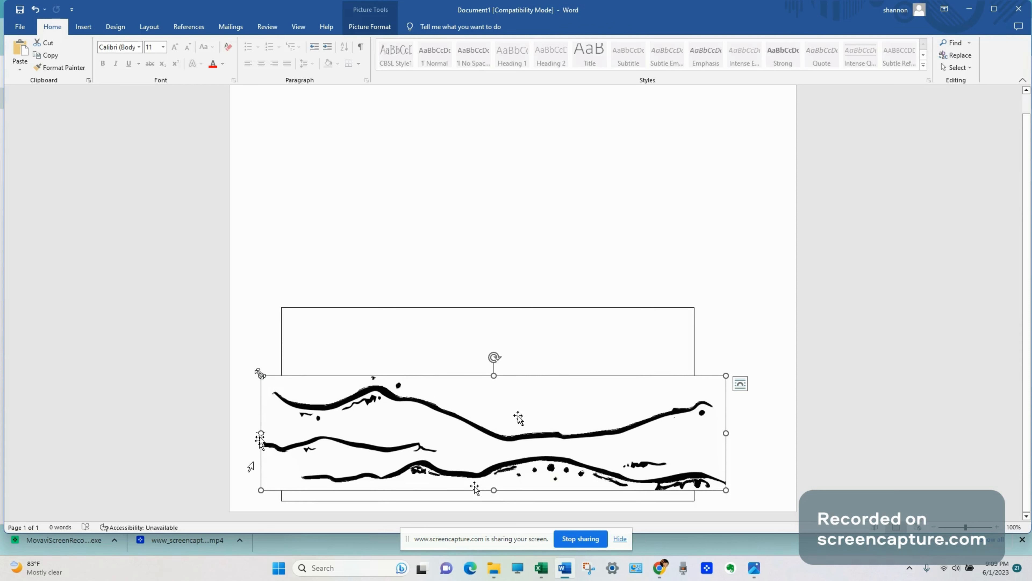
left_click_drag(260, 375, 326, 416)
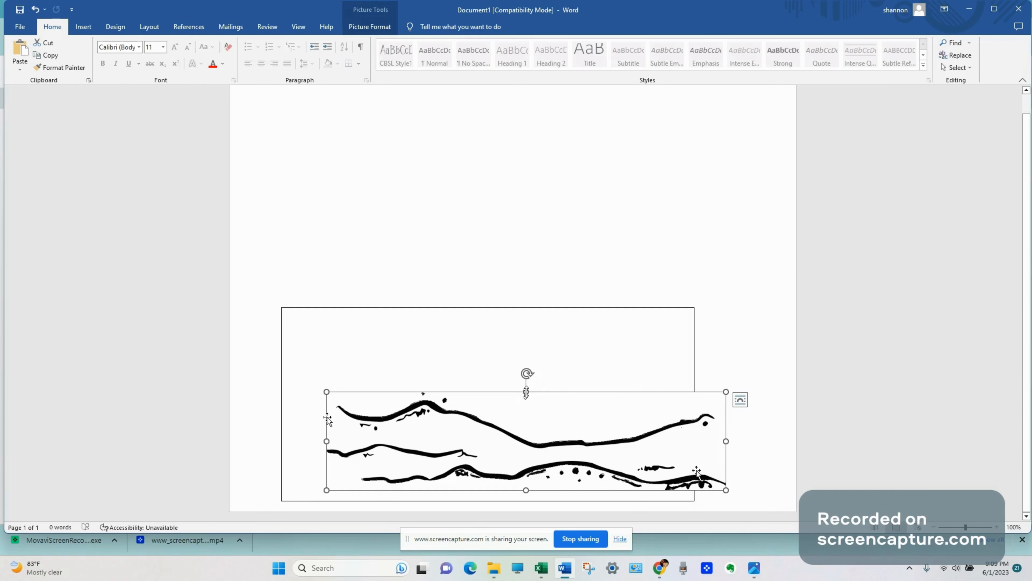
left_click_drag(526, 392, 527, 412)
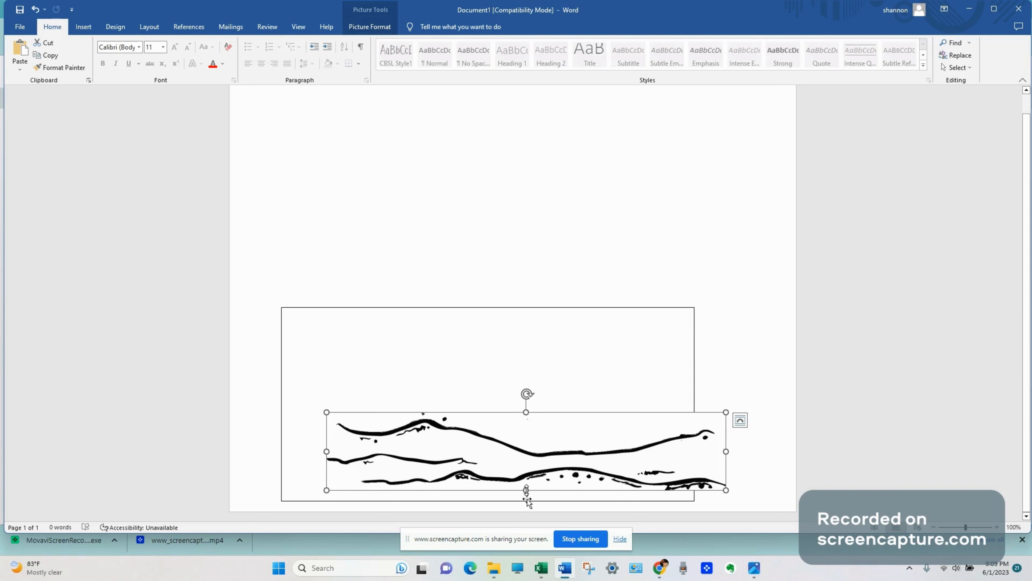
left_click_drag(568, 461, 536, 448)
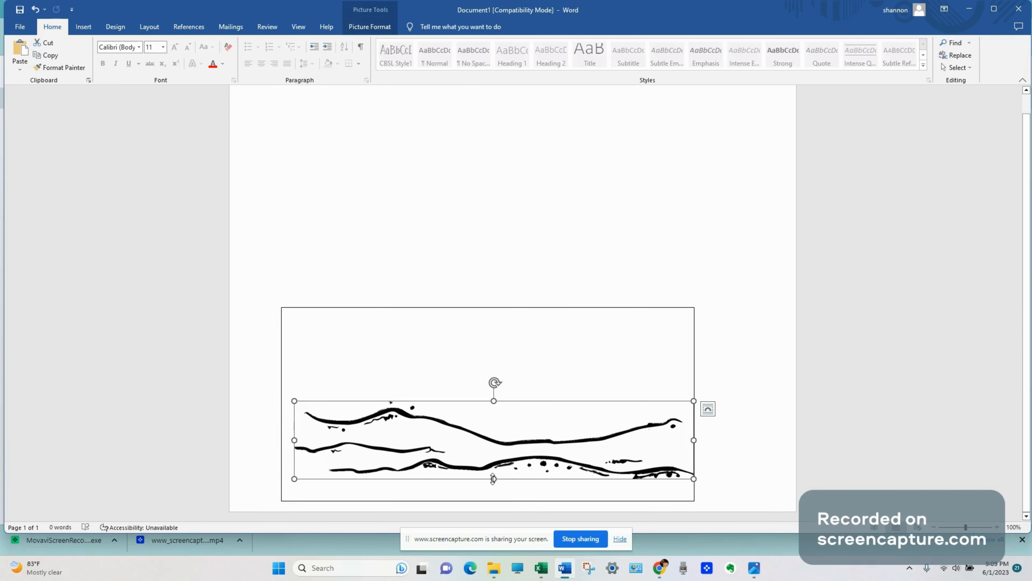
left_click_drag(494, 479, 494, 465)
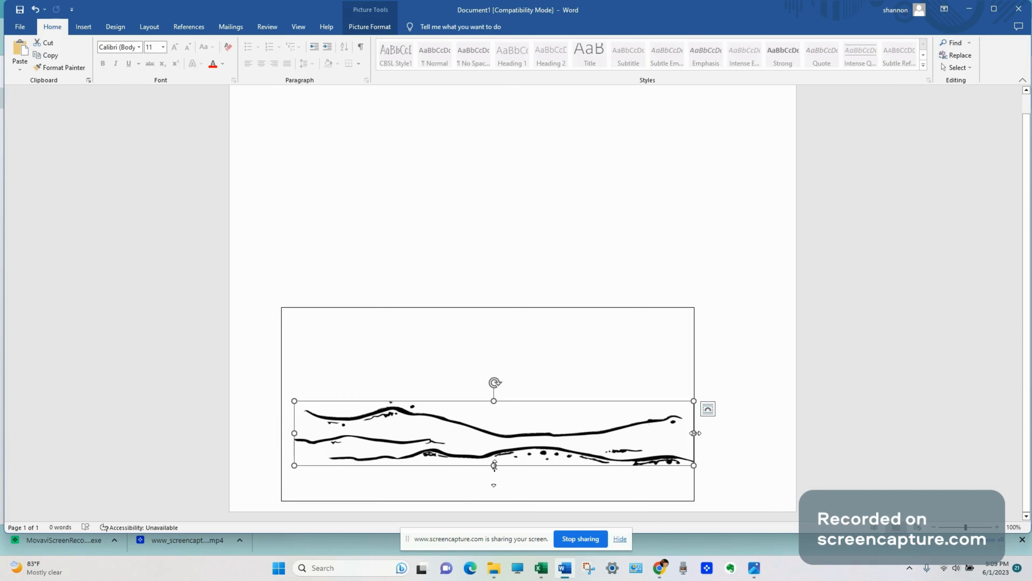
Step: Widen the ground image on both sides so it extends slightly past the rectangle's left and right edges, then deselect it
left_click_drag(294, 433, 271, 435)
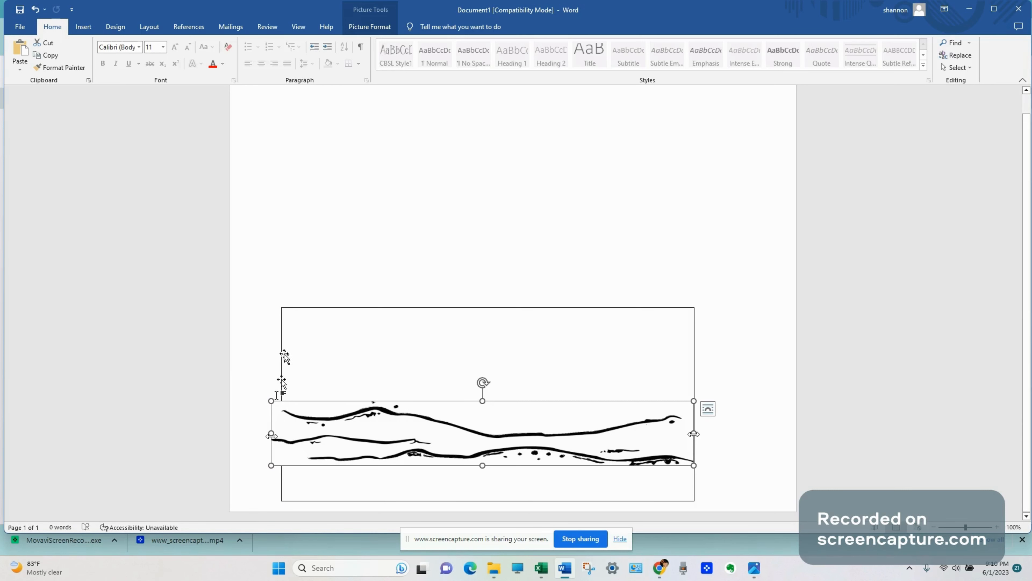
left_click_drag(694, 434, 705, 434)
left_click_drag(705, 434, 706, 434)
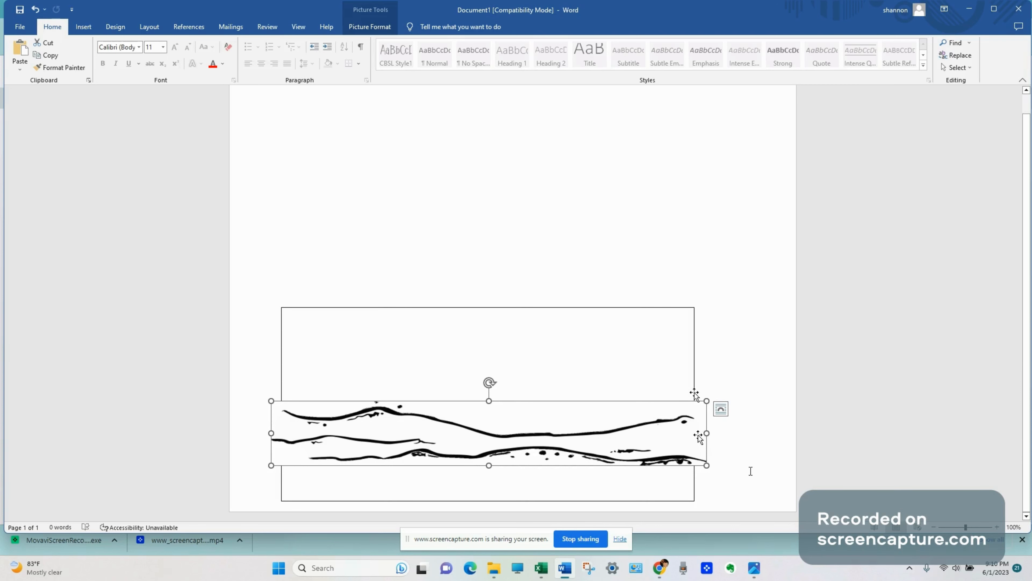
left_click(569, 186)
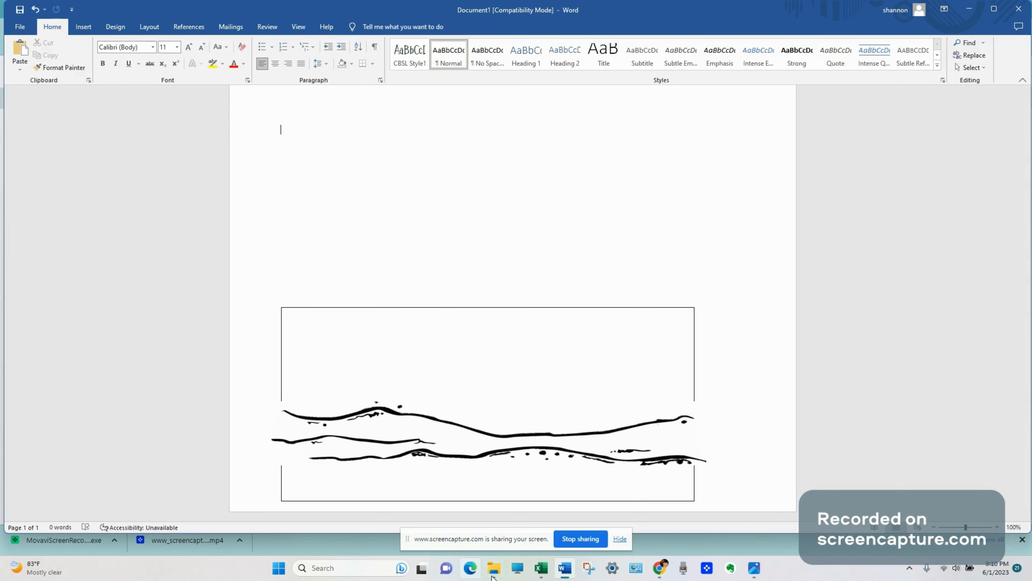
Step: Open the let your heart png from the digi stamp demo folder, copy the image, and close the image viewer windows
left_click(492, 573)
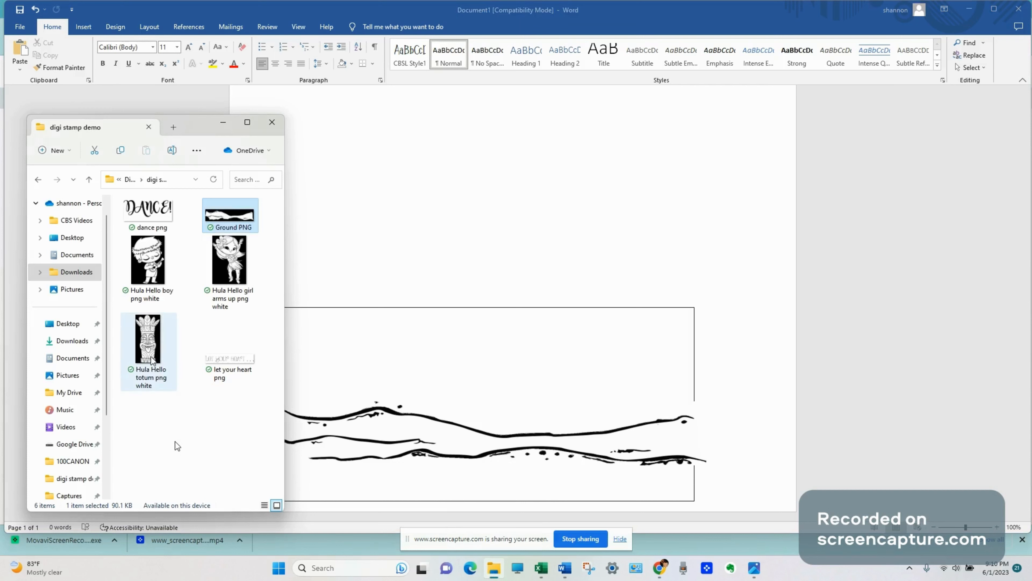
left_click(237, 360)
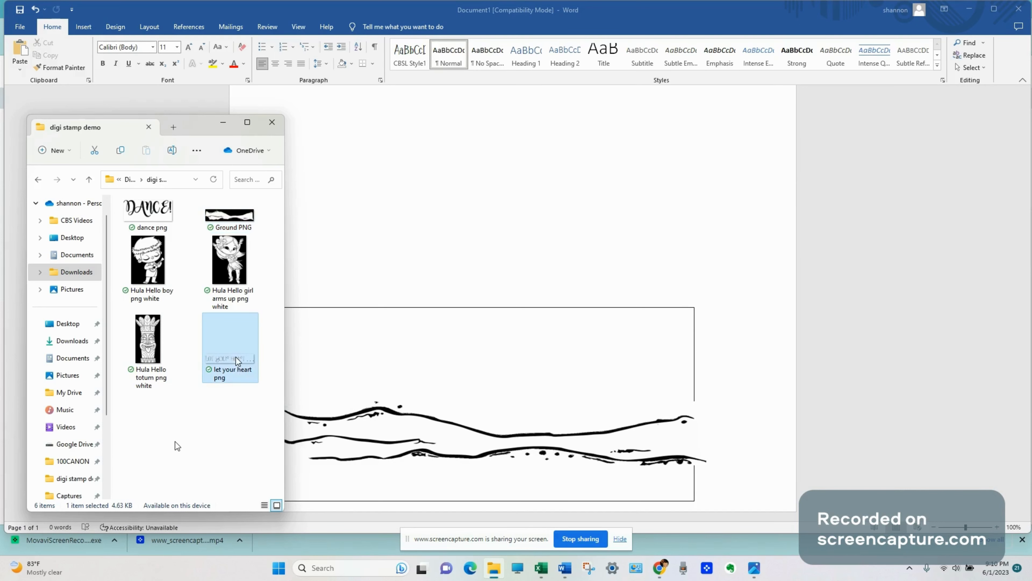
double_click(236, 357)
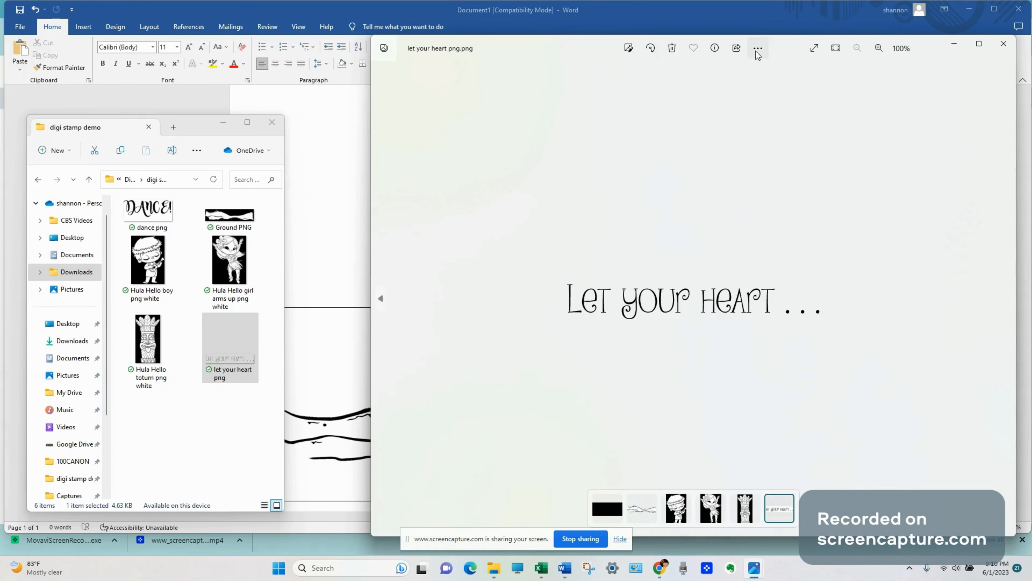
left_click(758, 53)
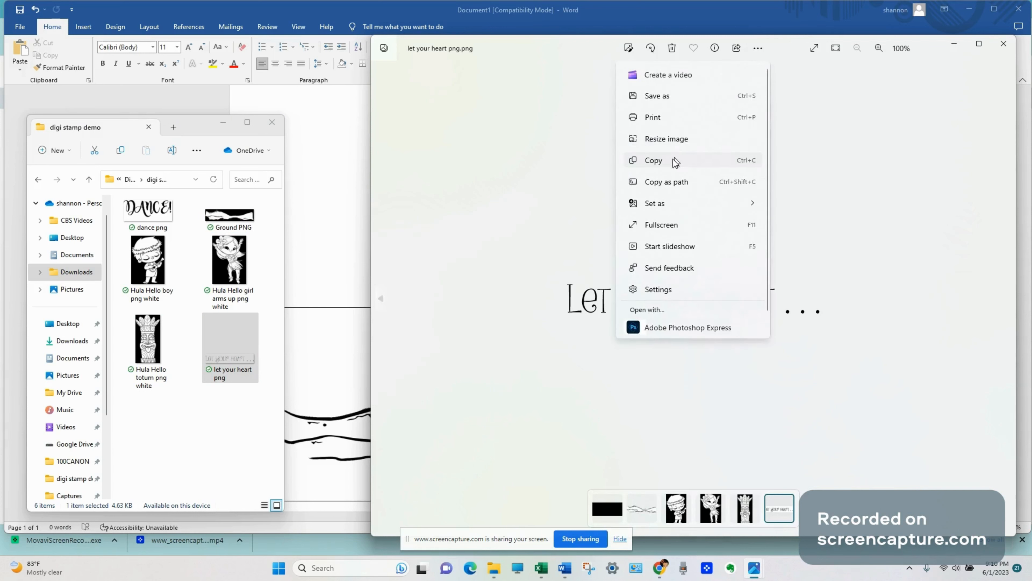
left_click(675, 162)
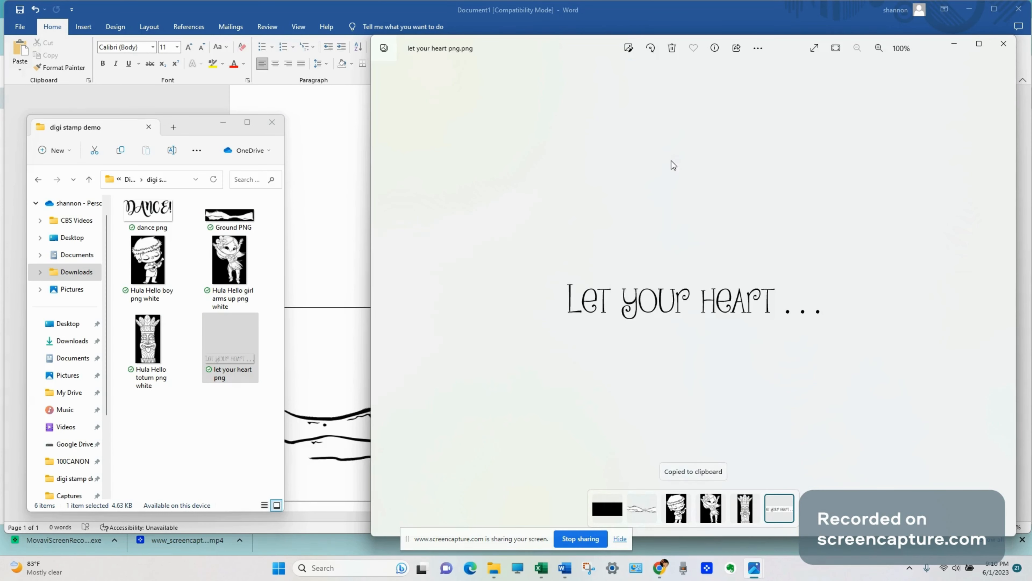
left_click(957, 45)
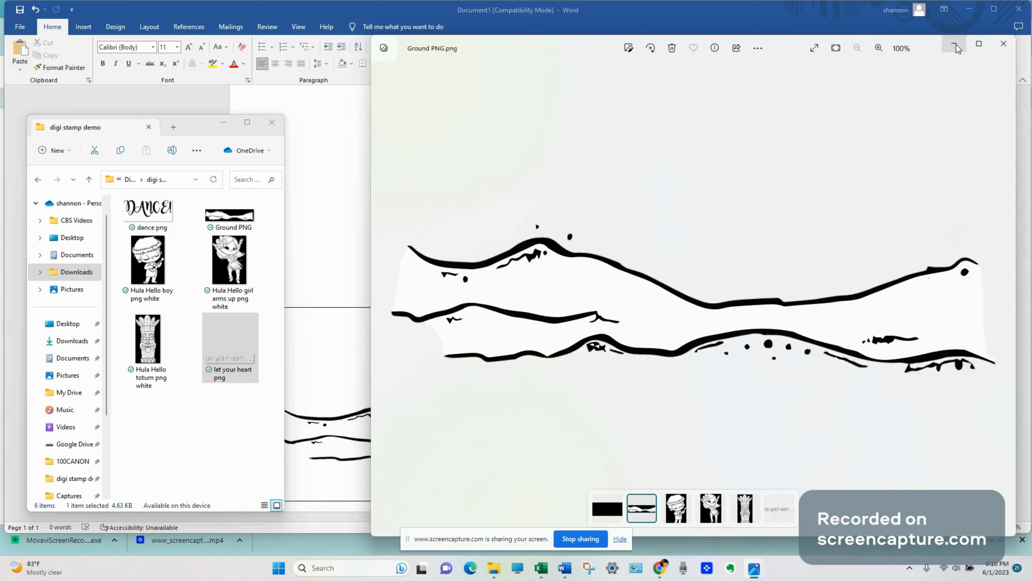
left_click(1004, 45)
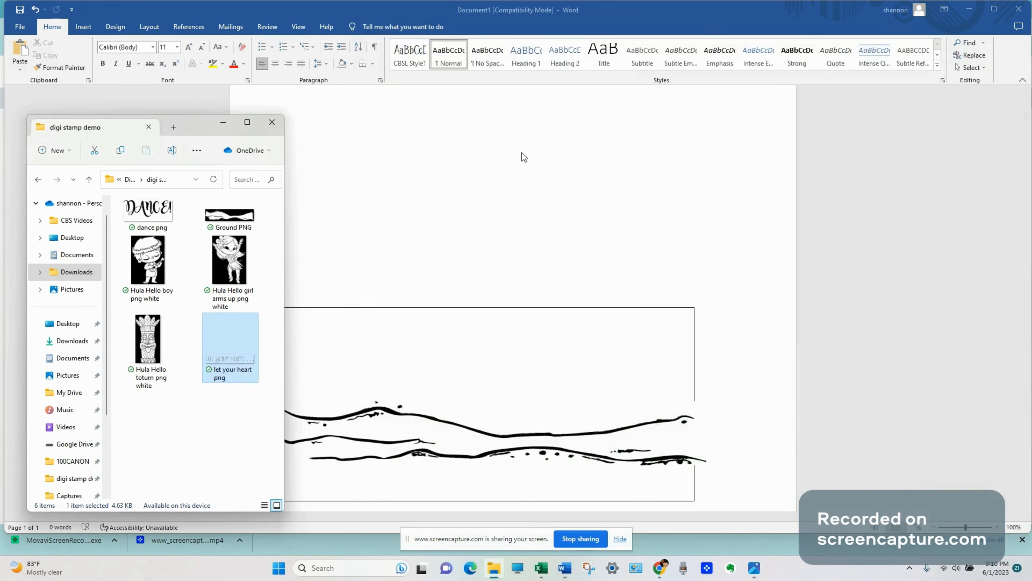
Step: Paste the "Let your heart..." image into the Word document above the rectangle and set its text wrapping to In Front of Text
left_click(471, 143)
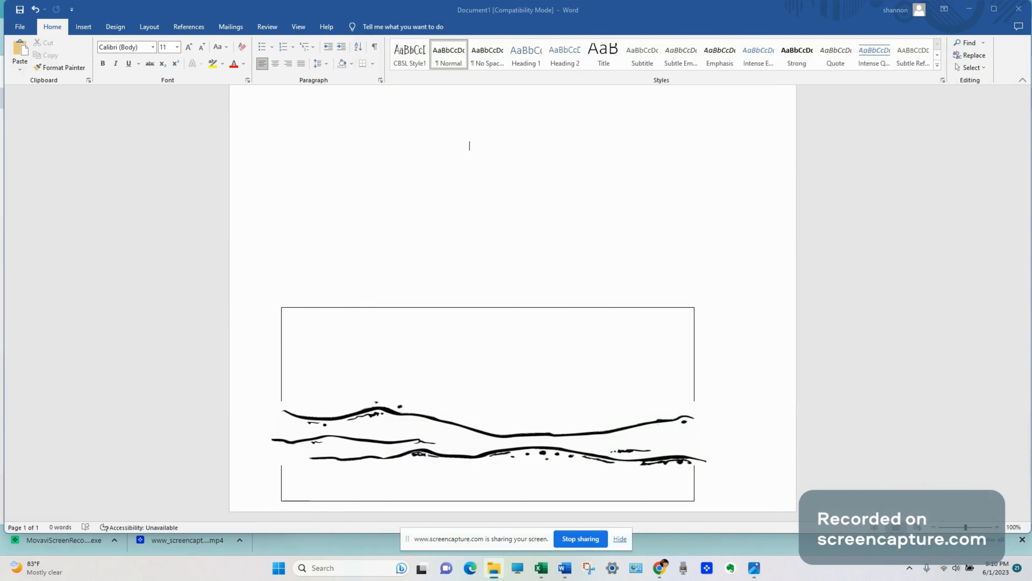
right_click(470, 141)
left_click(492, 206)
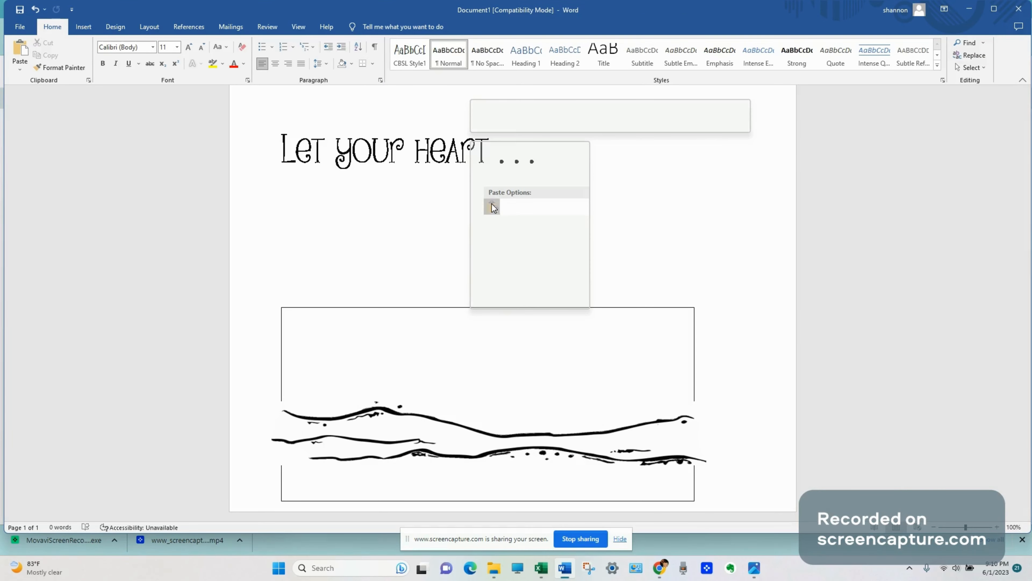
left_click(406, 153)
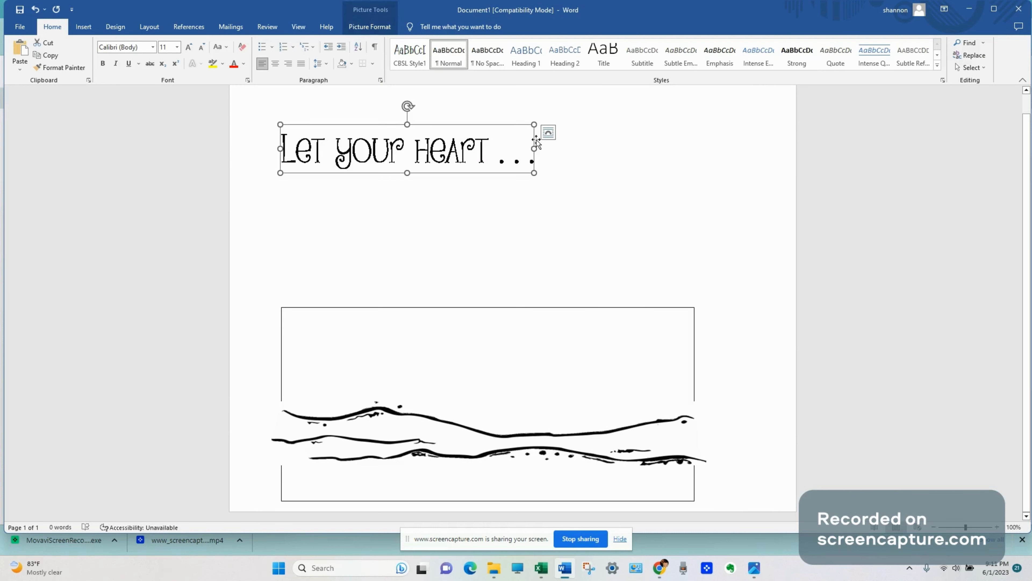
left_click(550, 134)
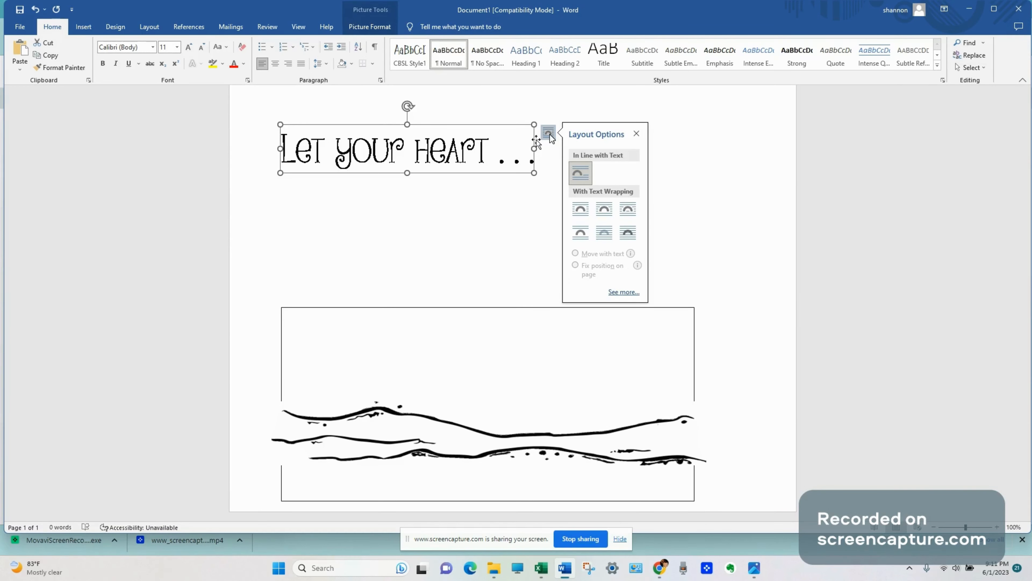
left_click(628, 234)
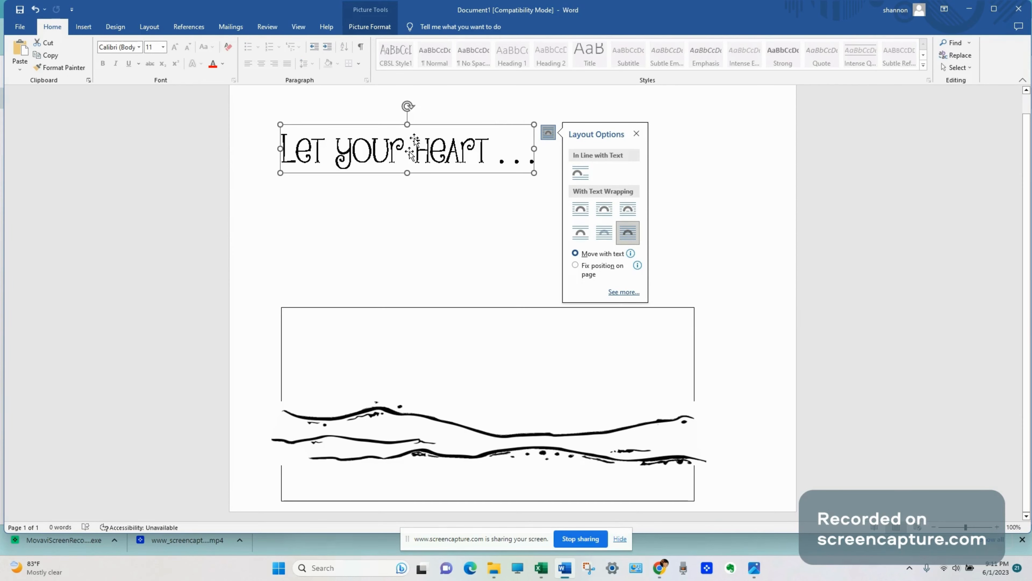
Step: Move the "Let your heart..." image into the rectangle's upper-left corner, shrink it to under half the frame's width, and deselect it
left_click_drag(413, 148, 417, 332)
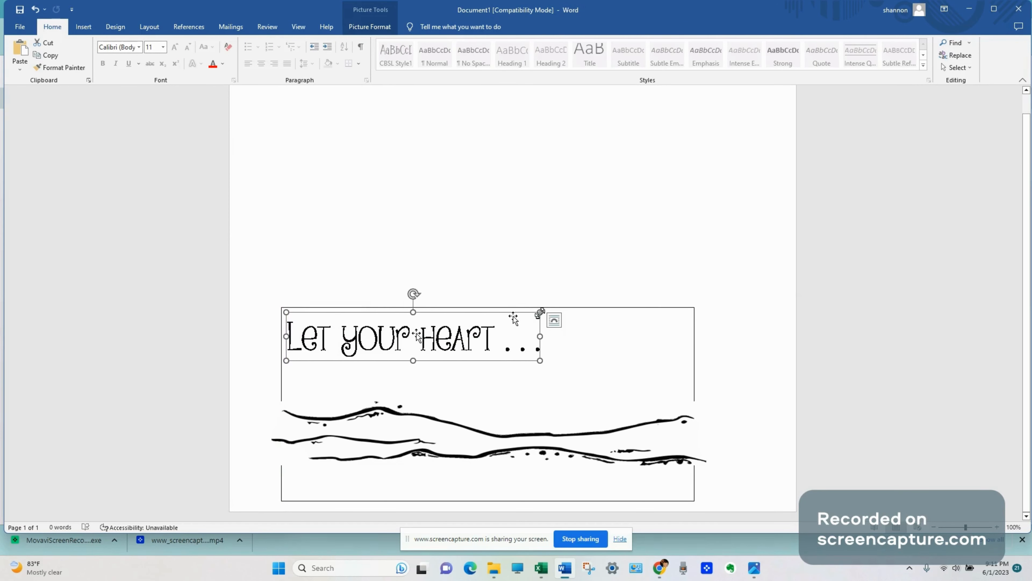
left_click_drag(539, 312, 479, 331)
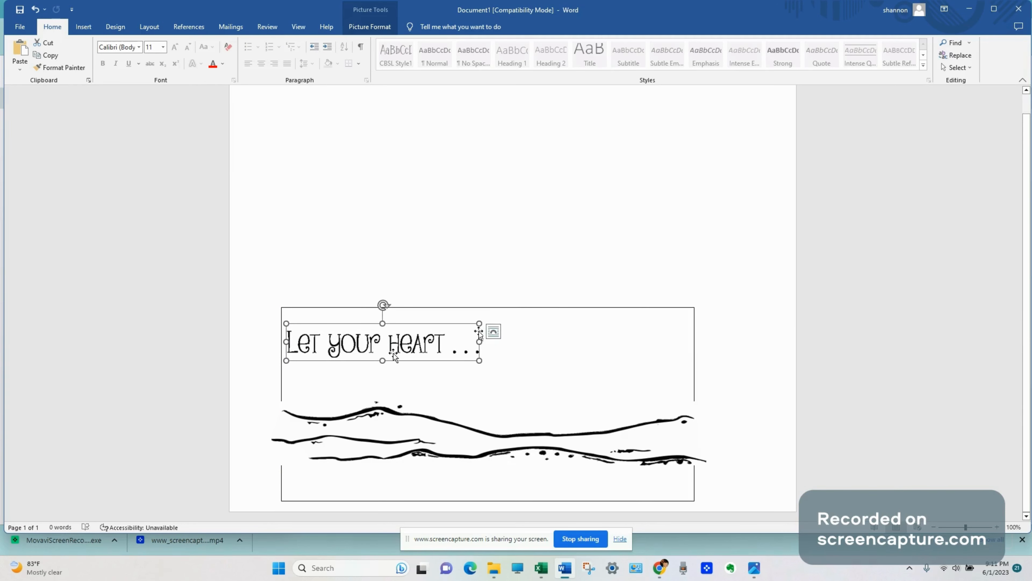
left_click_drag(393, 353, 394, 341)
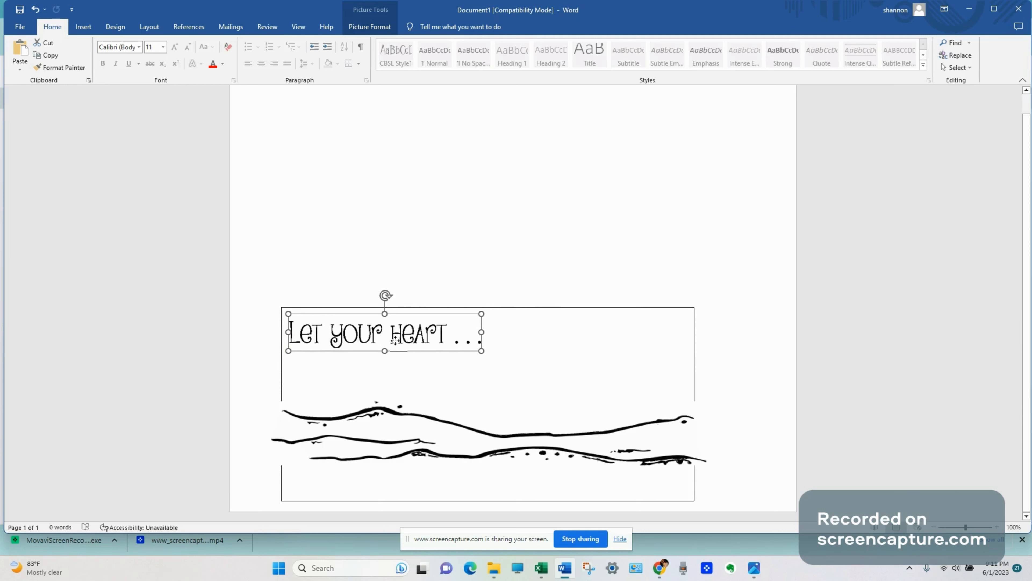
key("Up")
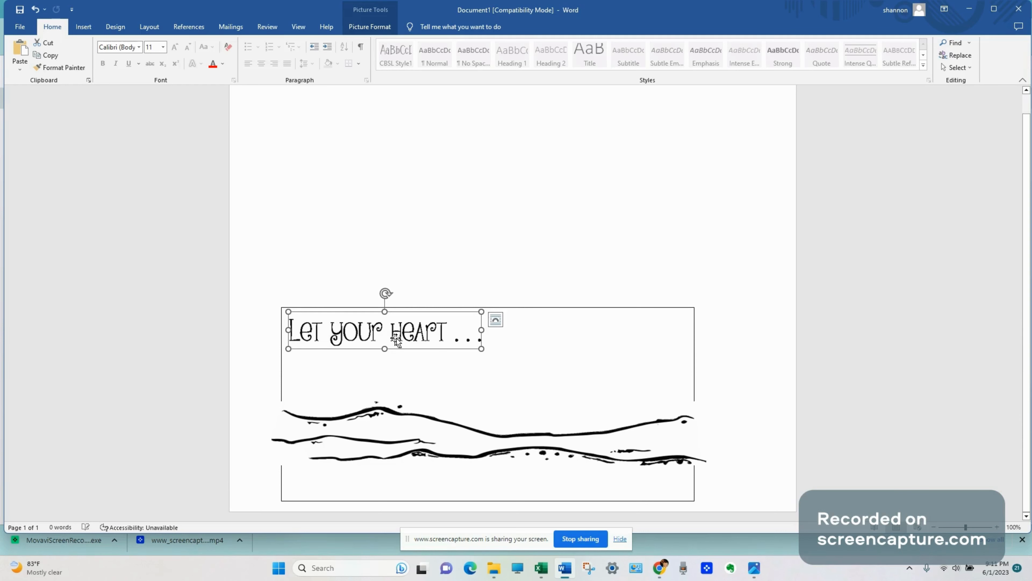
left_click_drag(395, 338, 394, 339)
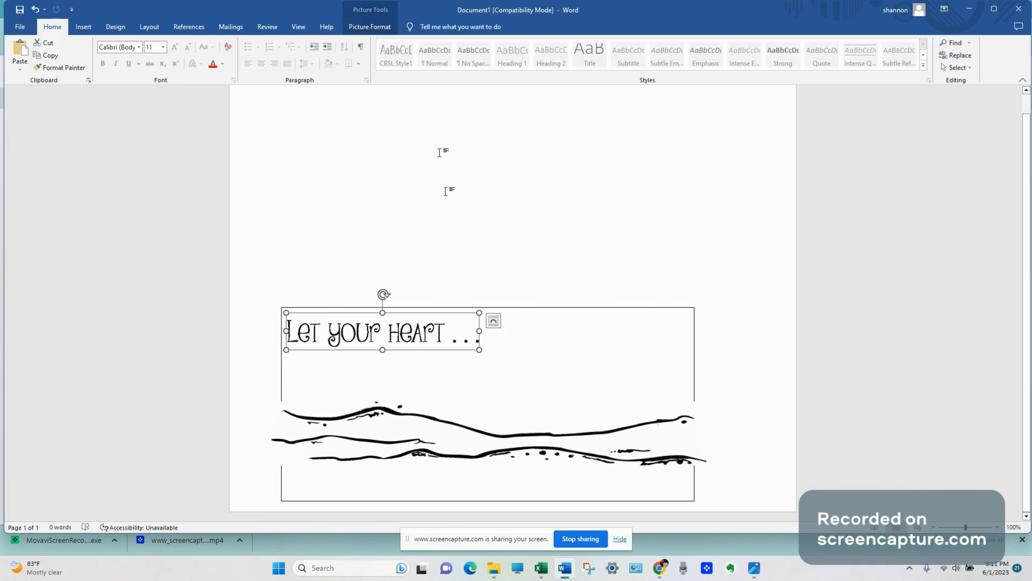
left_click(449, 186)
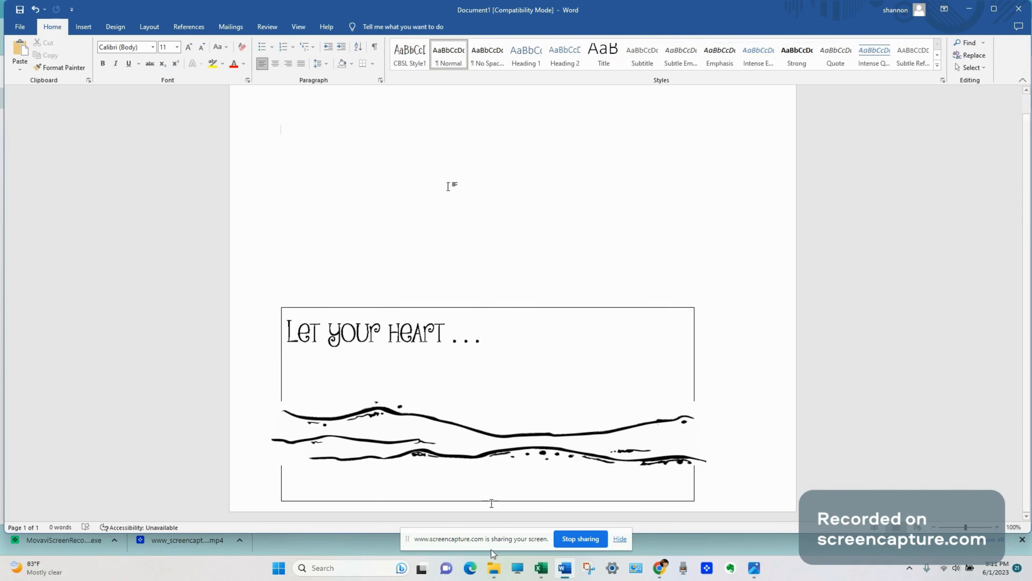
Step: Open Hula Hello totum png white from the digi stamp demo folder, copy the image, and close the image viewer windows
left_click(493, 568)
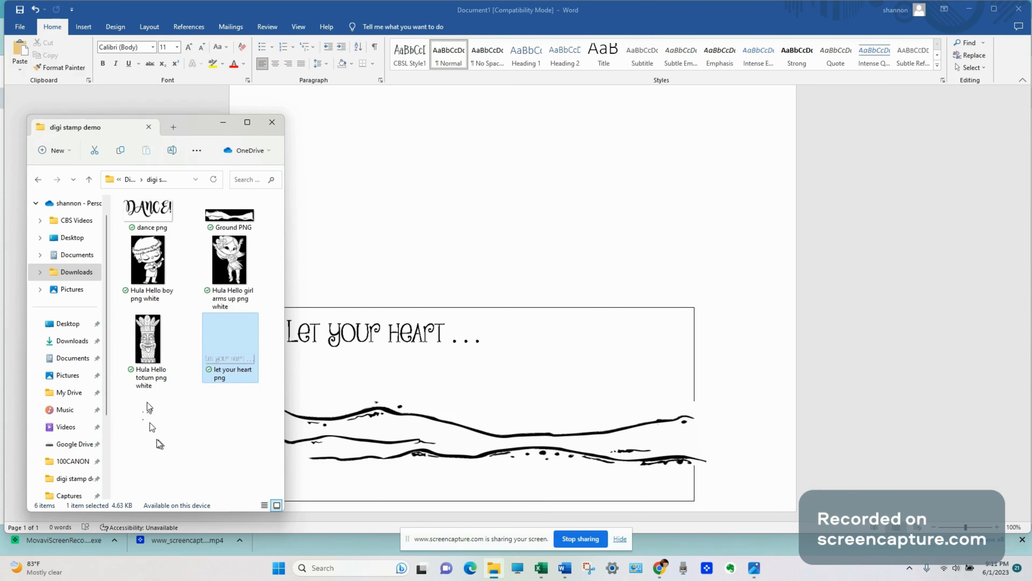
left_click(148, 354)
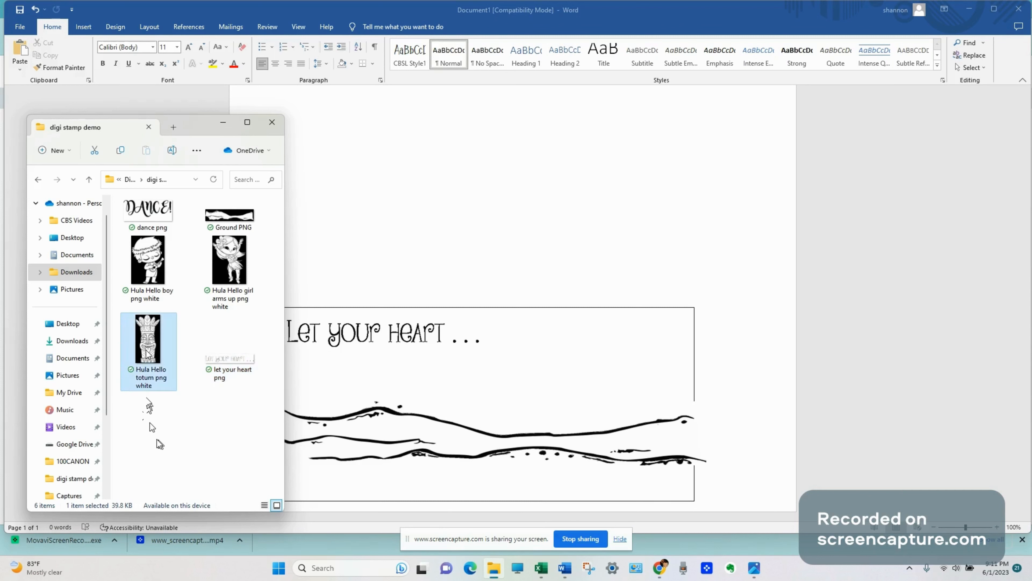
right_click(148, 354)
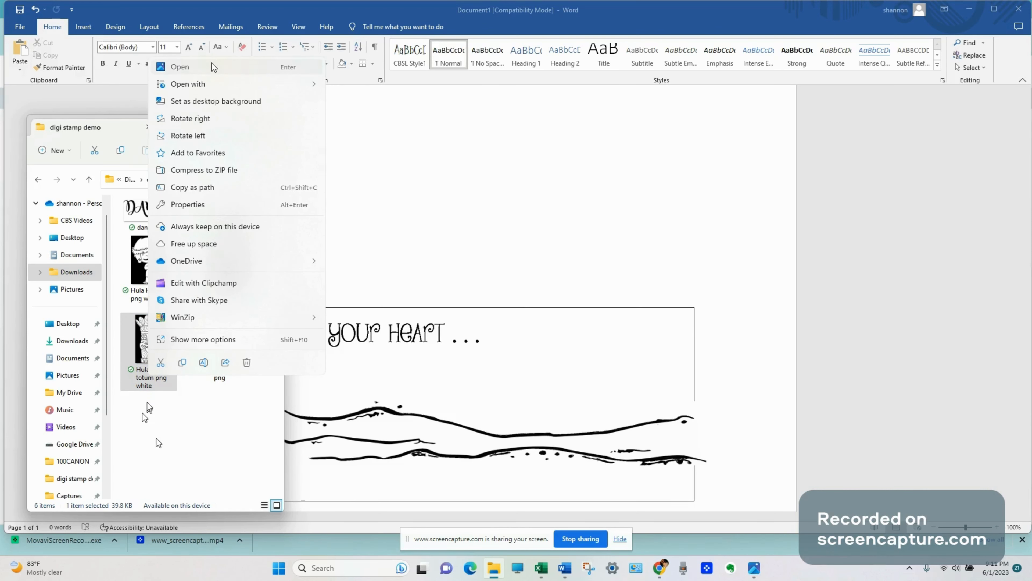
left_click(212, 62)
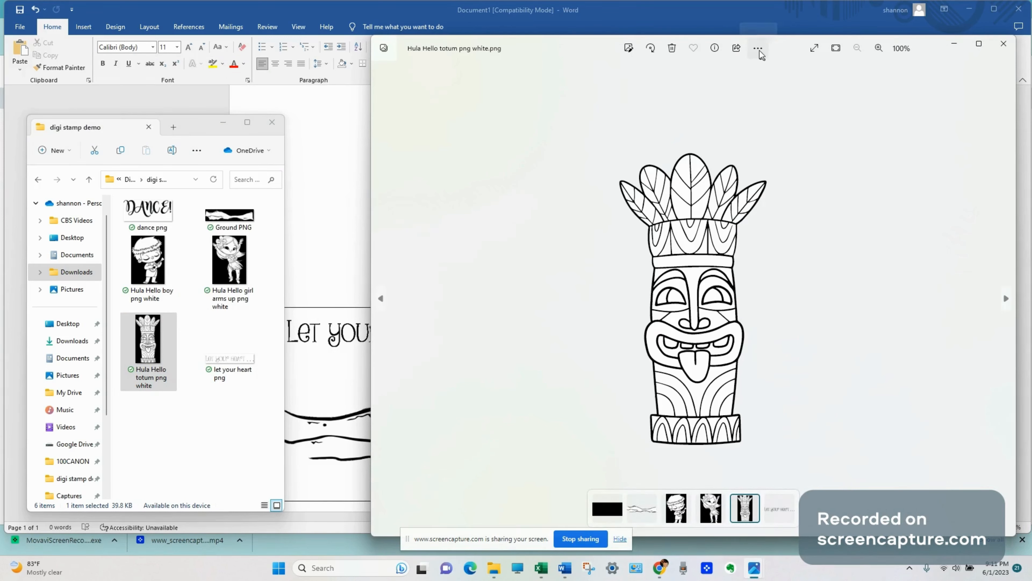
left_click(759, 49)
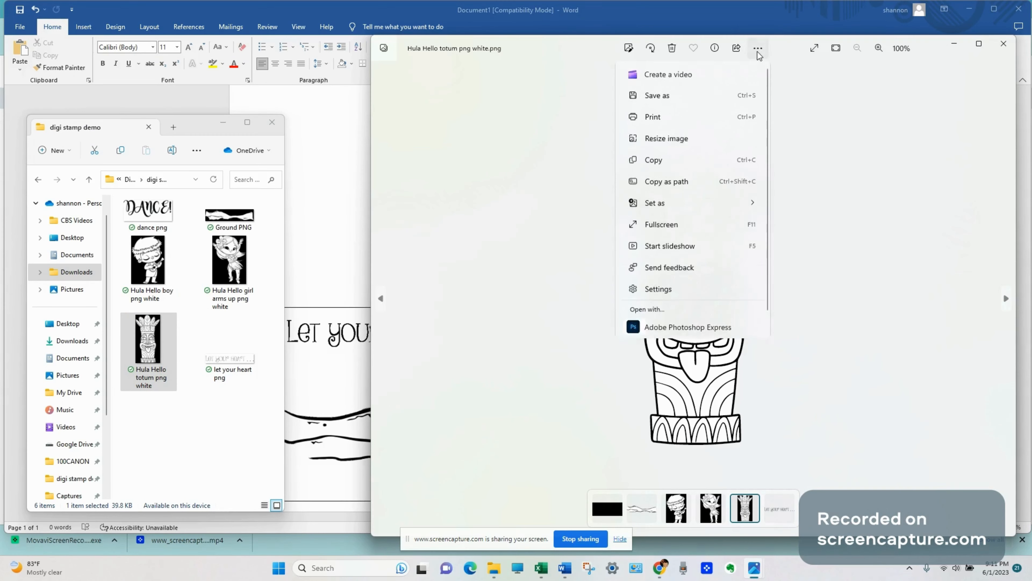
left_click(667, 161)
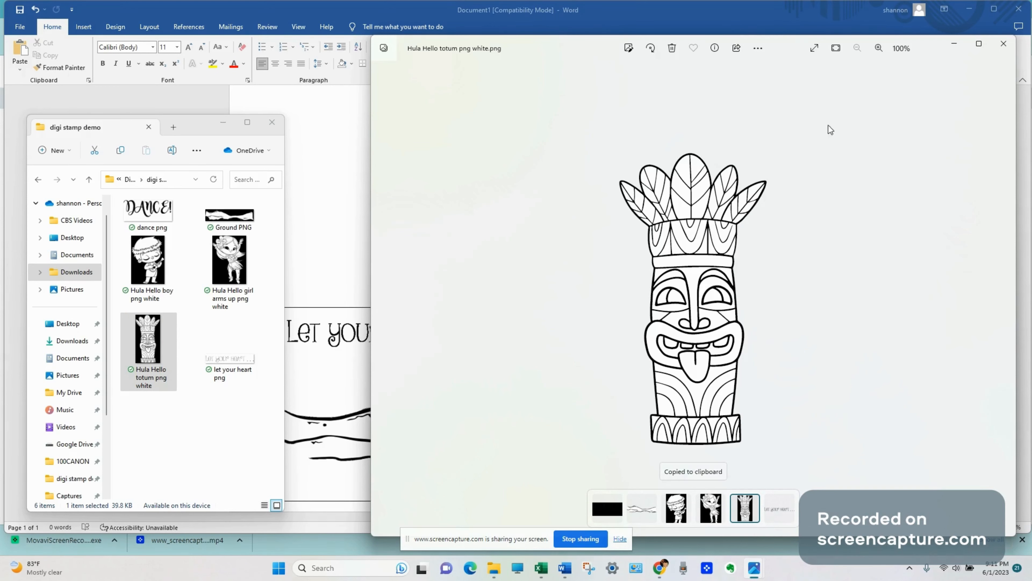
key("Right")
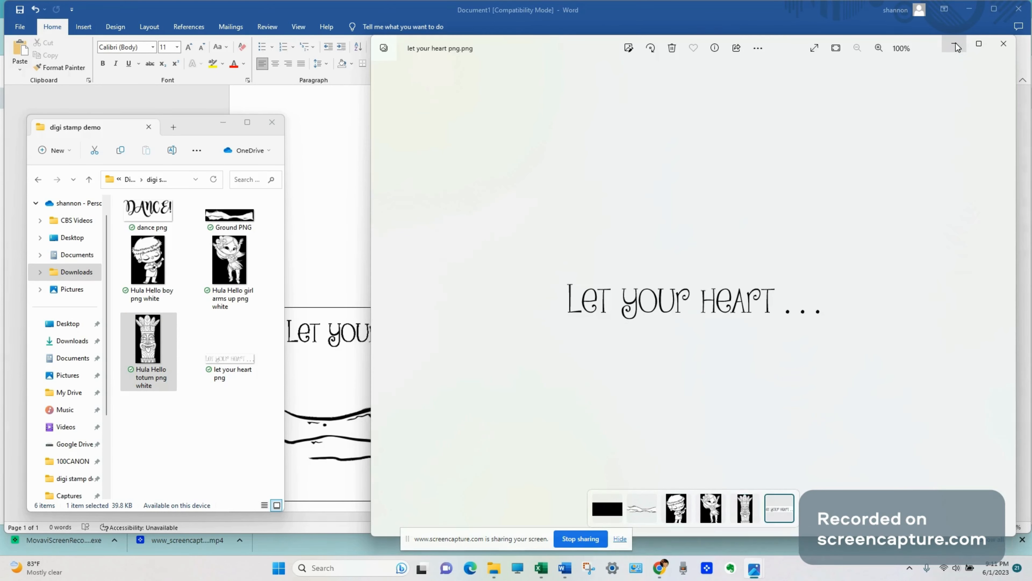
left_click(1004, 44)
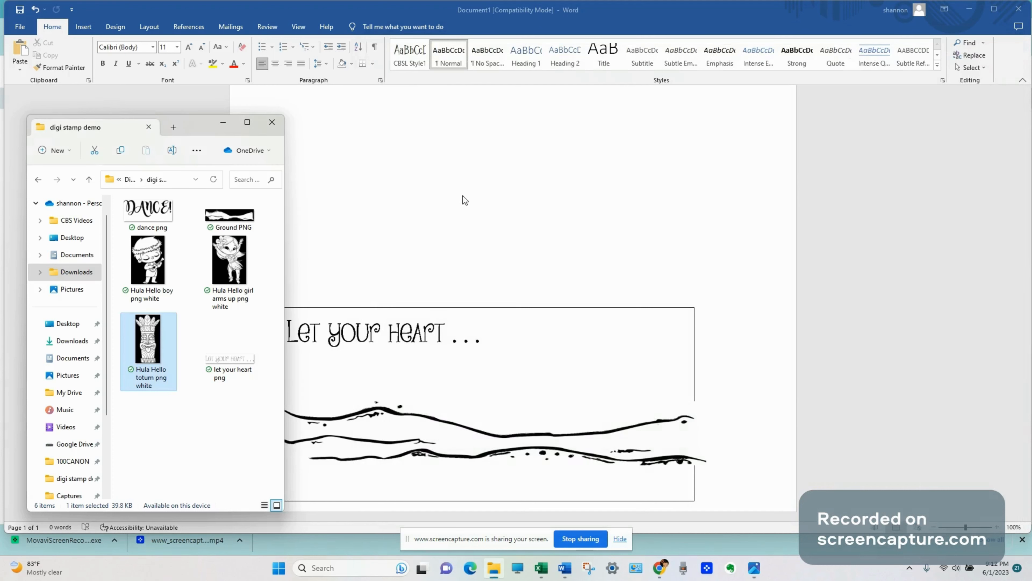
Step: Paste the totem image into the Word document and set its text wrapping to In Front of Text
left_click(434, 188)
right_click(435, 184)
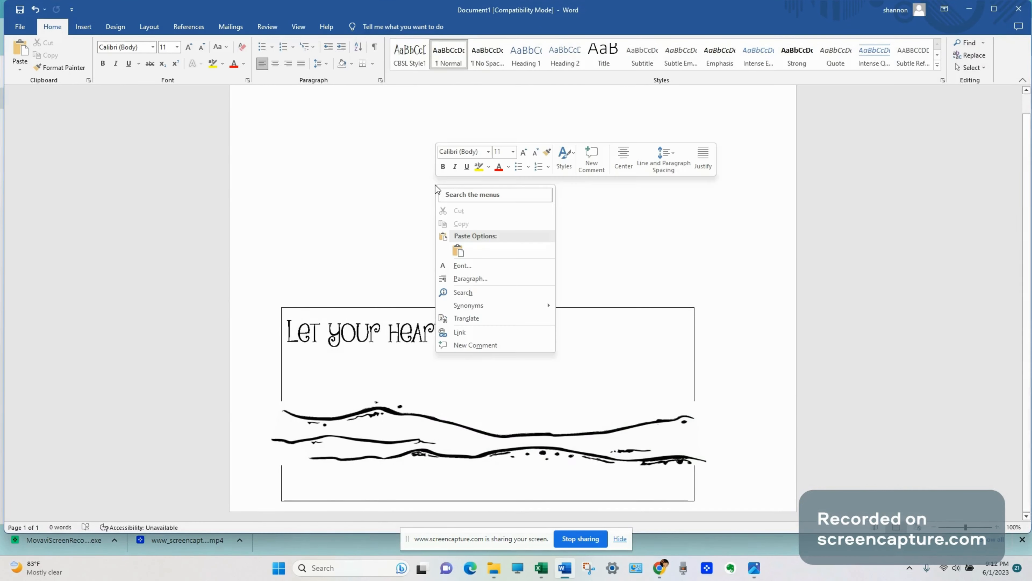
left_click(457, 252)
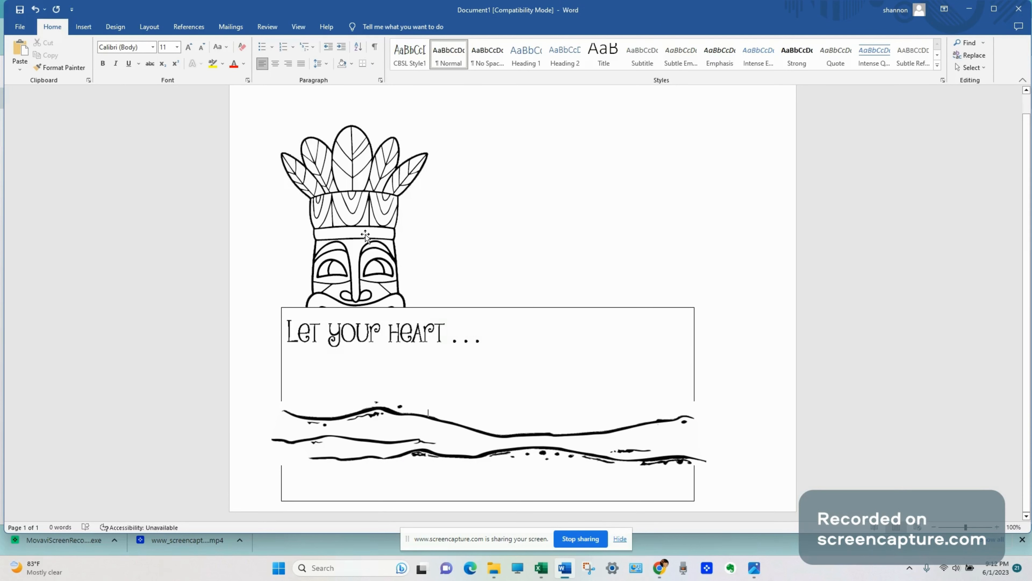
left_click(365, 235)
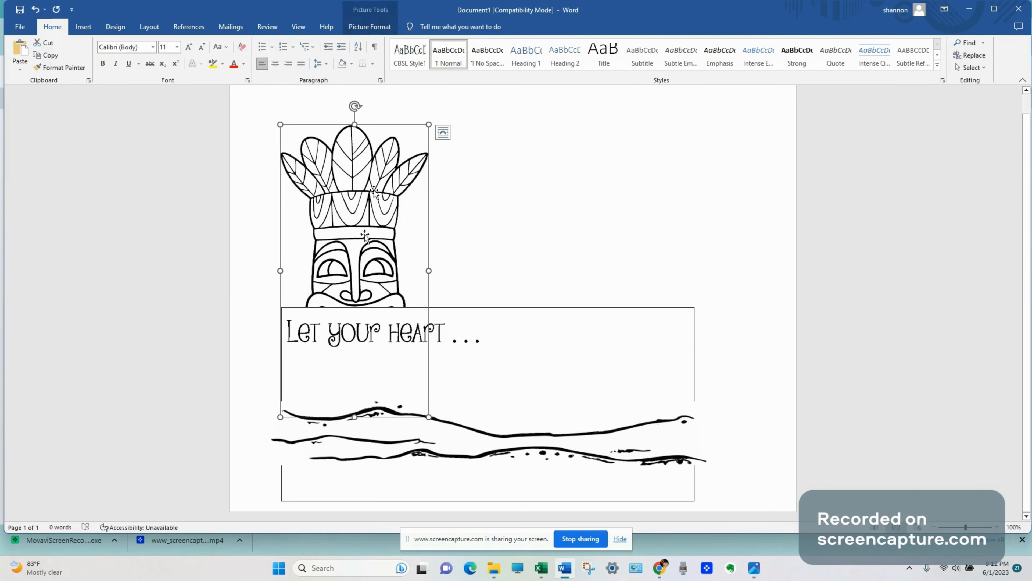
left_click(444, 133)
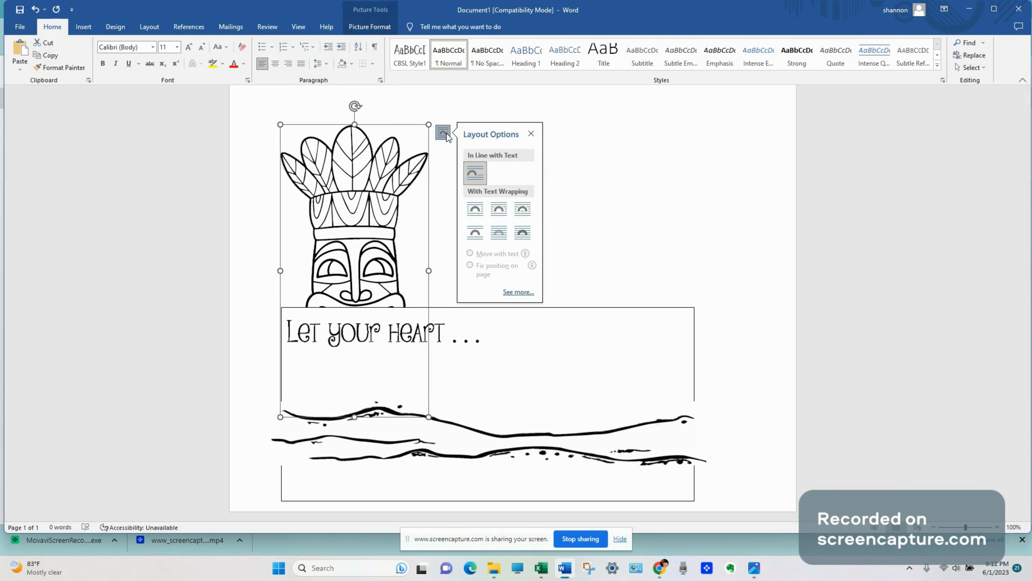
left_click(523, 236)
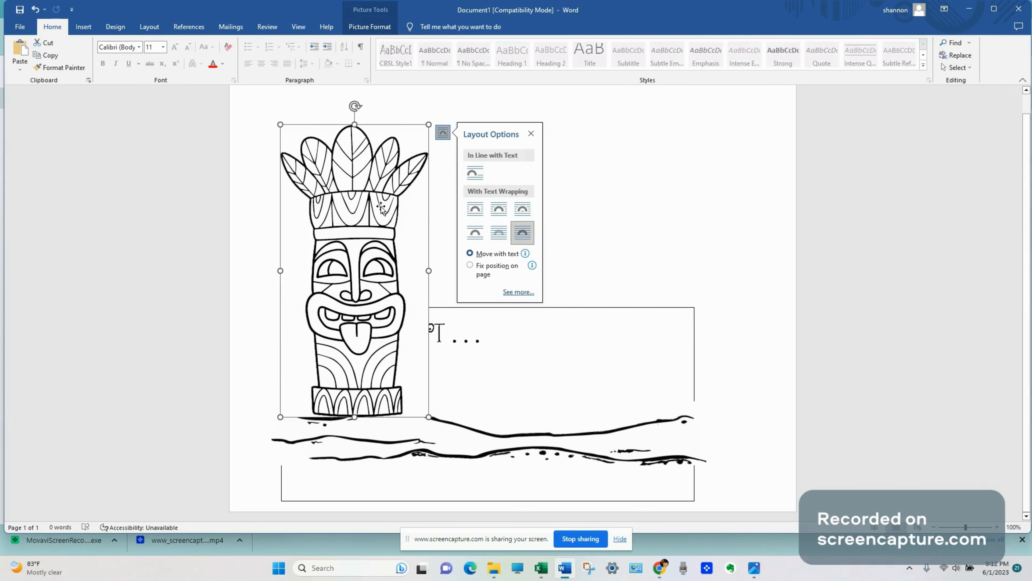
Step: Move the totem image down over the left part of the rectangle and delete it from the document
left_click_drag(368, 208, 387, 284)
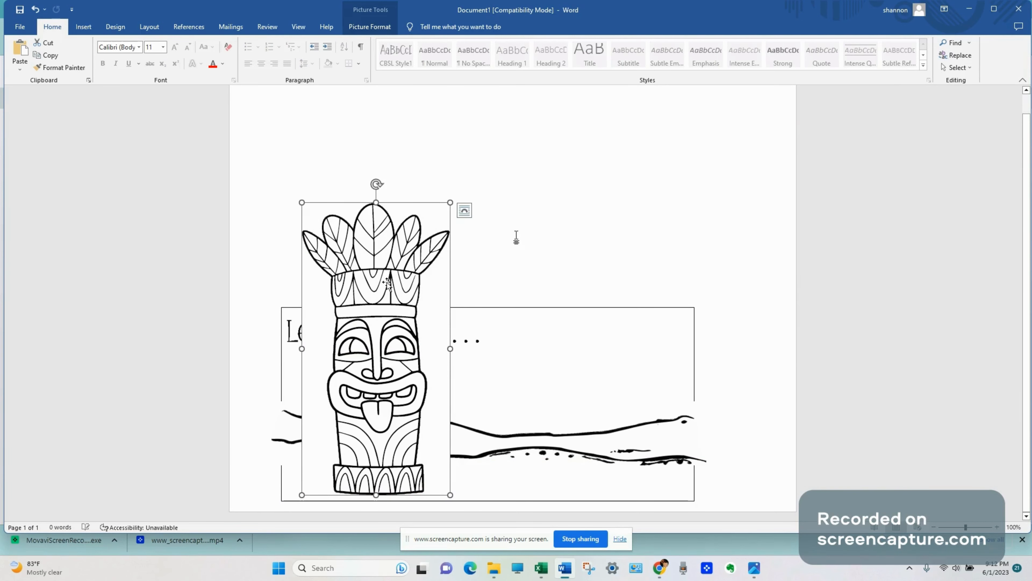
left_click(537, 231)
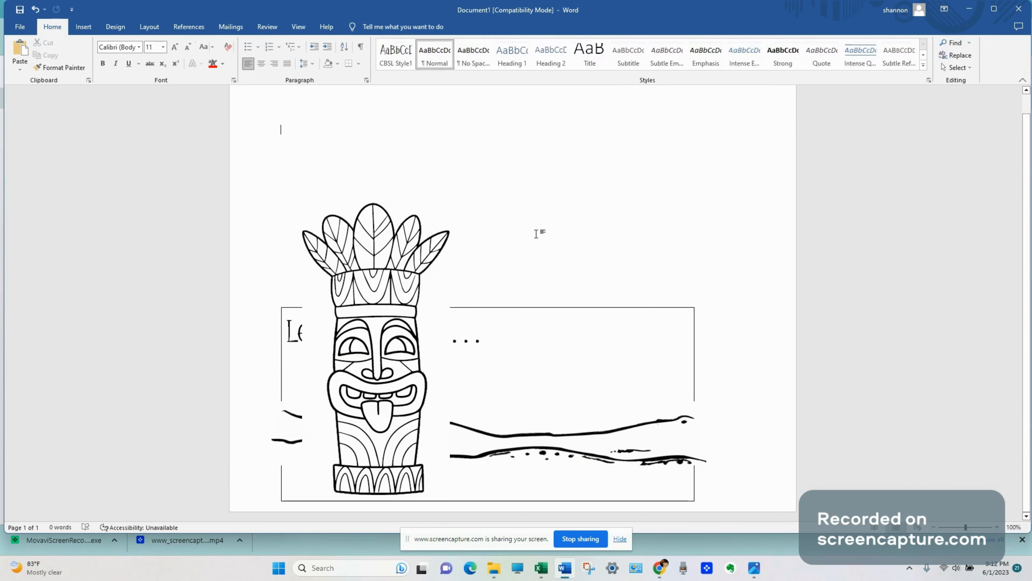
left_click(348, 250)
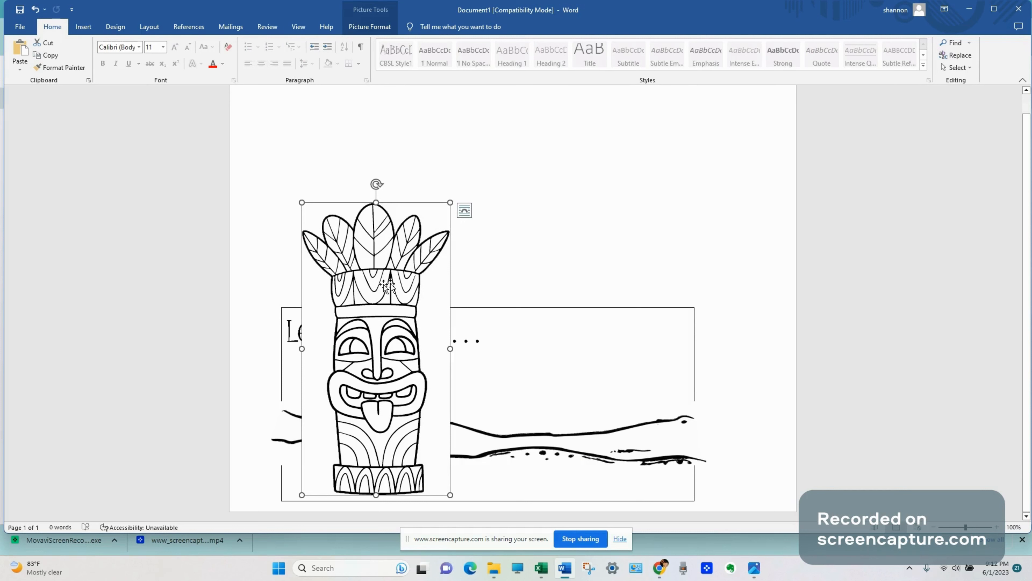
key("Delete")
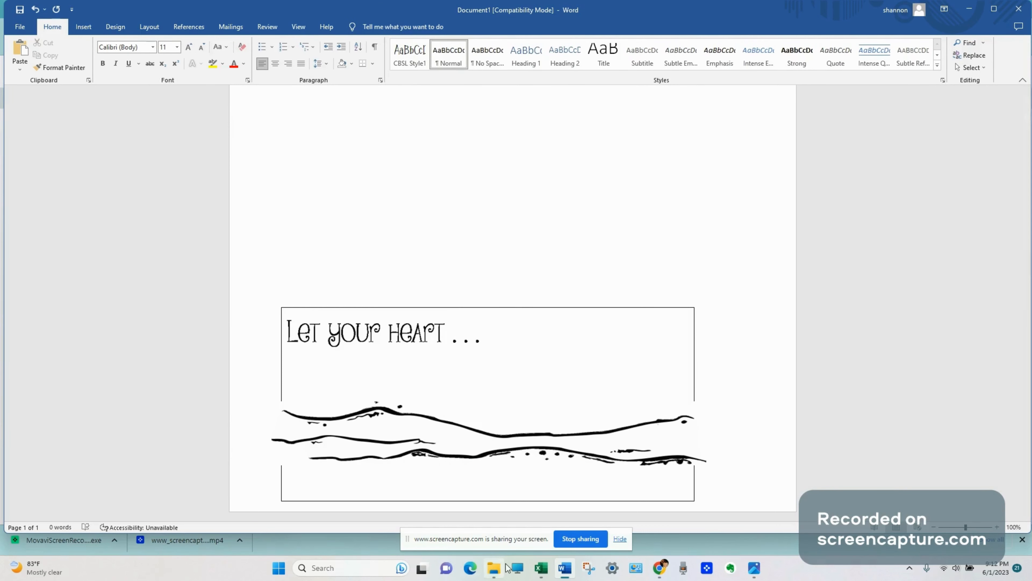
Step: Switch to File Explorer and open the Hula Hello Digital Stamp Set archive from the TLC Designs Digis folder, allowing the file to open
left_click(494, 567)
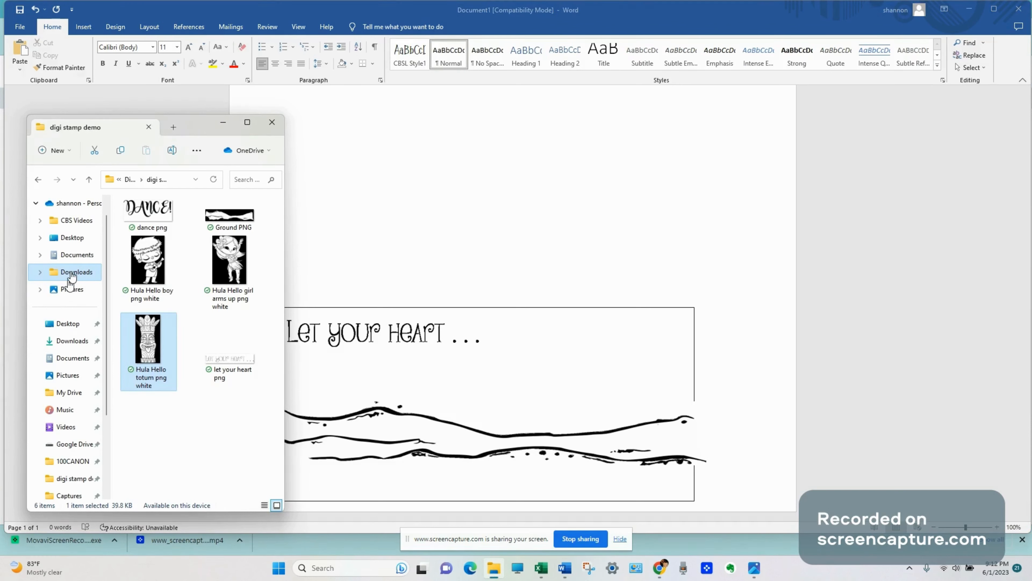
left_click(89, 179)
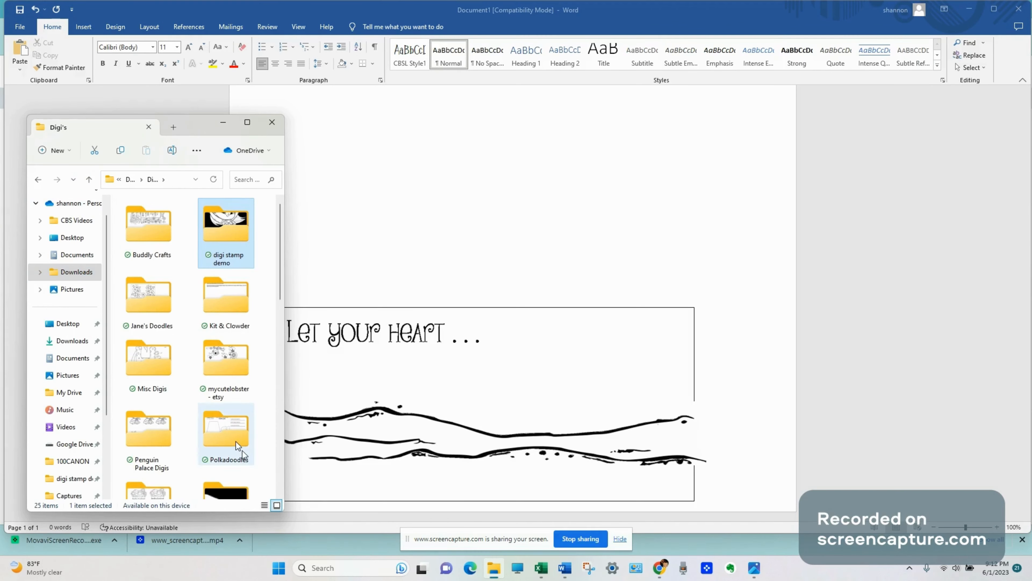
scroll(237, 468, "down", 3)
left_click(235, 384)
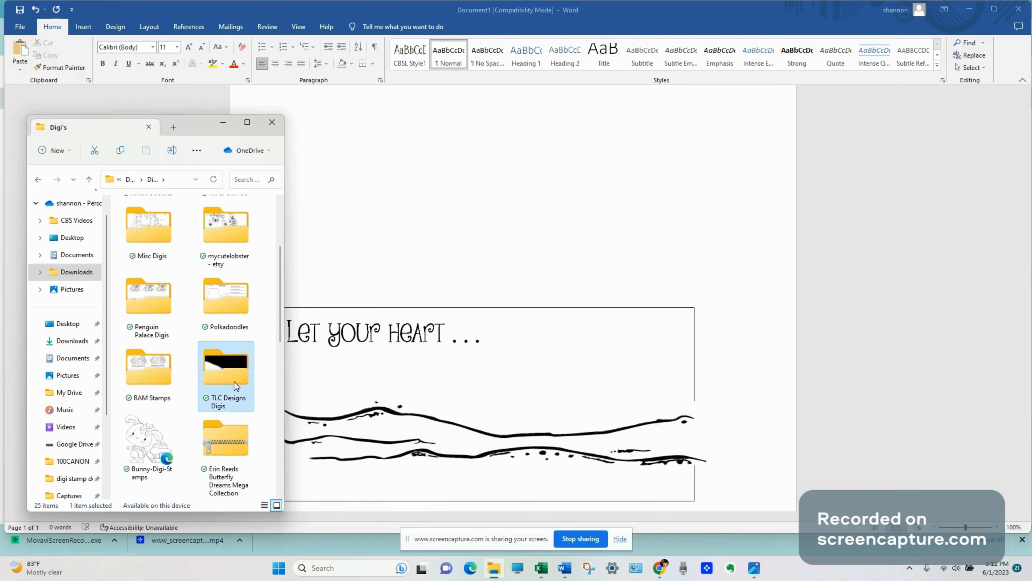
double_click(234, 382)
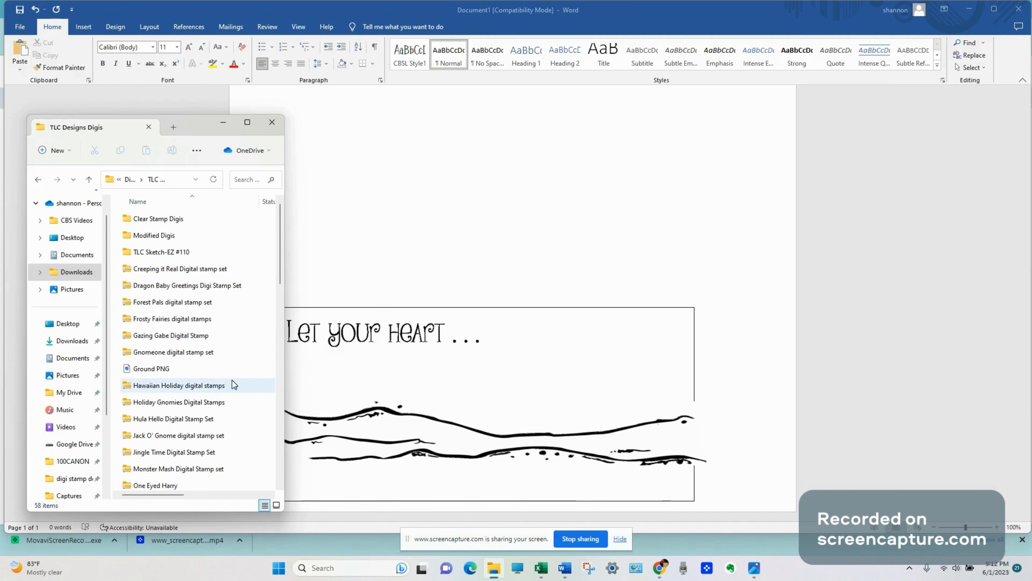
scroll(208, 373, "down", 3)
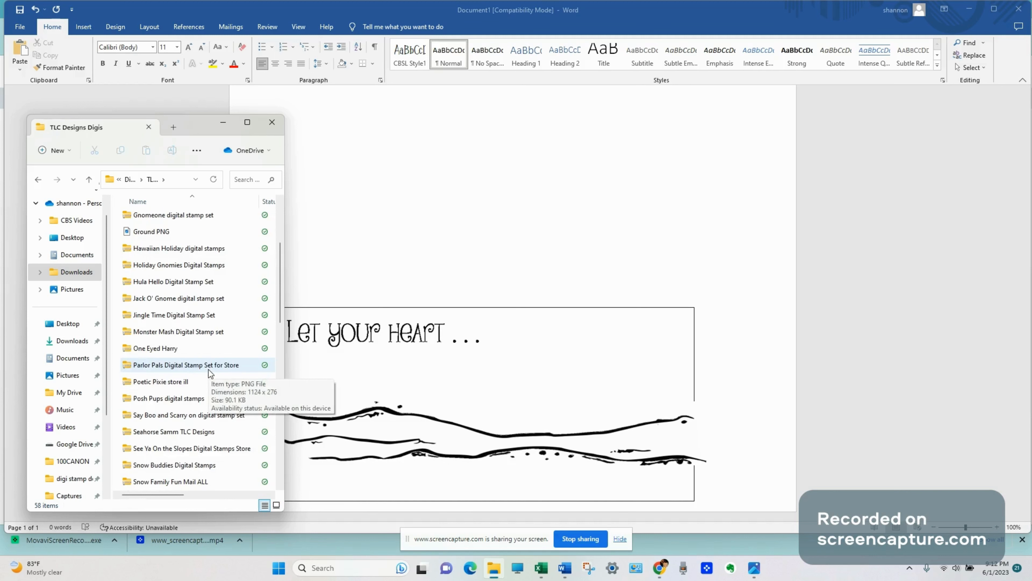
left_click(182, 283)
double_click(183, 283)
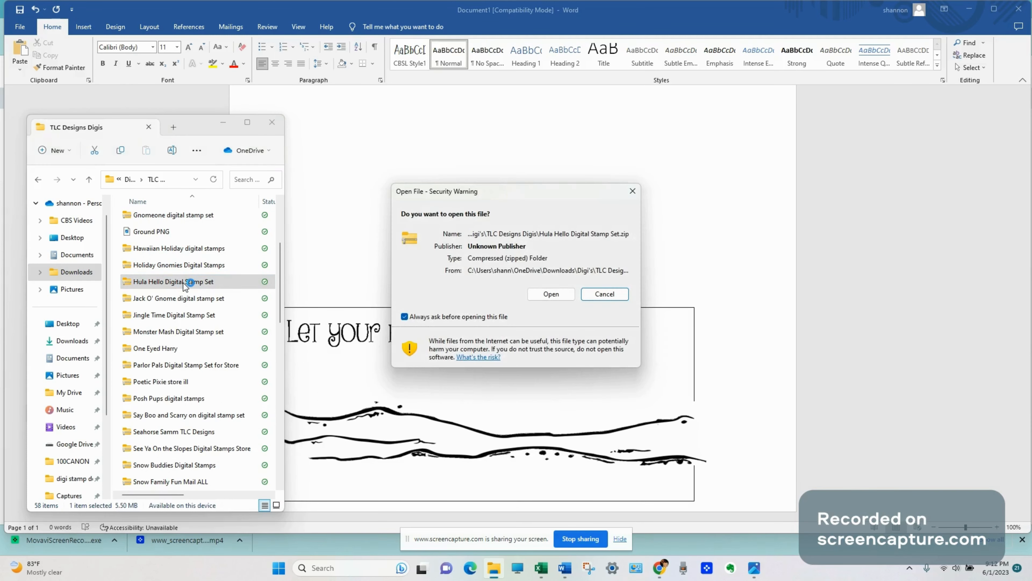
left_click(544, 293)
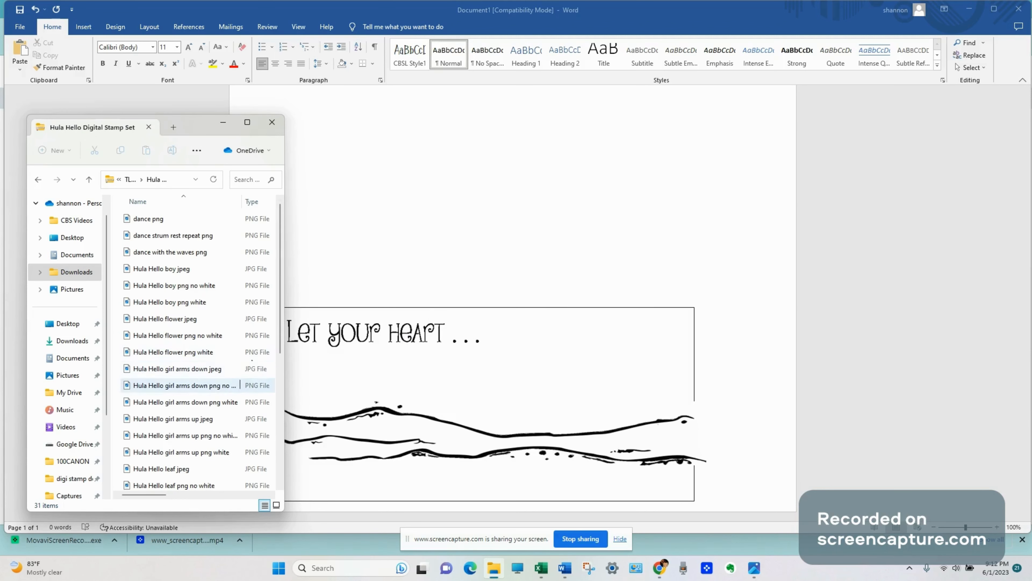
Step: Open Hula Hello totum png white from the stamp set, copy the image, and close the viewer
scroll(242, 384, "down", 2)
scroll(242, 384, "down", 1)
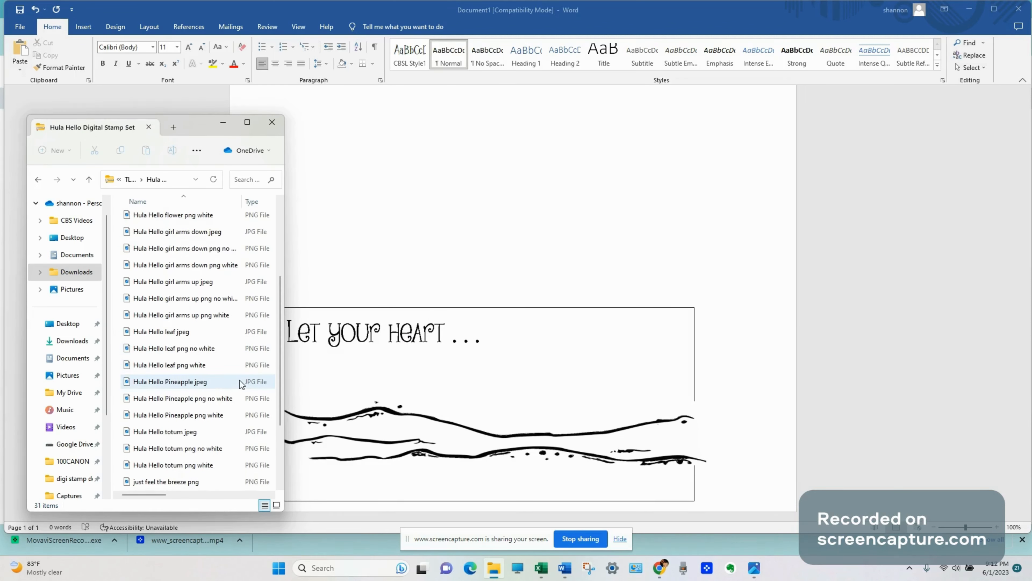
right_click(195, 467)
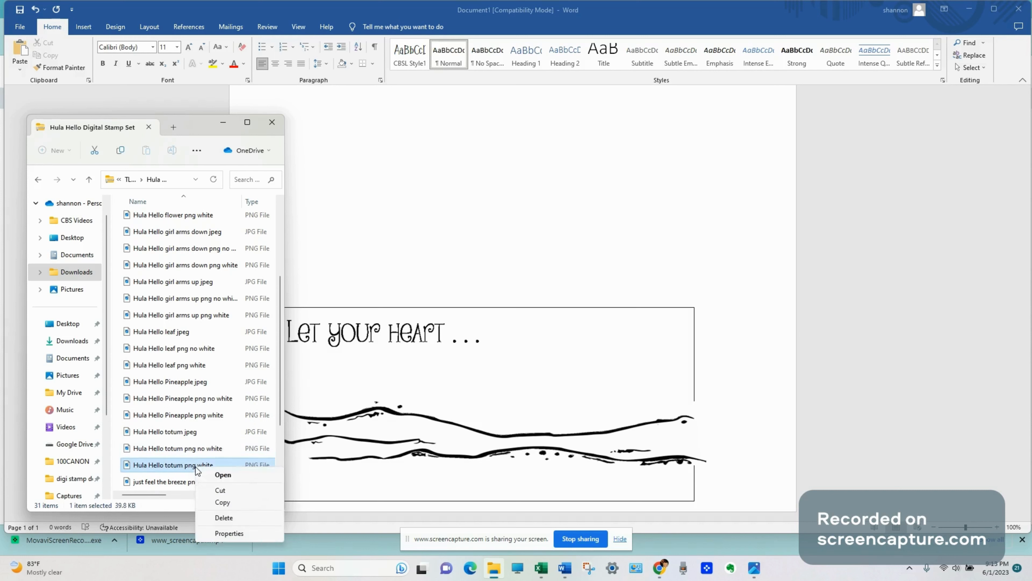
left_click(219, 502)
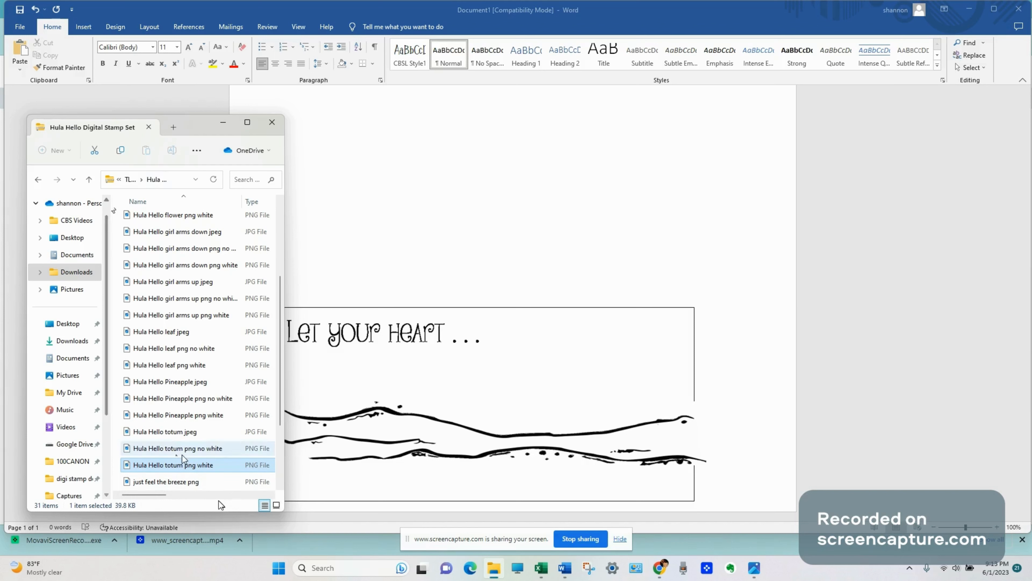
double_click(197, 467)
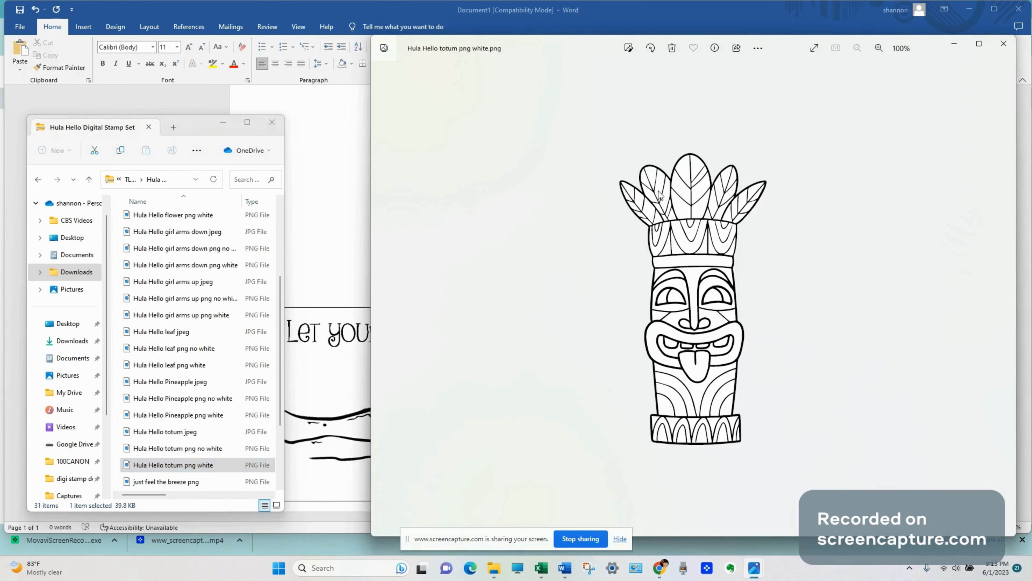
left_click(758, 50)
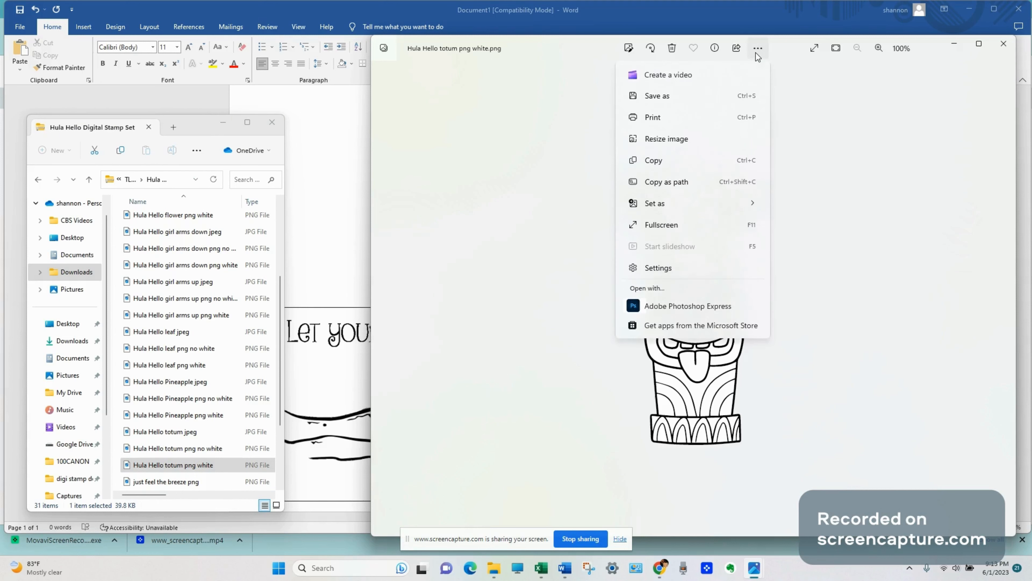
left_click(681, 163)
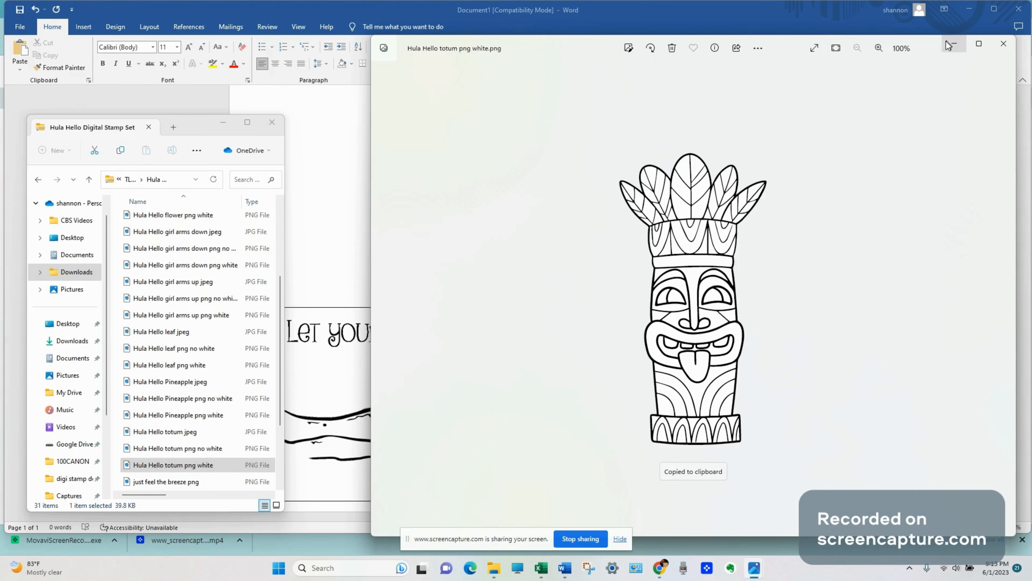
left_click(1004, 44)
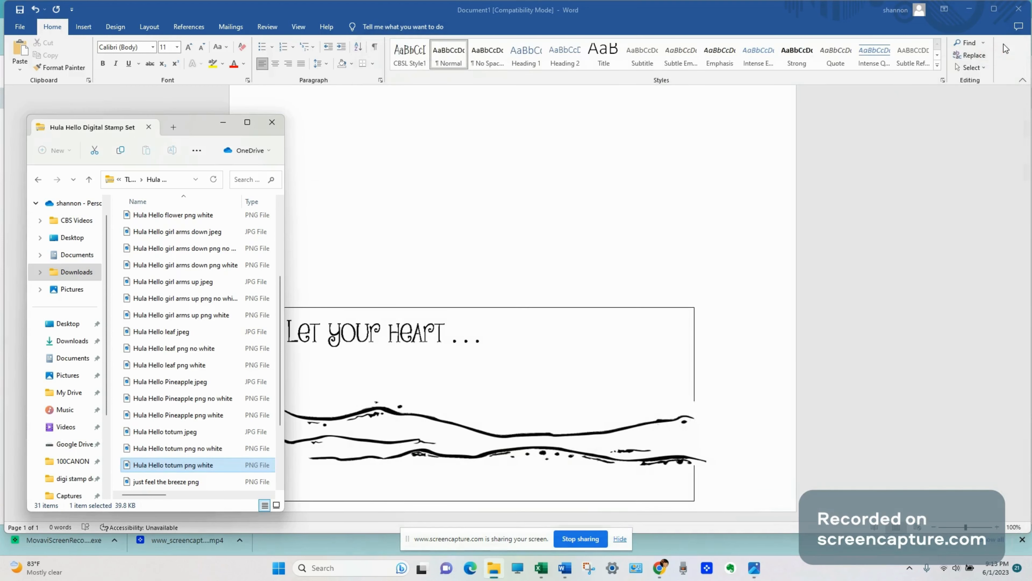
Step: Paste the totem image into the blank area of the Word document and set its text wrapping to In Front of Text
left_click(454, 163)
right_click(454, 163)
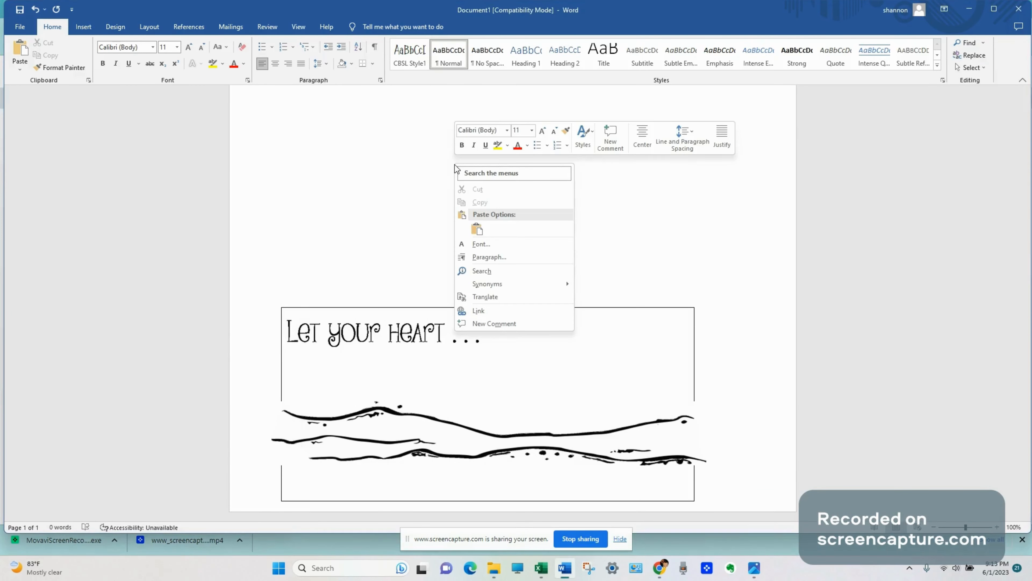
left_click(476, 227)
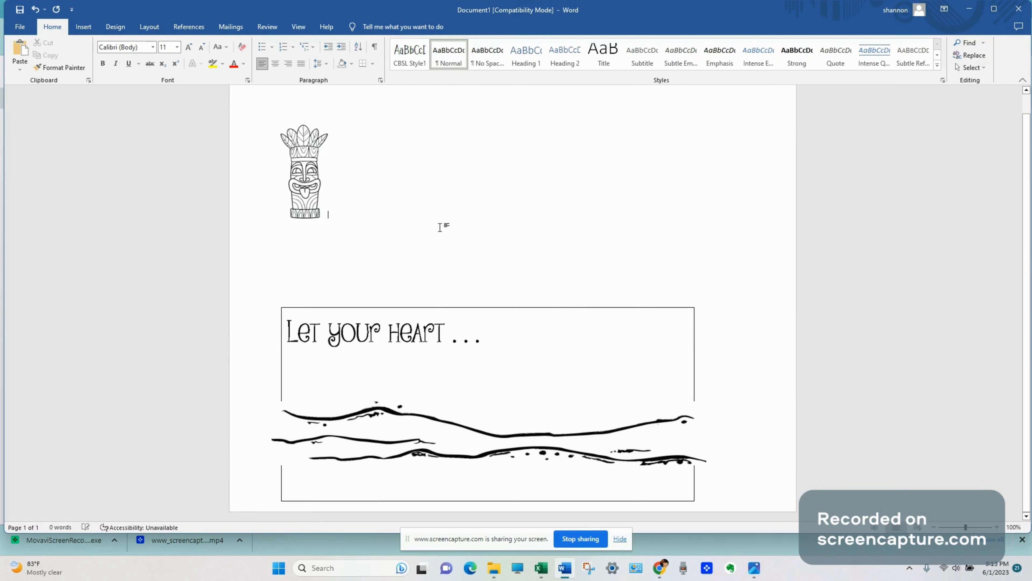
left_click(303, 166)
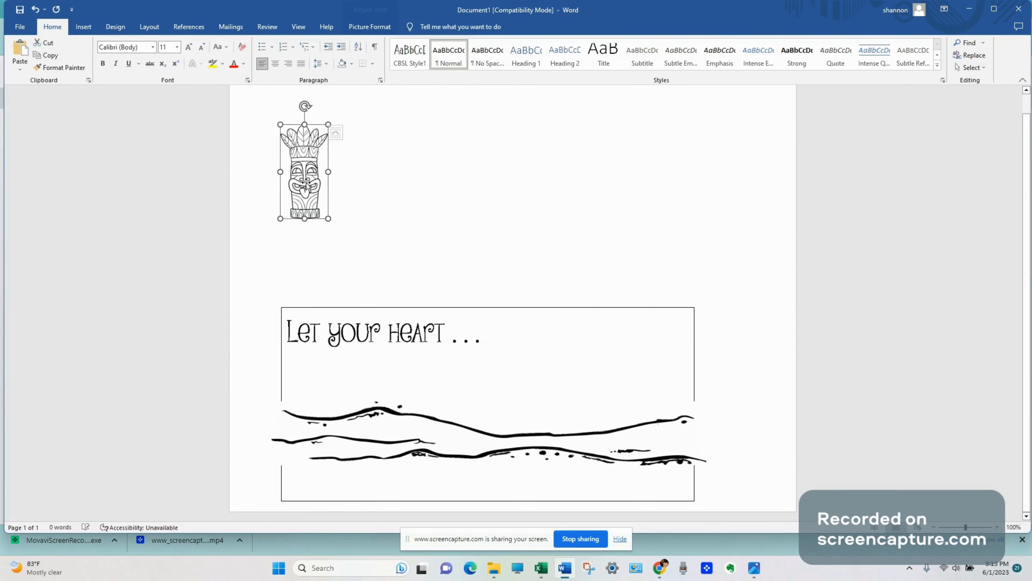
left_click_drag(310, 183, 340, 264)
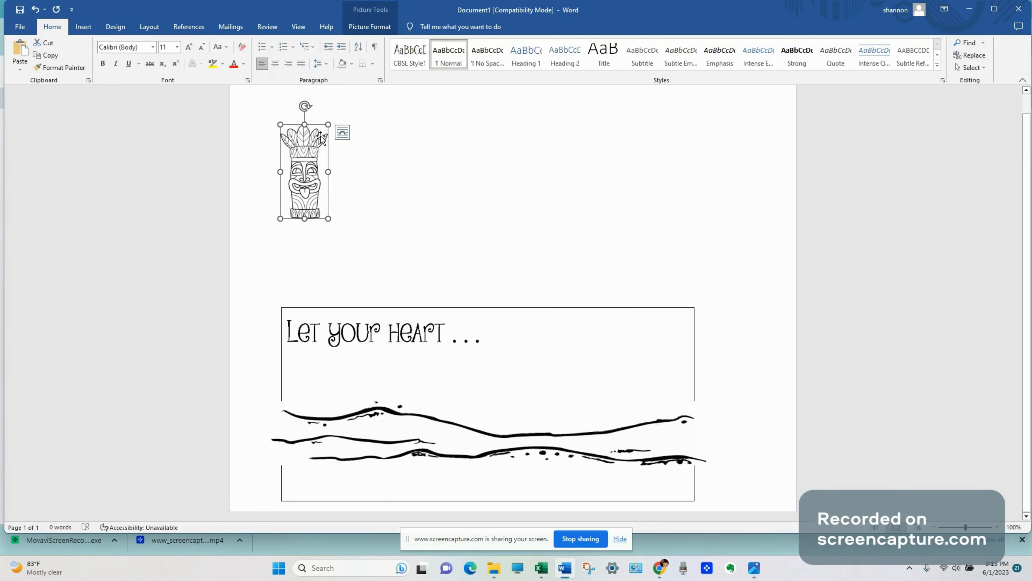
left_click(343, 135)
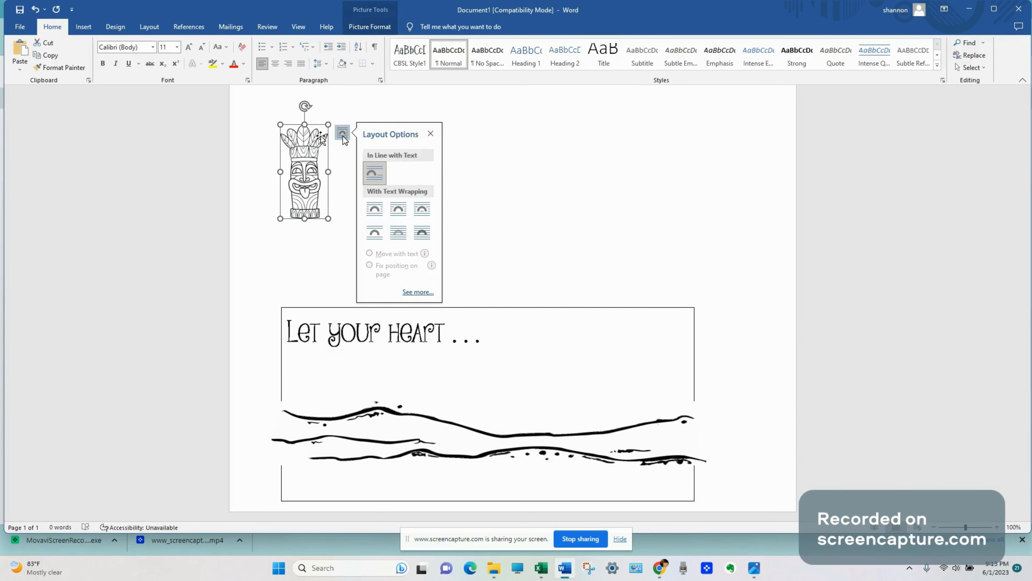
left_click(423, 235)
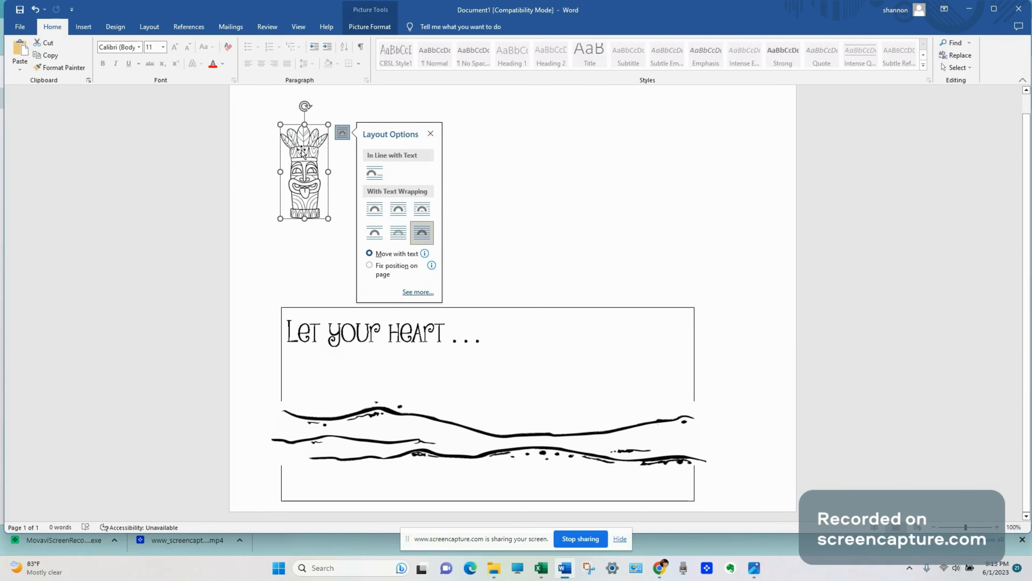
Step: Move the totem over the left end of the rectangle and enlarge it to fill the height below the "Let your heart..." sentiment
left_click_drag(302, 152, 363, 363)
left_click(445, 211)
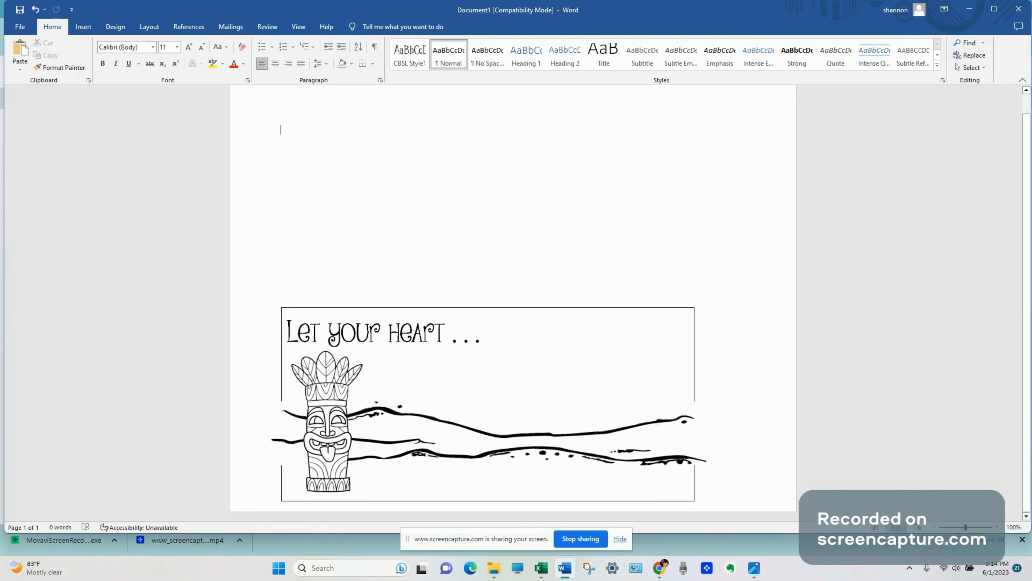
left_click(324, 437)
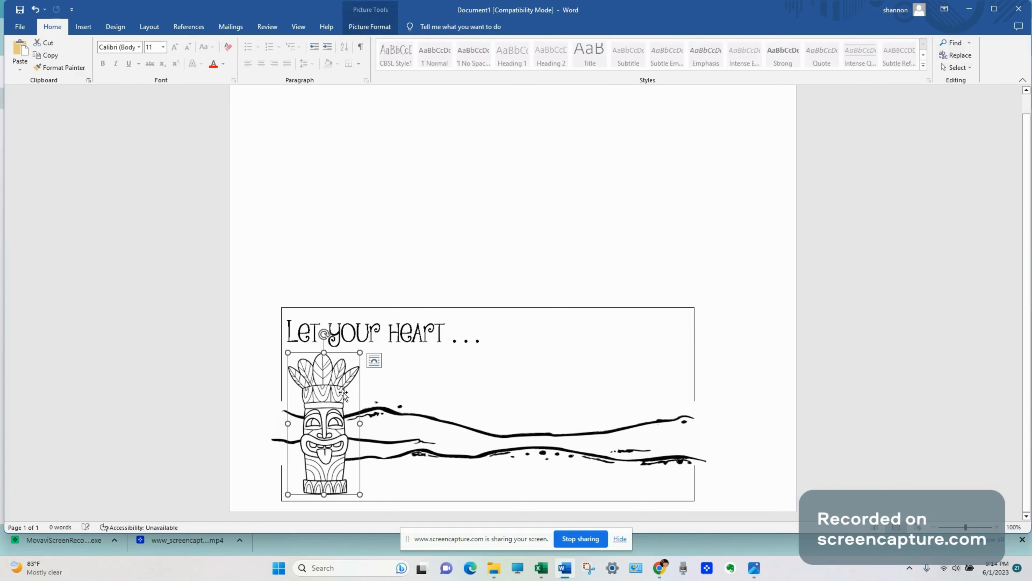
left_click_drag(359, 353, 362, 356)
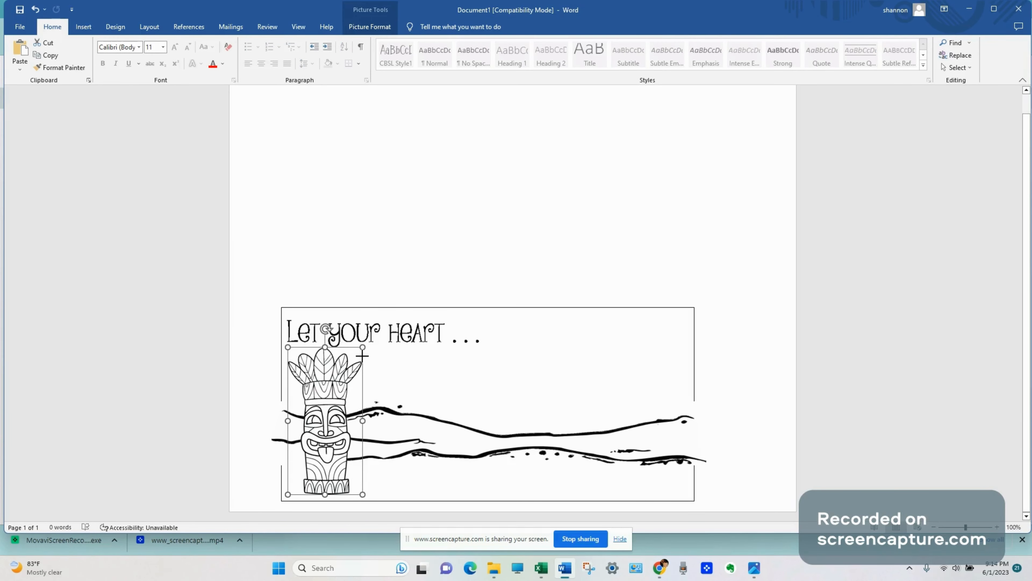
left_click(486, 206)
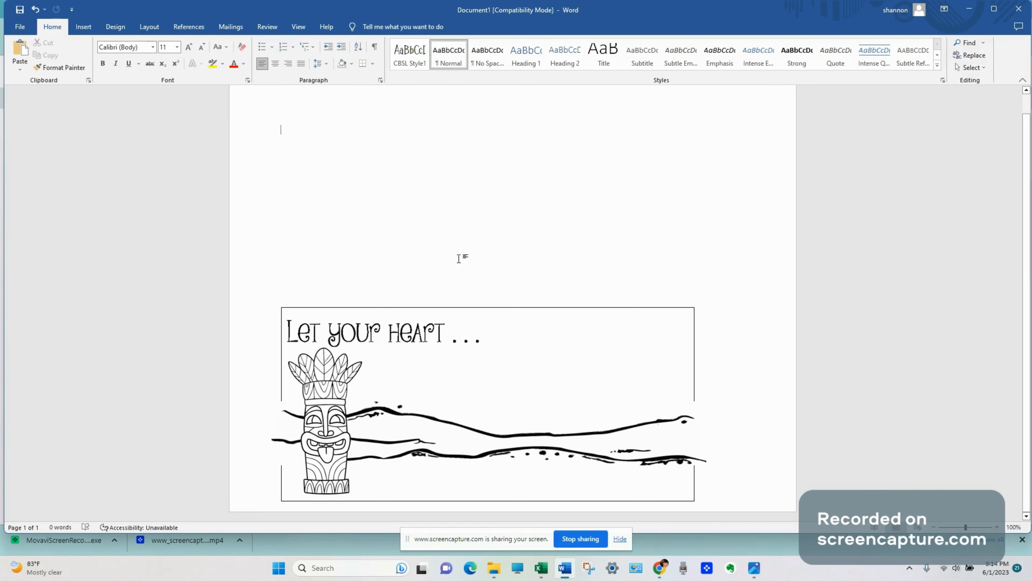
Step: Nudge the totem slightly closer to the rectangle's left edge, enlarge it a touch more, and deselect it
left_click(334, 437)
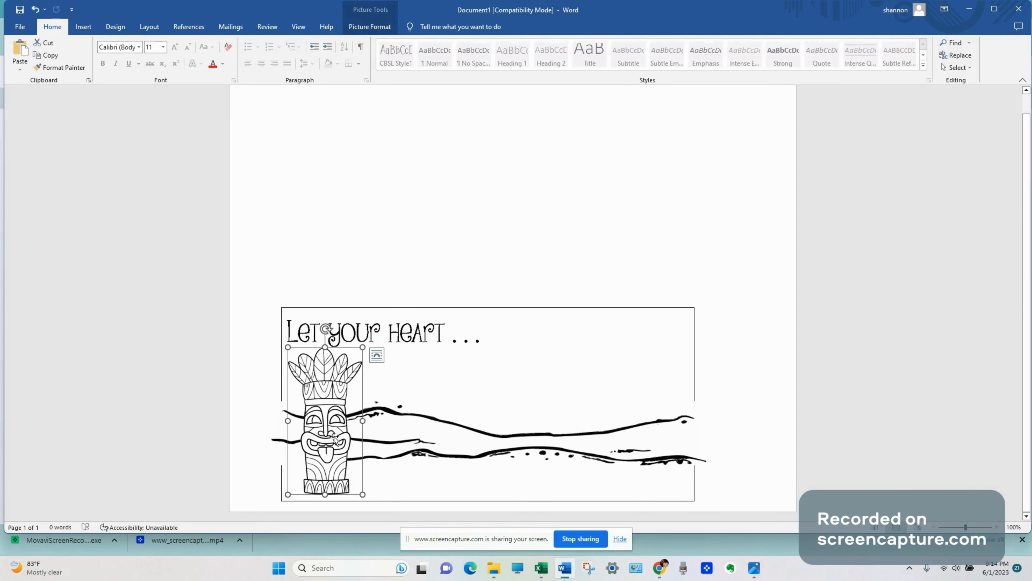
left_click_drag(333, 436, 331, 436)
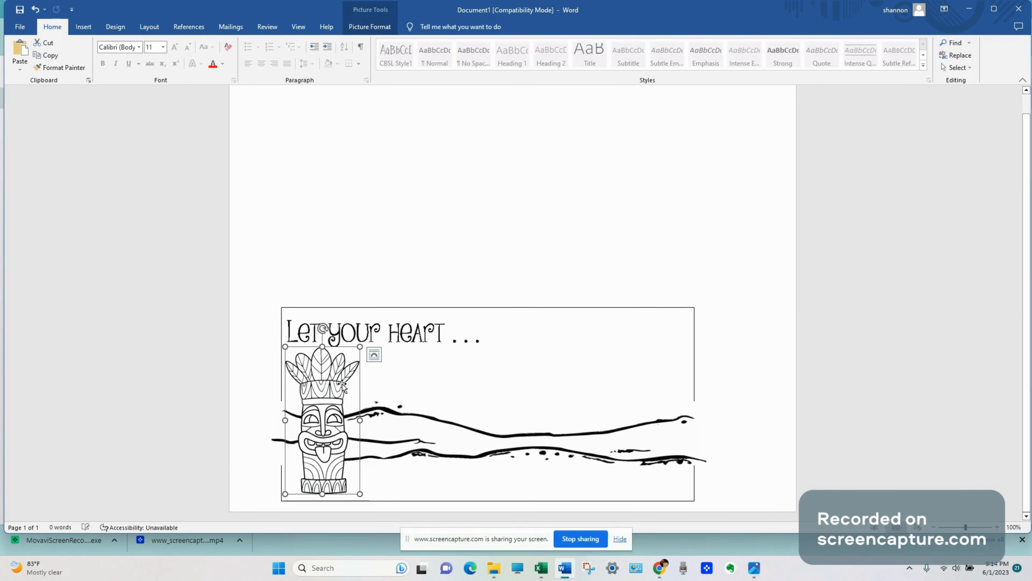
left_click_drag(360, 348, 360, 346)
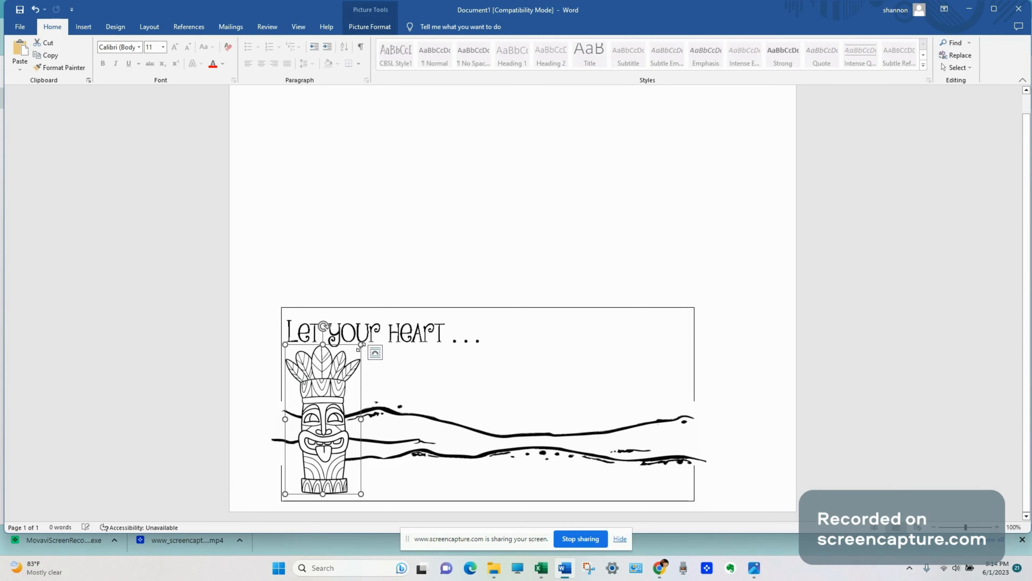
left_click(412, 241)
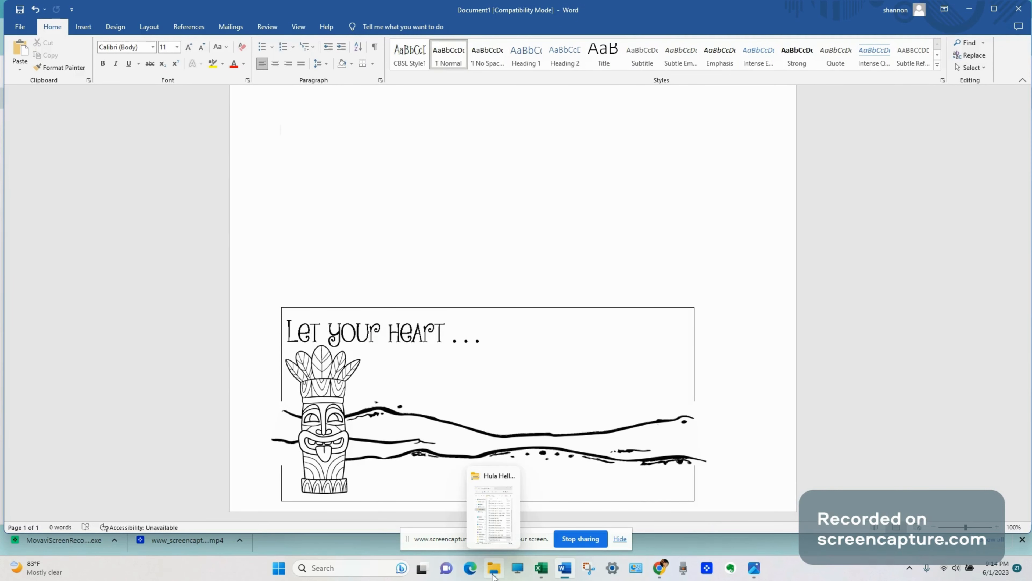
Step: Open Hula Hello girl arms up png white from the stamp set, copy the image, clear the viewer windows, and return to the Word document
left_click(492, 574)
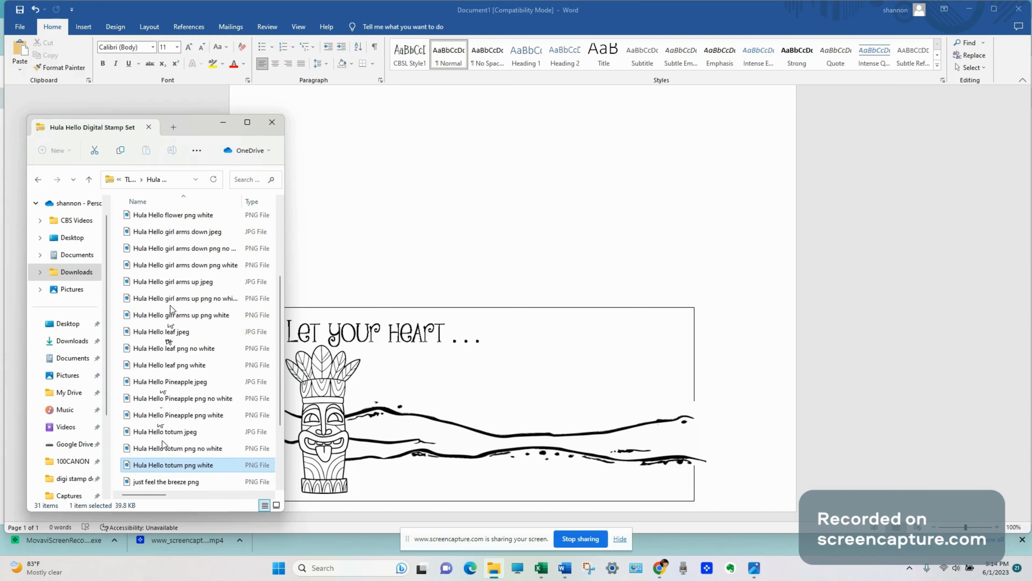
left_click(178, 318)
double_click(177, 318)
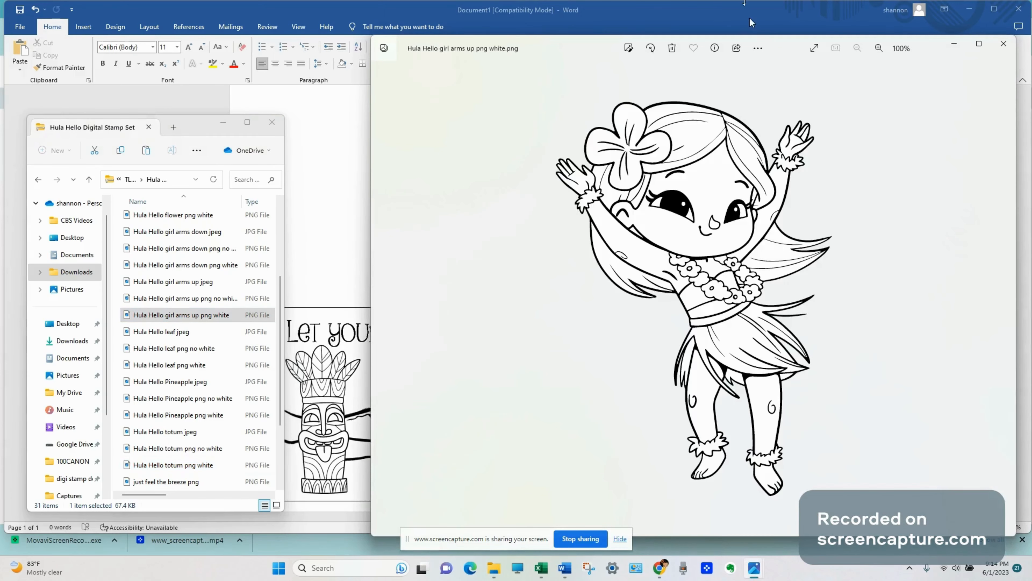
left_click(758, 49)
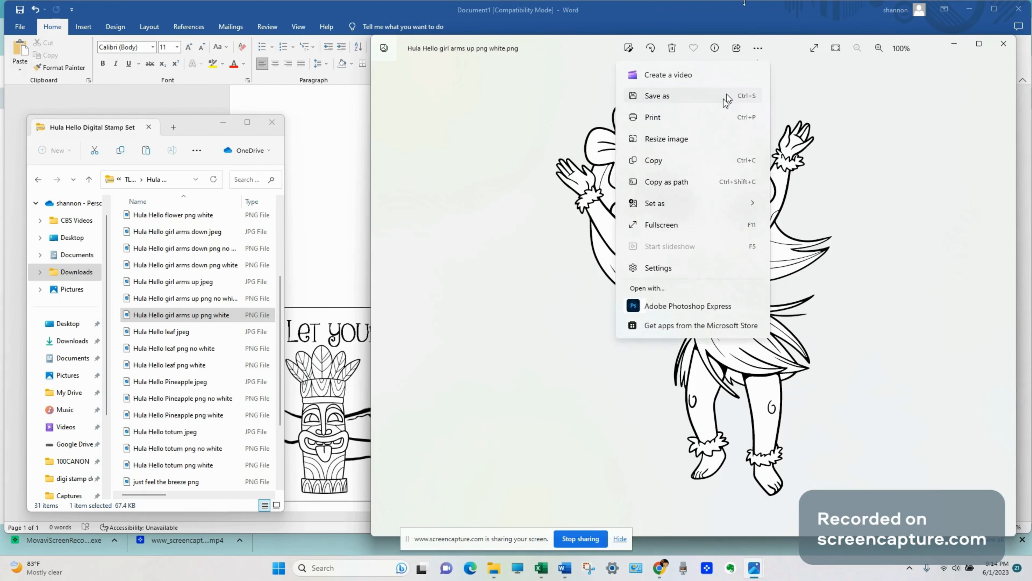
left_click(667, 163)
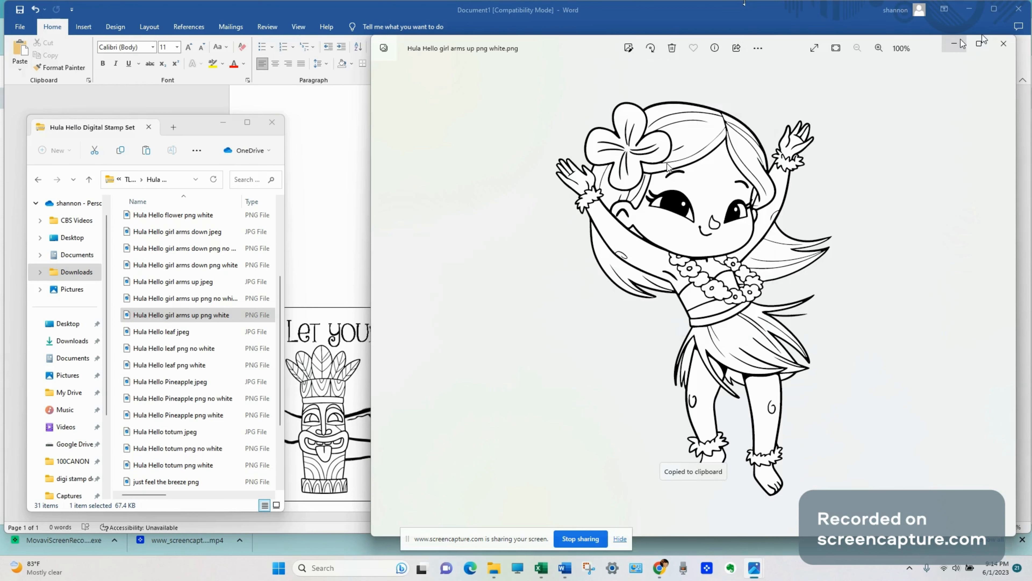
left_click(954, 44)
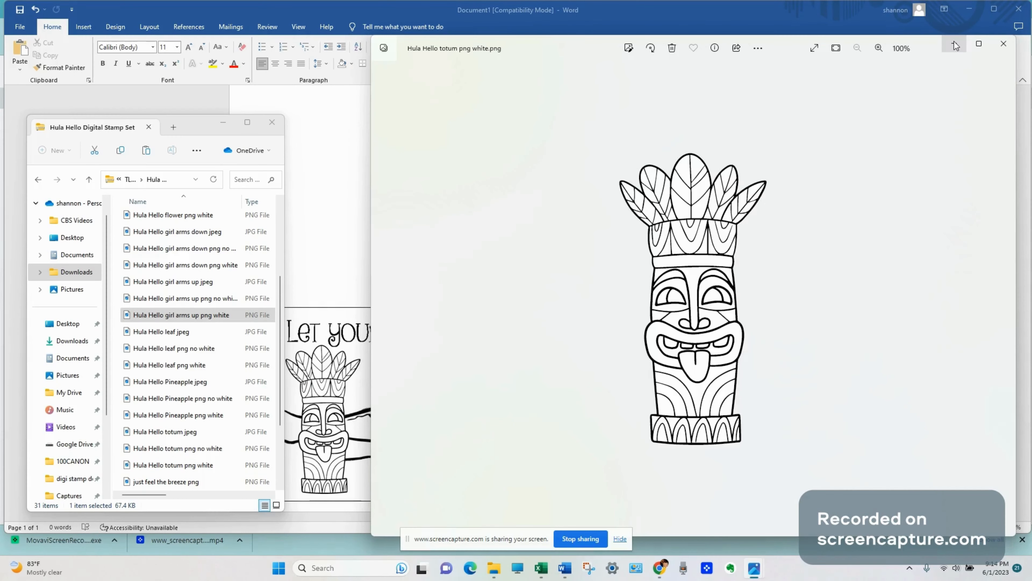
left_click(1005, 44)
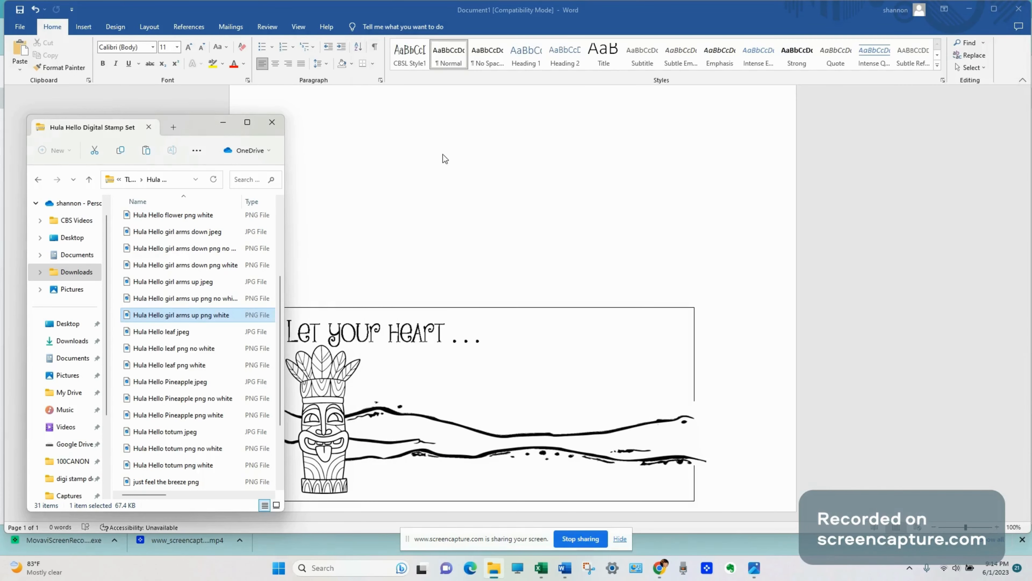
left_click(420, 150)
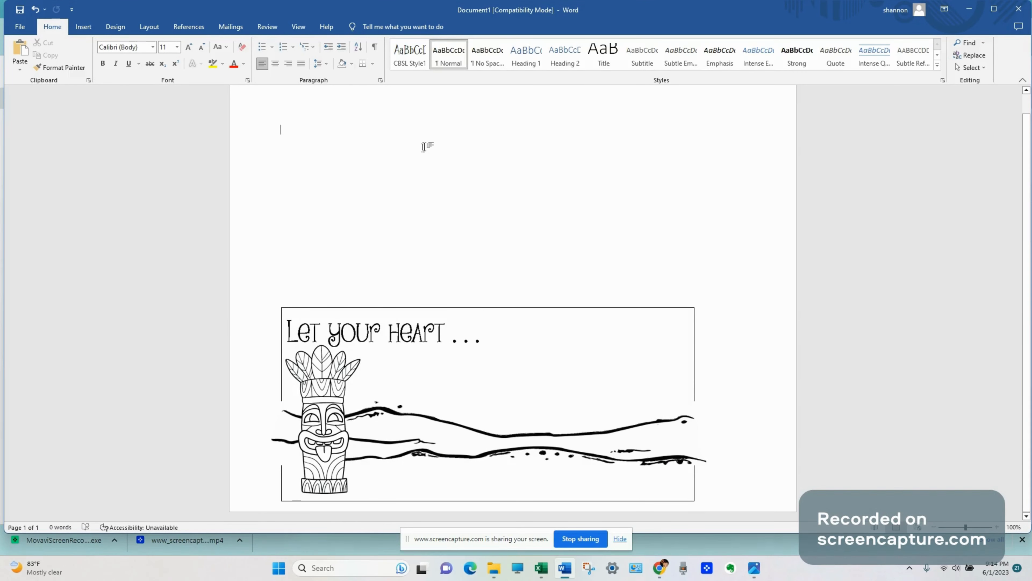
Step: Paste the arms-up hula girl with In Front of Text wrapping and place her over the ground lines near the middle of the rectangle
right_click(424, 146)
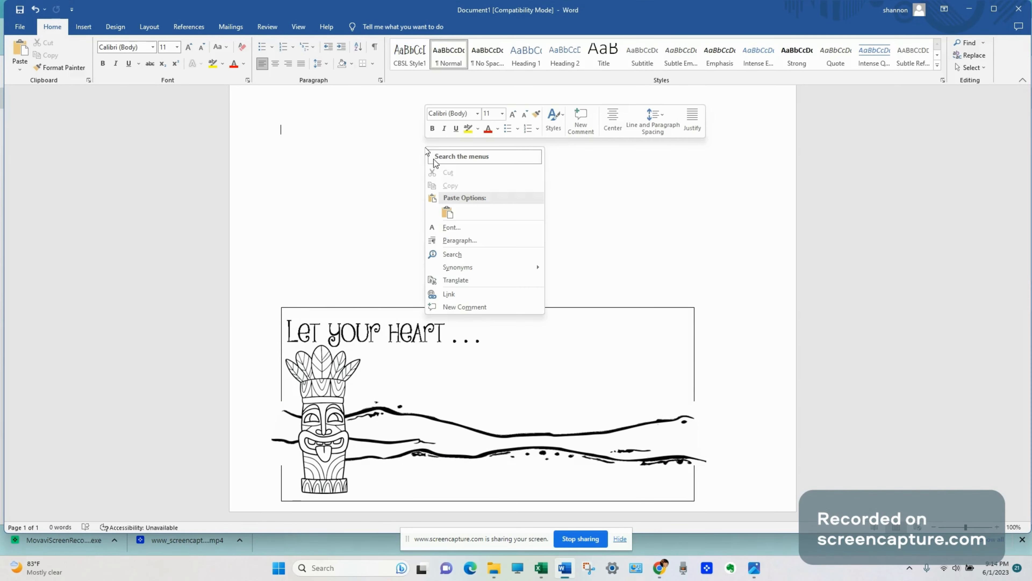
left_click(447, 213)
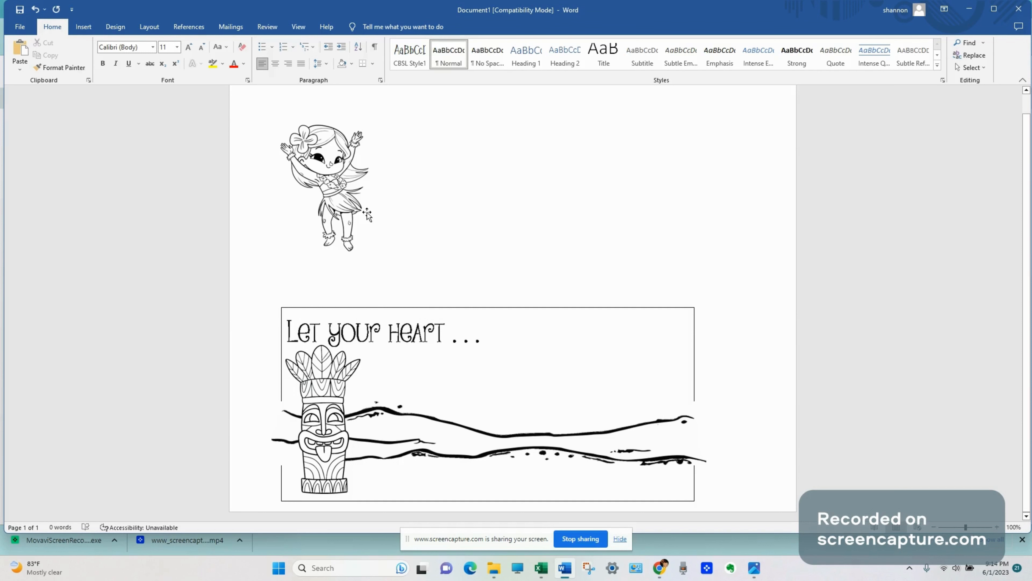
left_click(334, 186)
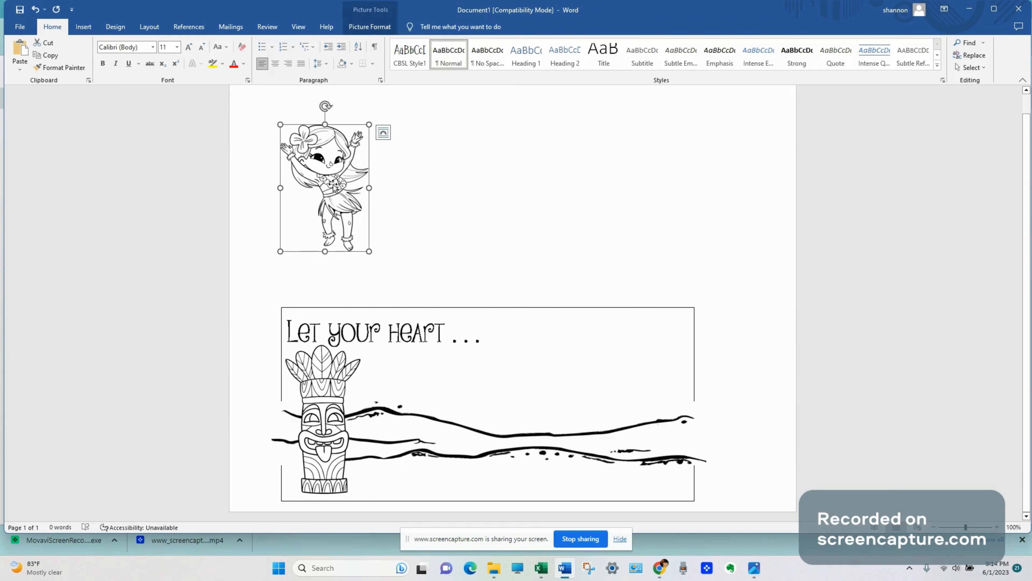
left_click(383, 133)
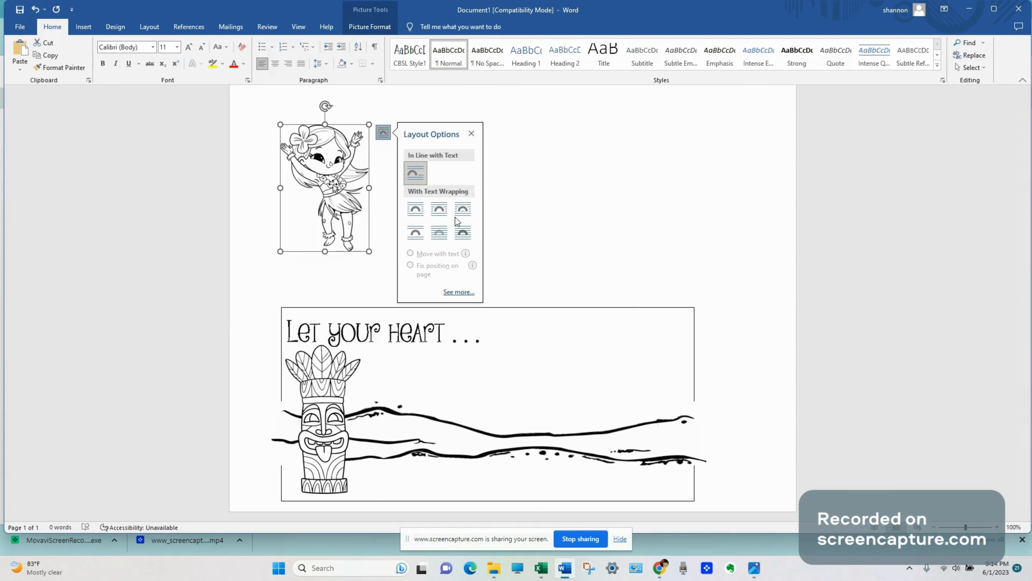
left_click(464, 233)
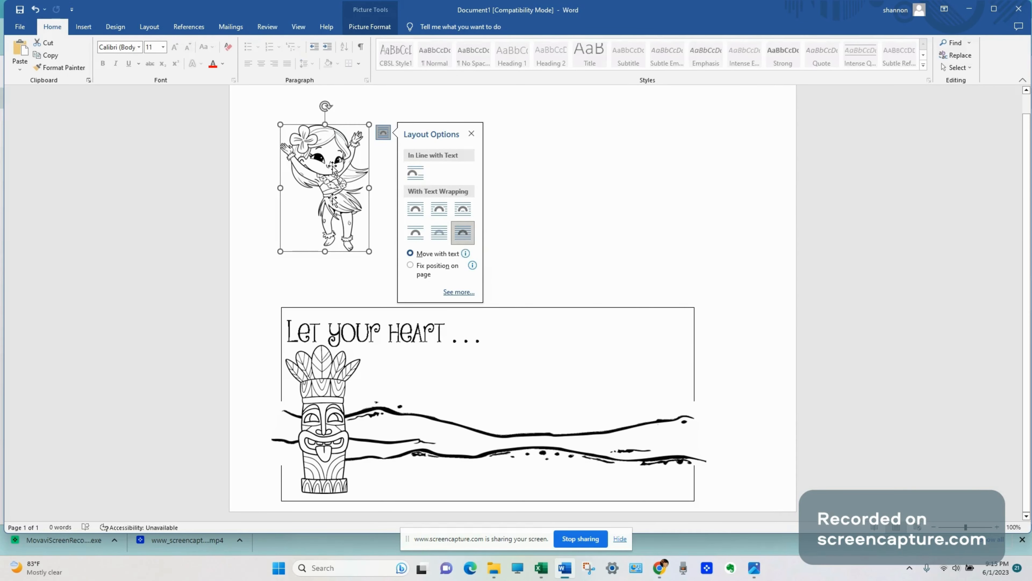
left_click_drag(333, 199, 510, 398)
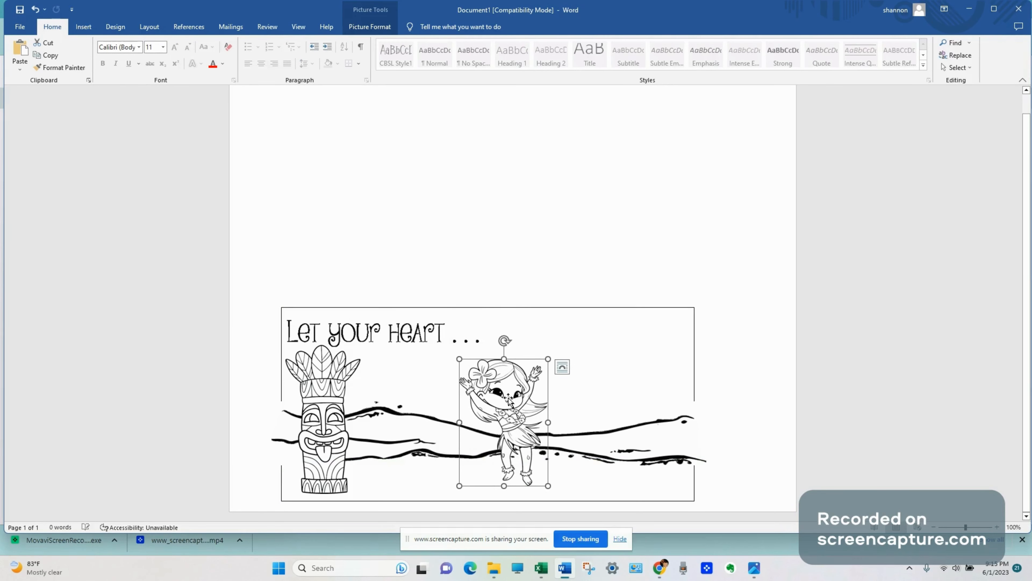
left_click(452, 202)
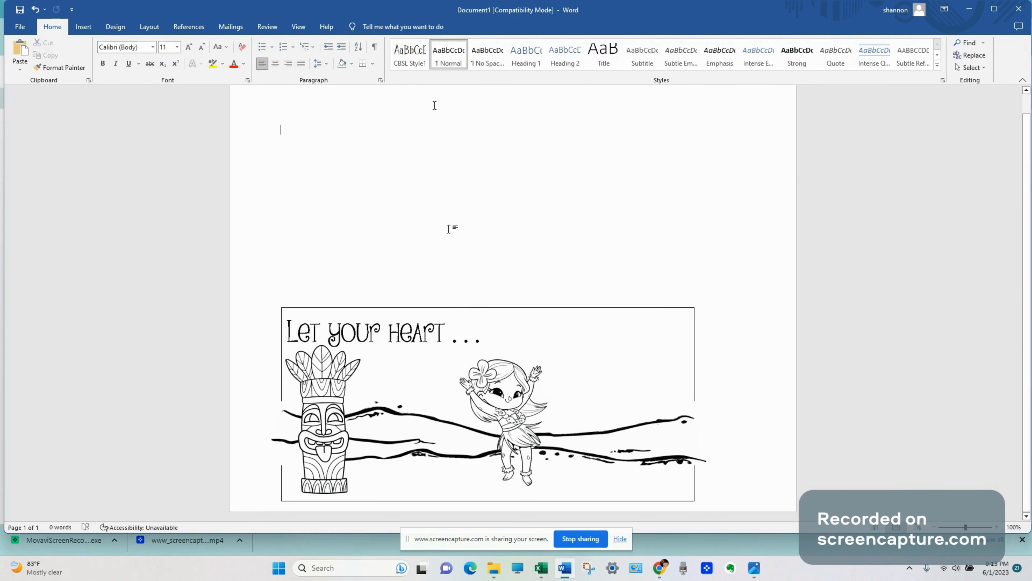
Step: Open Hula Hello boy png white from the stamp set folder, copy the image, clear the viewer windows, and return to the Word document
left_click(494, 568)
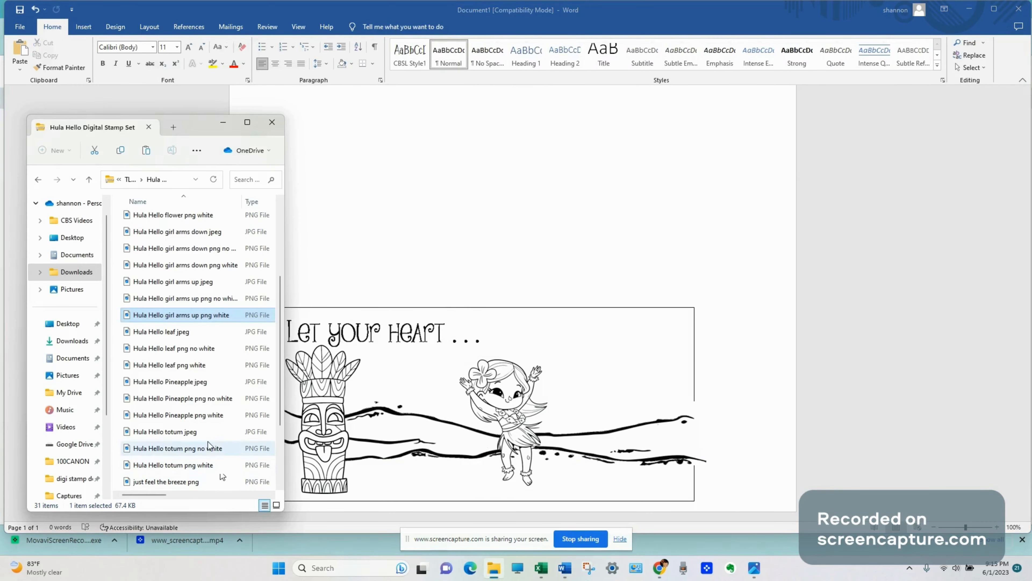
scroll(182, 374, "up", 1)
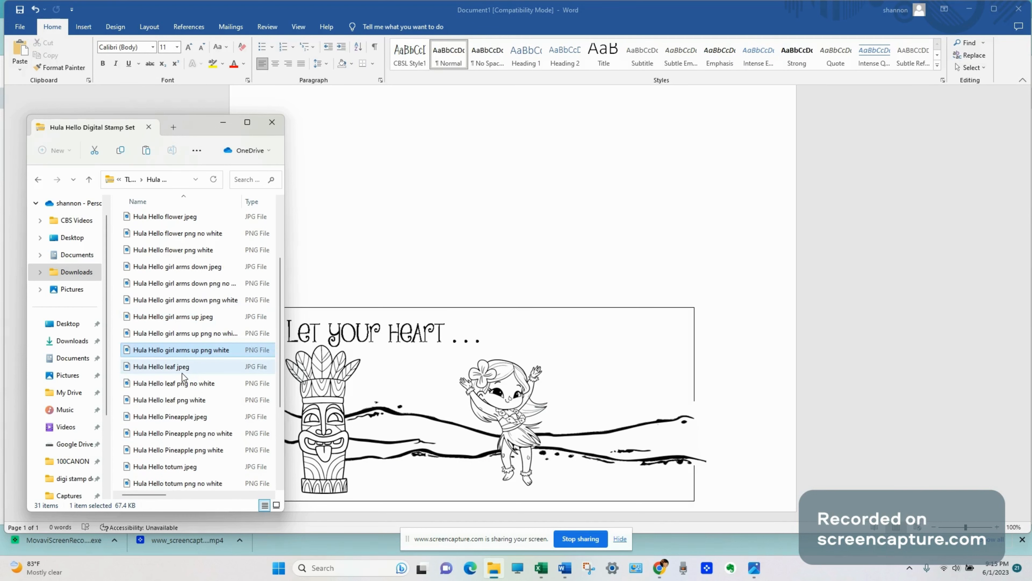
scroll(182, 373, "up", 3)
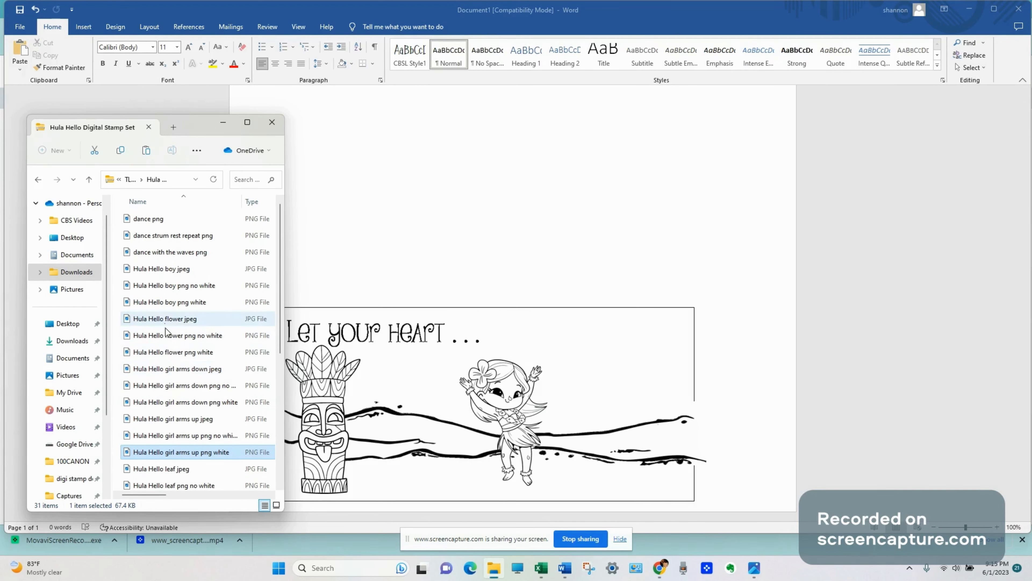
left_click(169, 303)
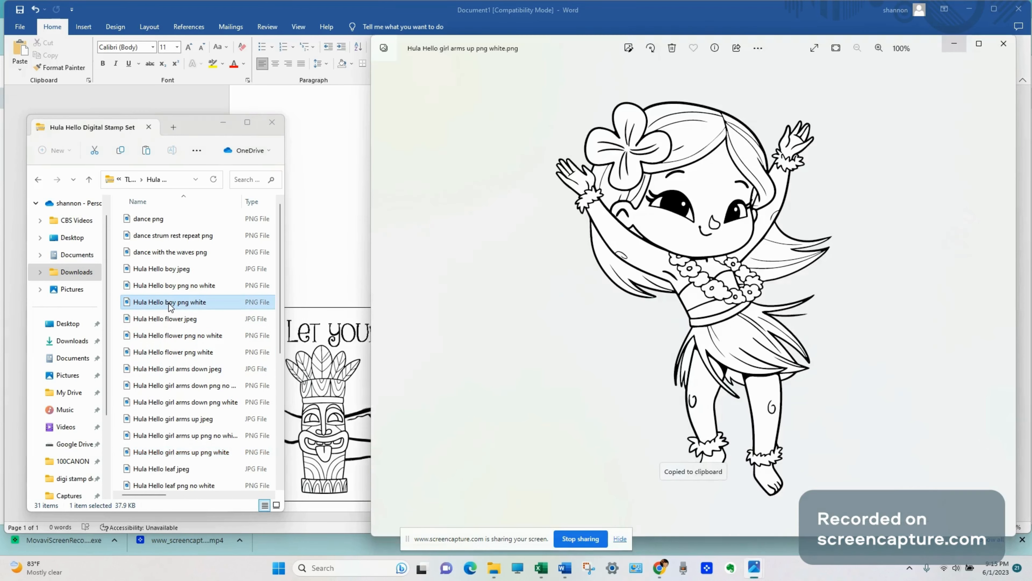
double_click(168, 303)
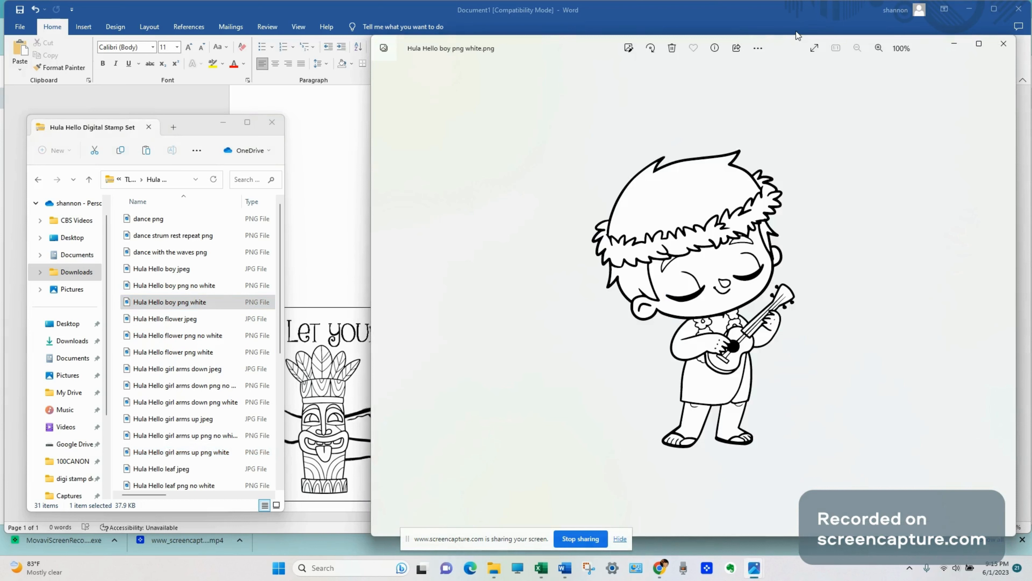
left_click(758, 49)
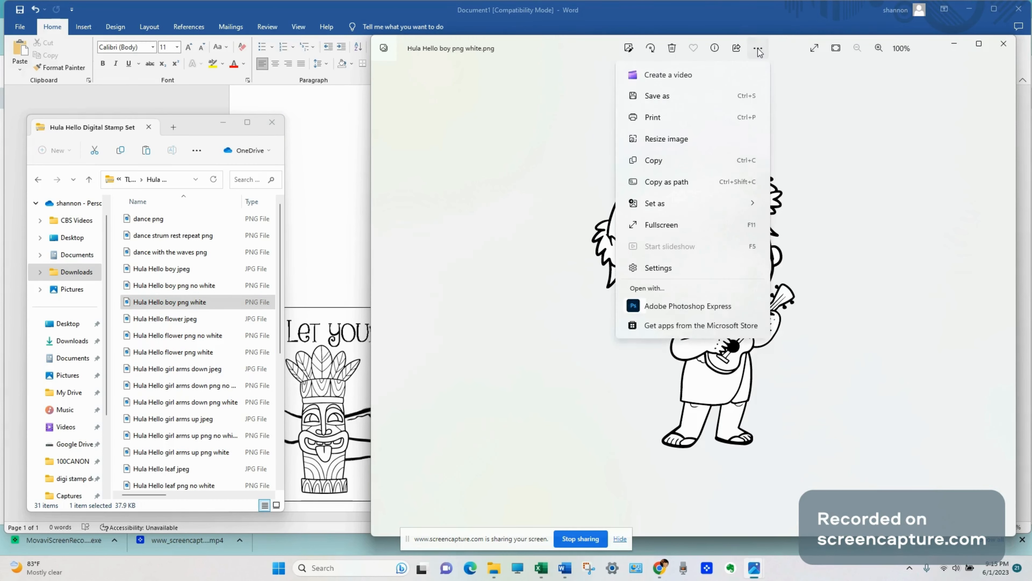
left_click(679, 160)
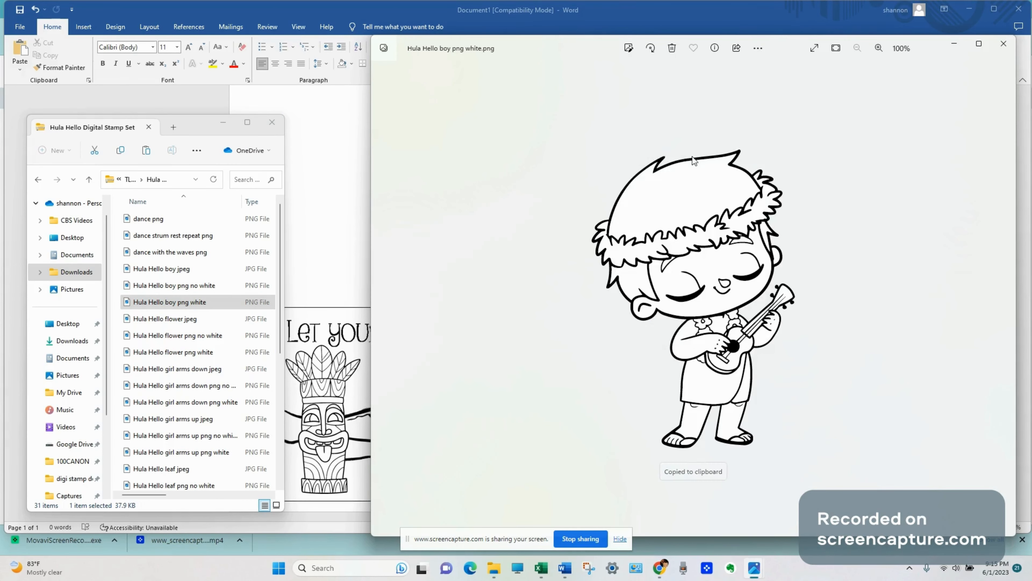
left_click(955, 45)
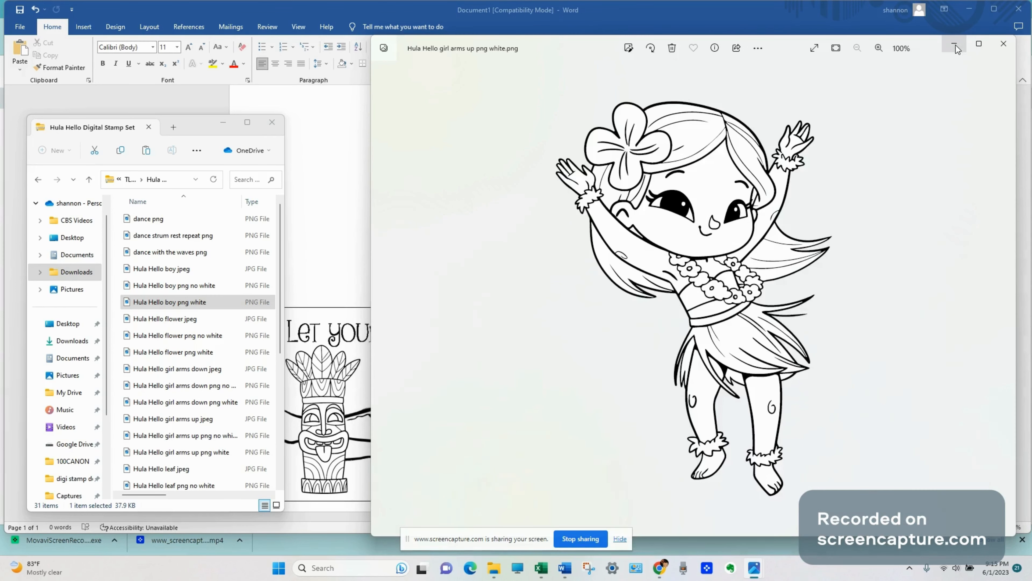
left_click(1003, 48)
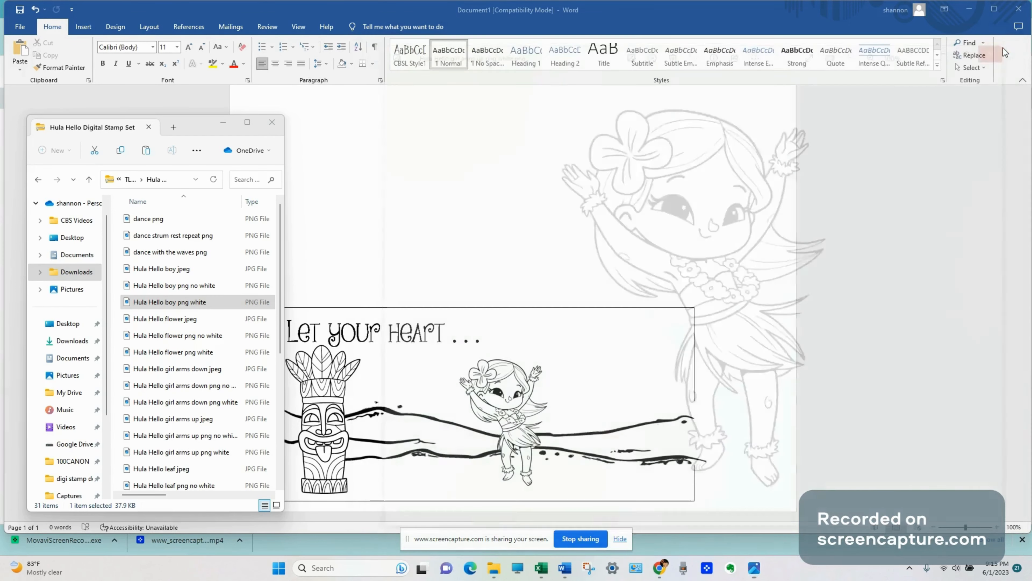
left_click(433, 172)
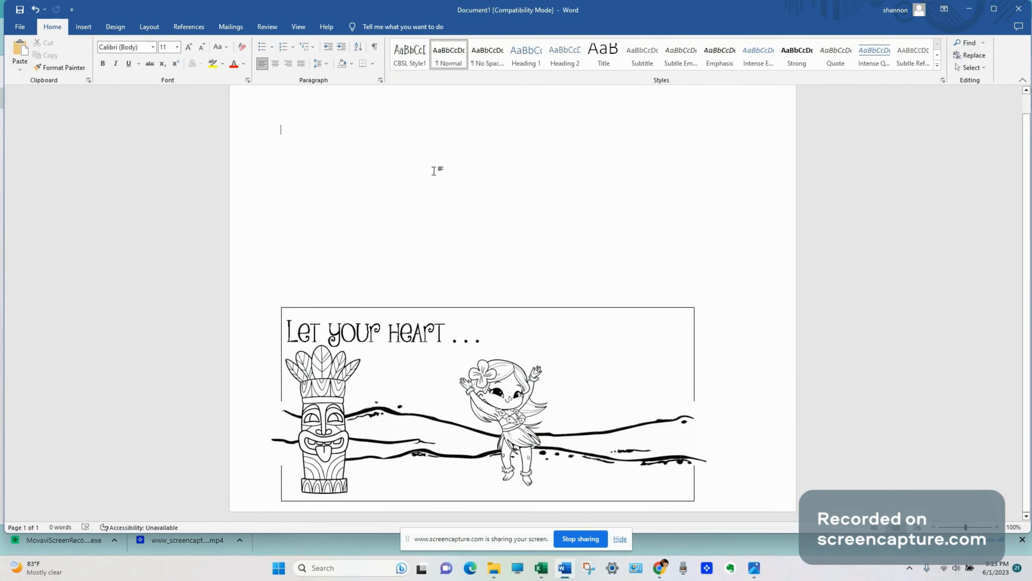
Step: Paste the ukulele boy with In Front of Text wrapping and place him on the ground lines between the totem and the hula girl
right_click(434, 172)
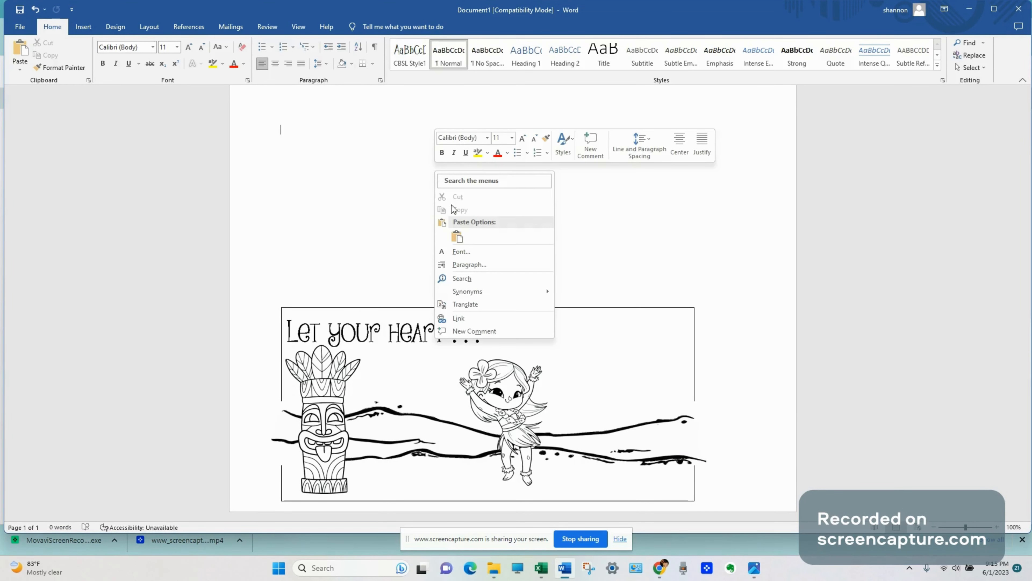
left_click(457, 237)
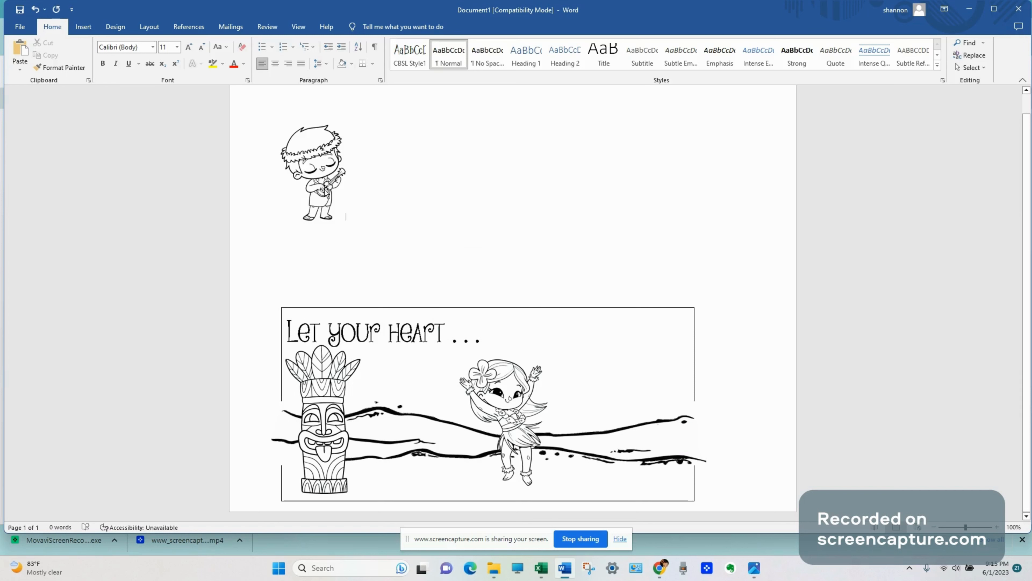
left_click(323, 163)
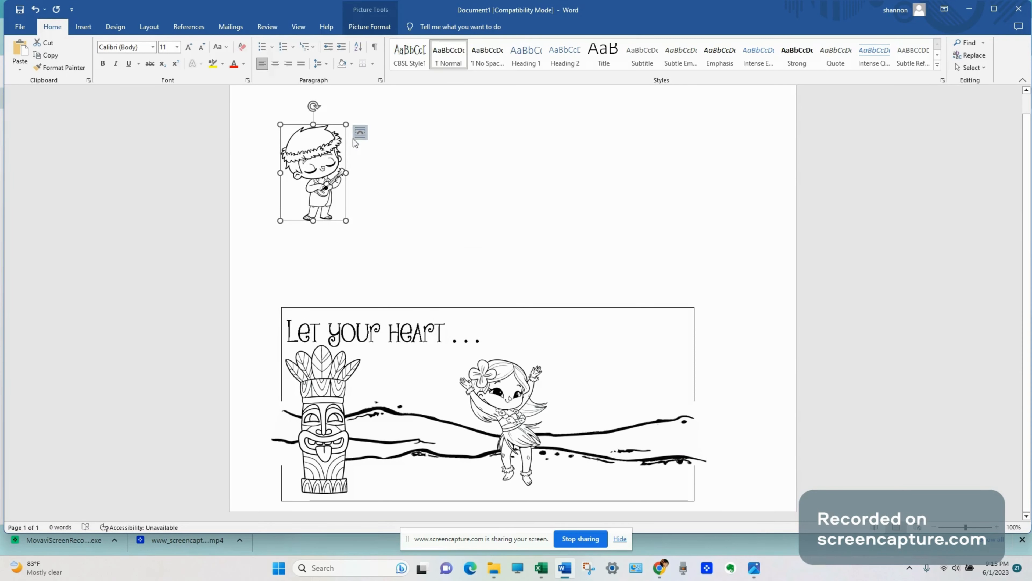
left_click(360, 133)
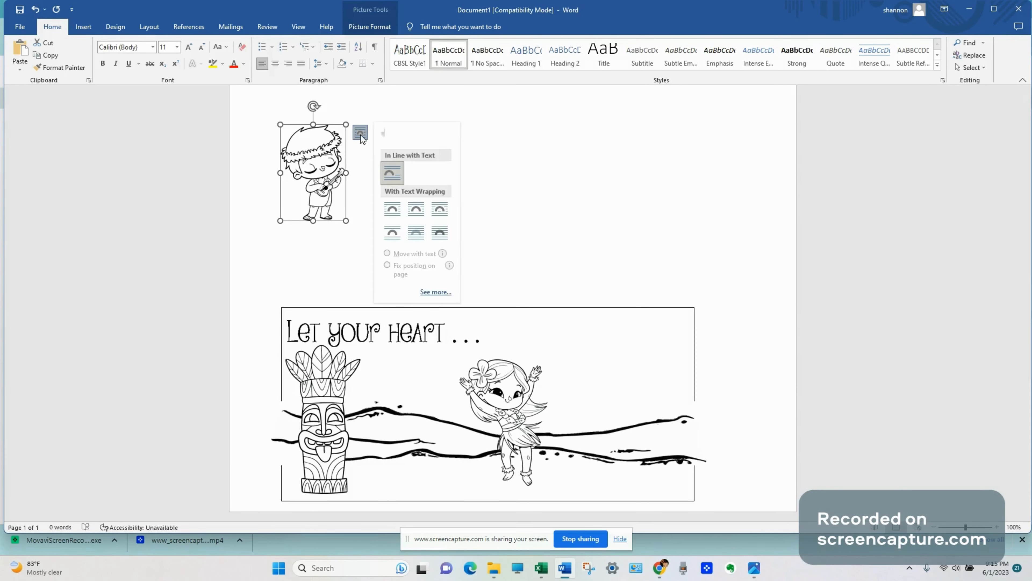
left_click(440, 234)
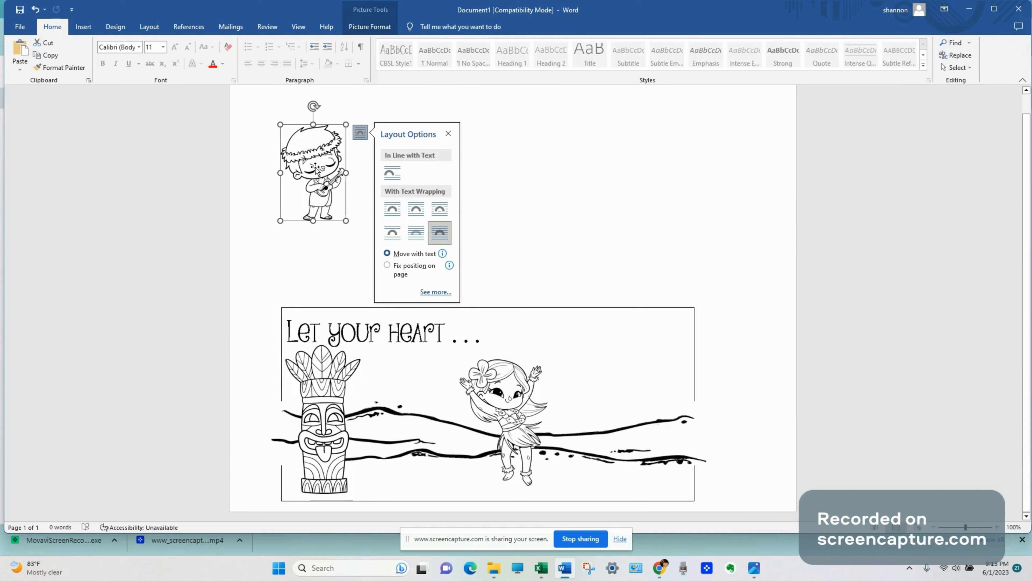
left_click_drag(315, 169, 403, 431)
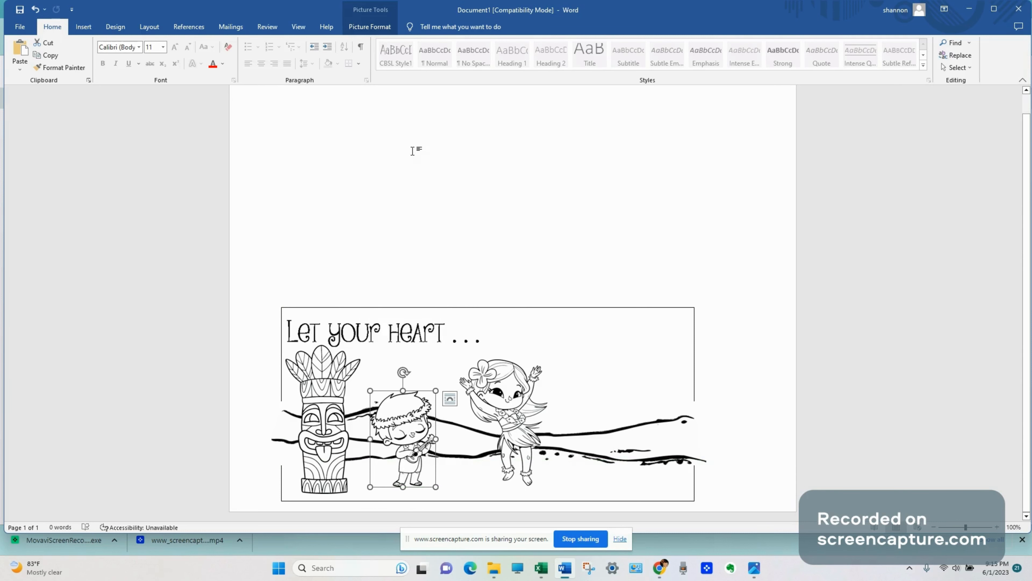
left_click(403, 196)
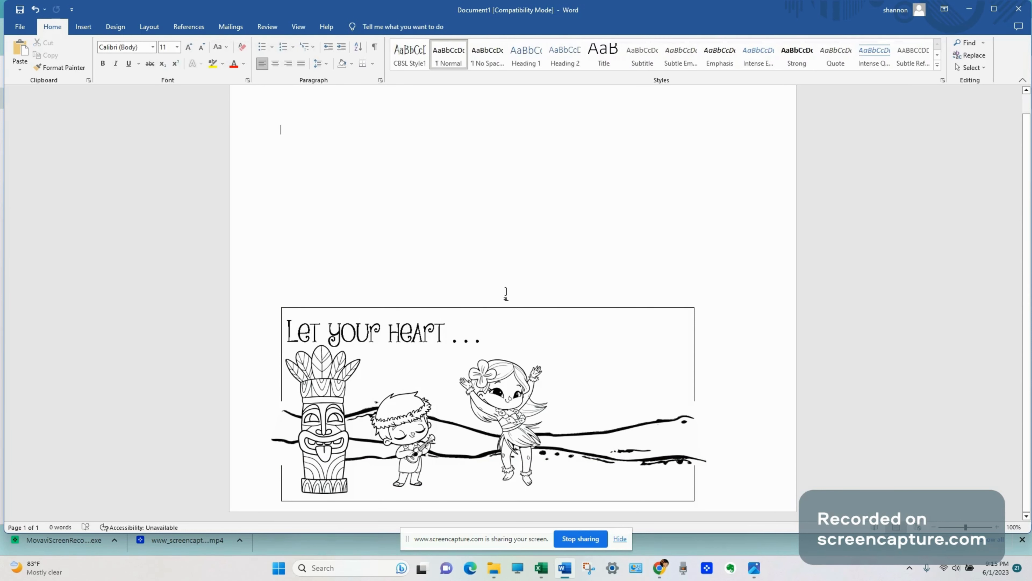
Step: Open dance png from the stamp set folder, copy the image, clear the viewer windows, and return to the Word document
left_click(494, 568)
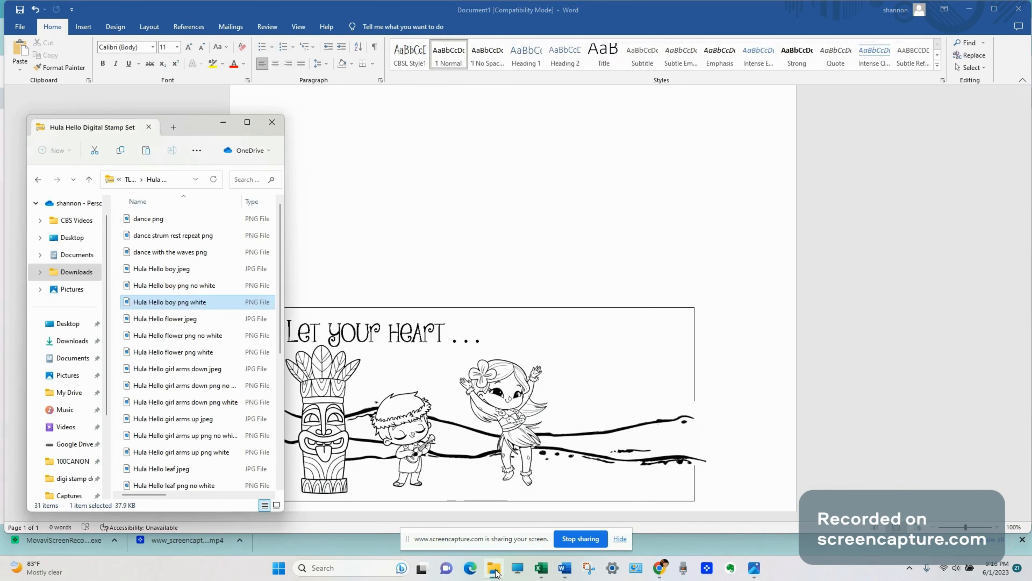
double_click(171, 219)
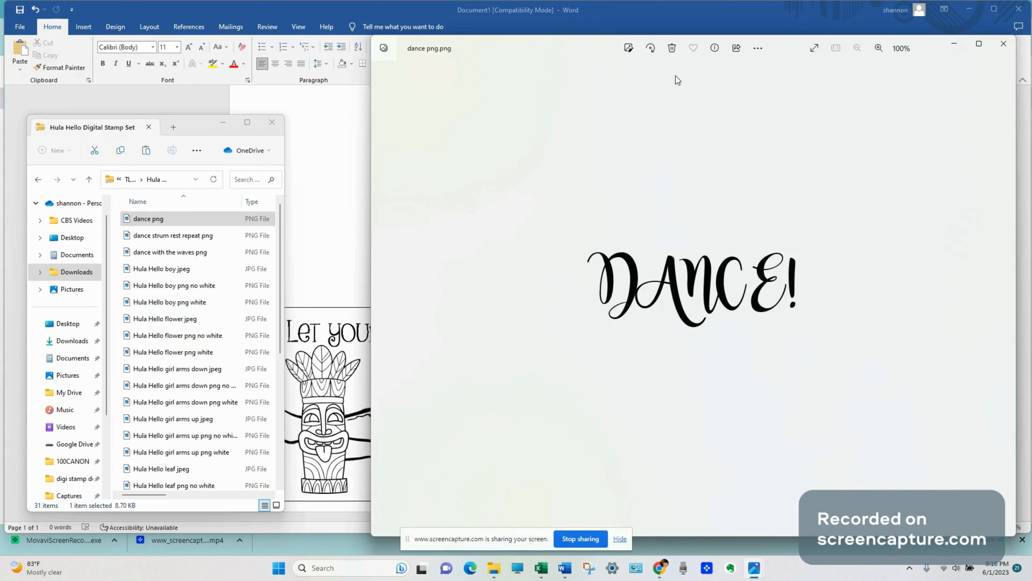
left_click(758, 49)
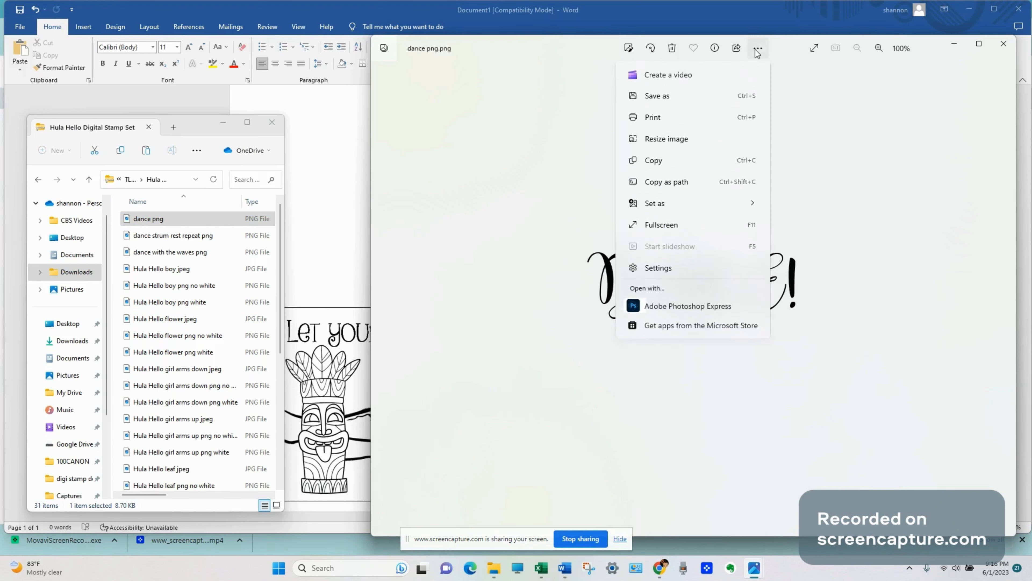
left_click(661, 162)
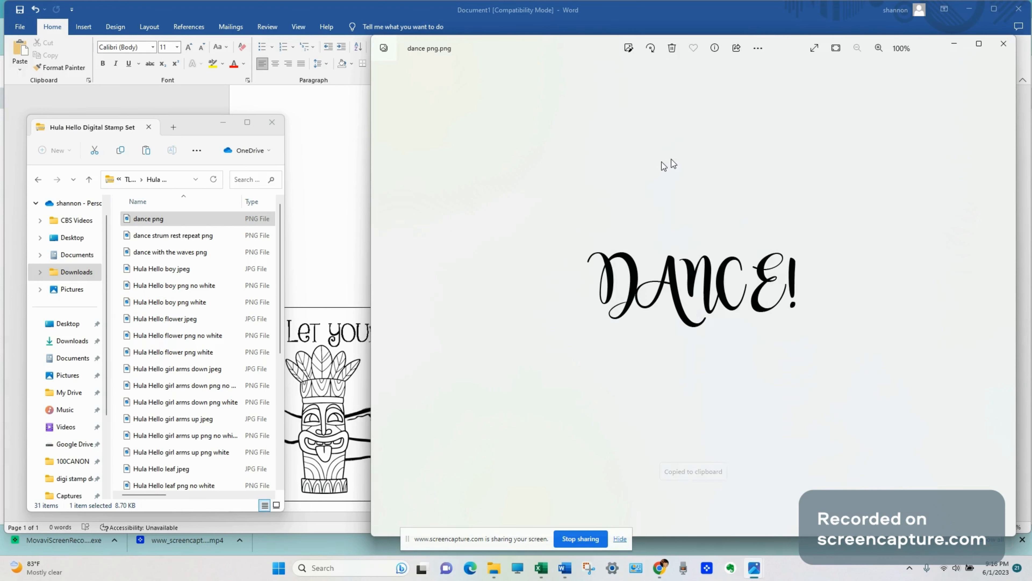
left_click(955, 45)
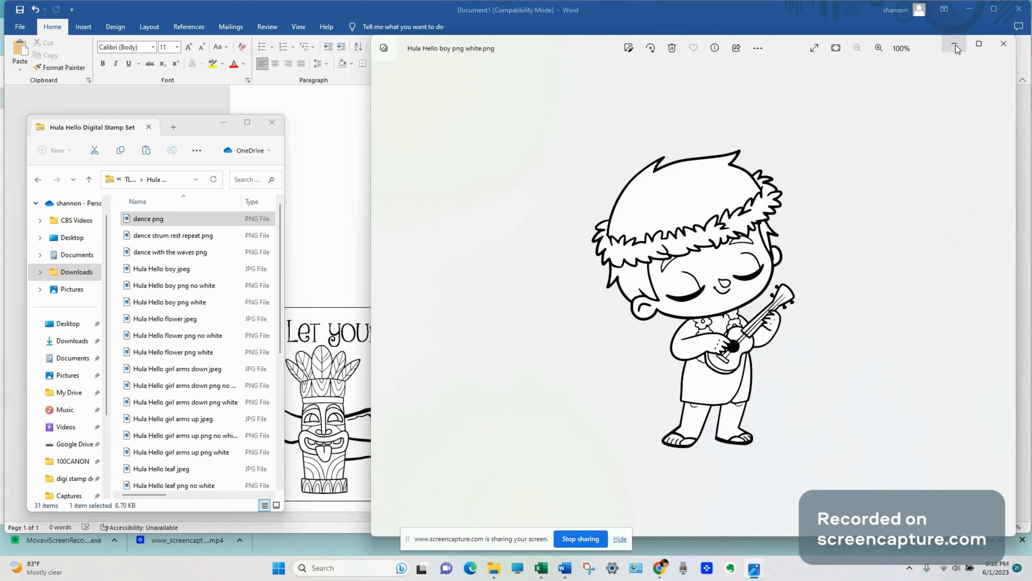
left_click(1006, 44)
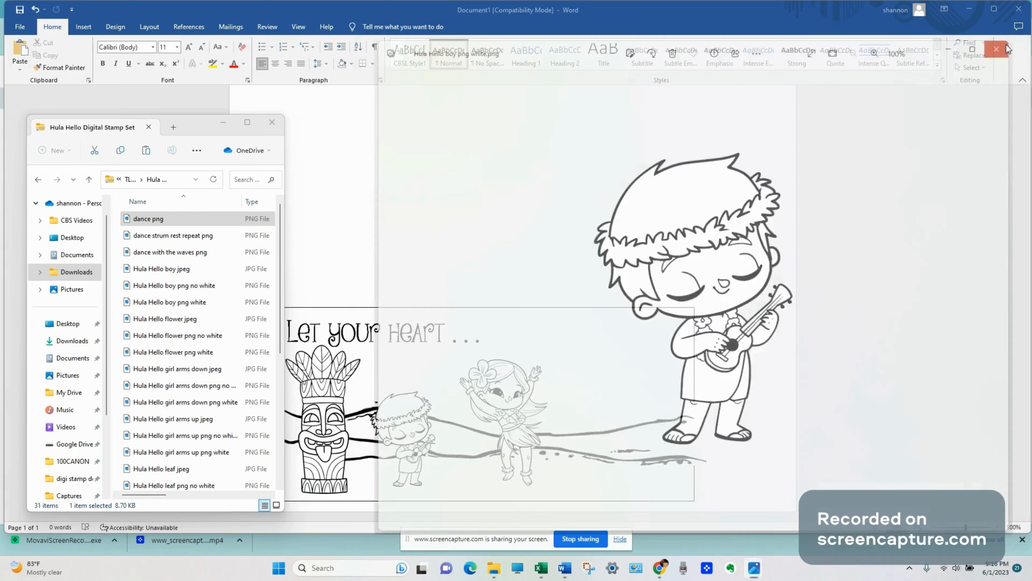
left_click(453, 183)
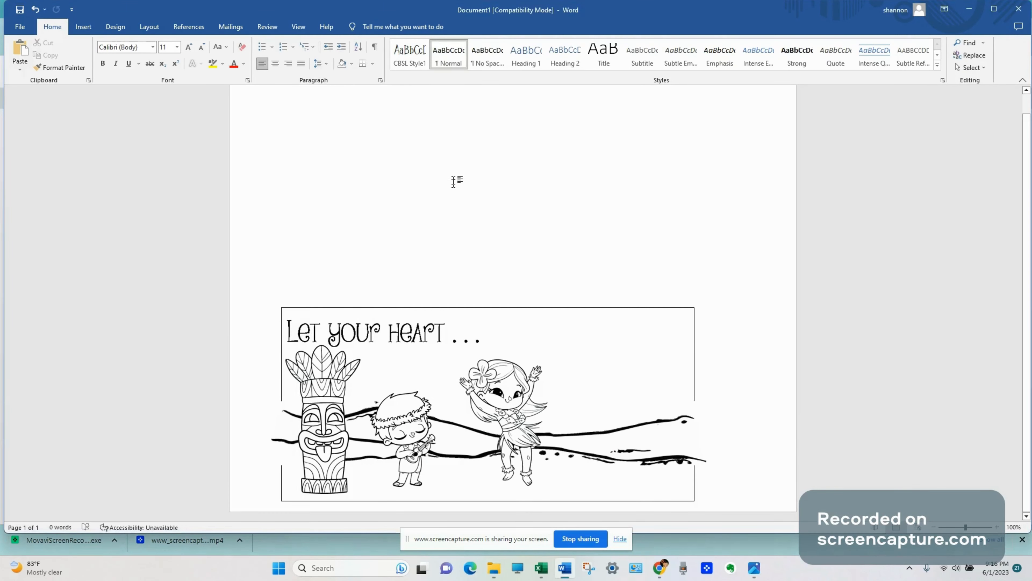
Step: Paste the "DANCE!" image with In Front of Text wrapping and place it in the rectangle's lower-right corner below the ground lines
right_click(454, 178)
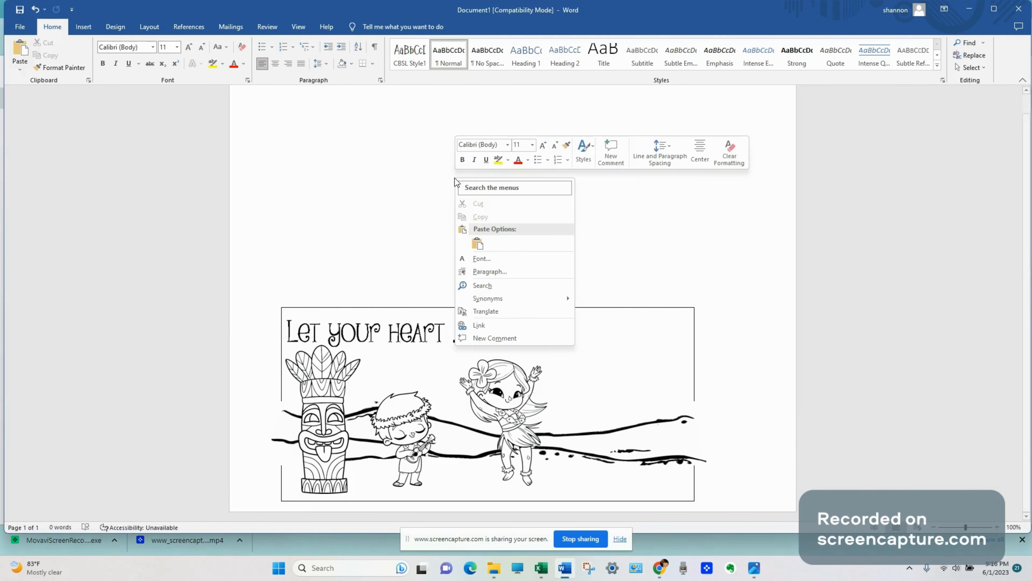
left_click(483, 245)
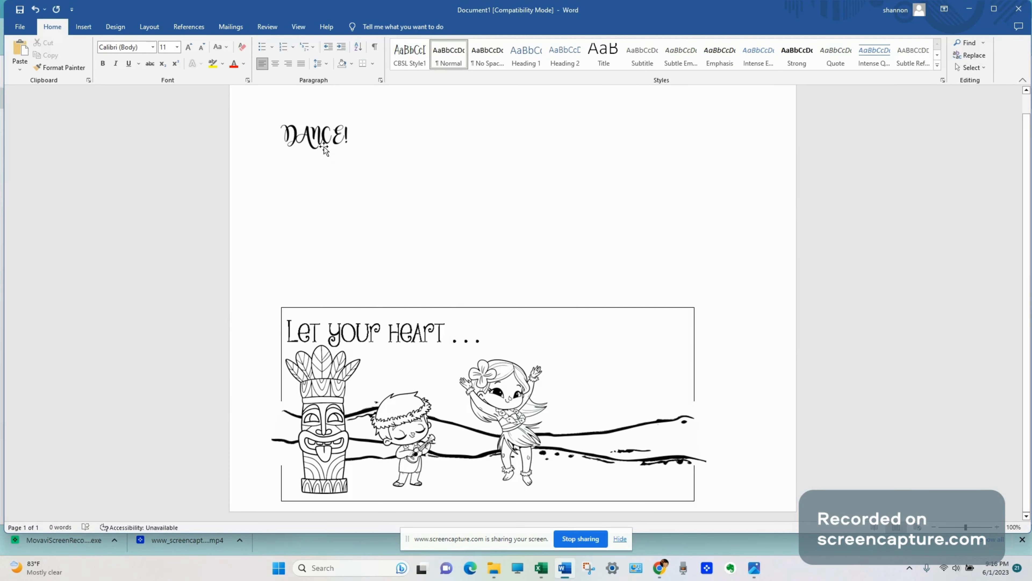
left_click(300, 136)
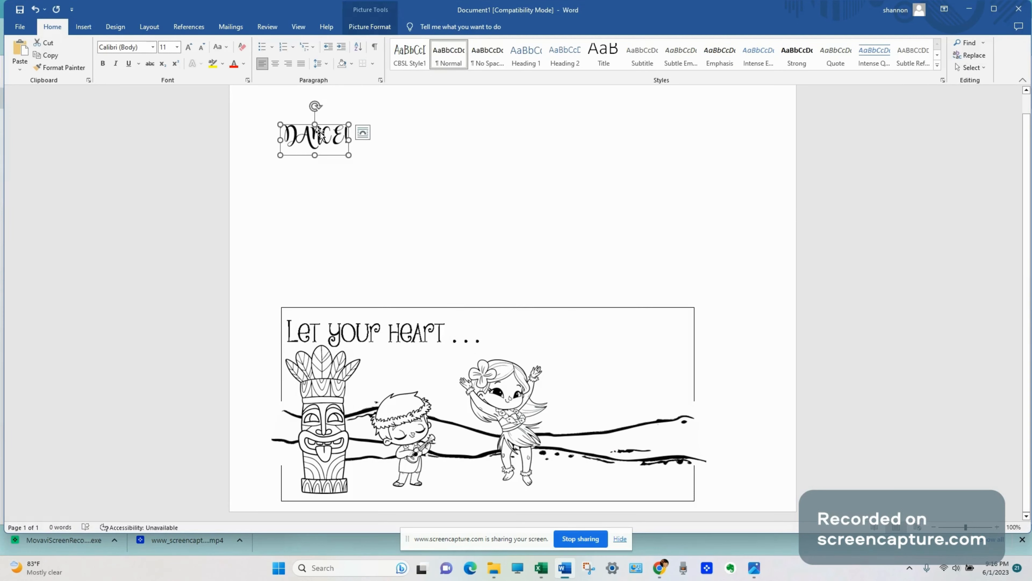
left_click(363, 136)
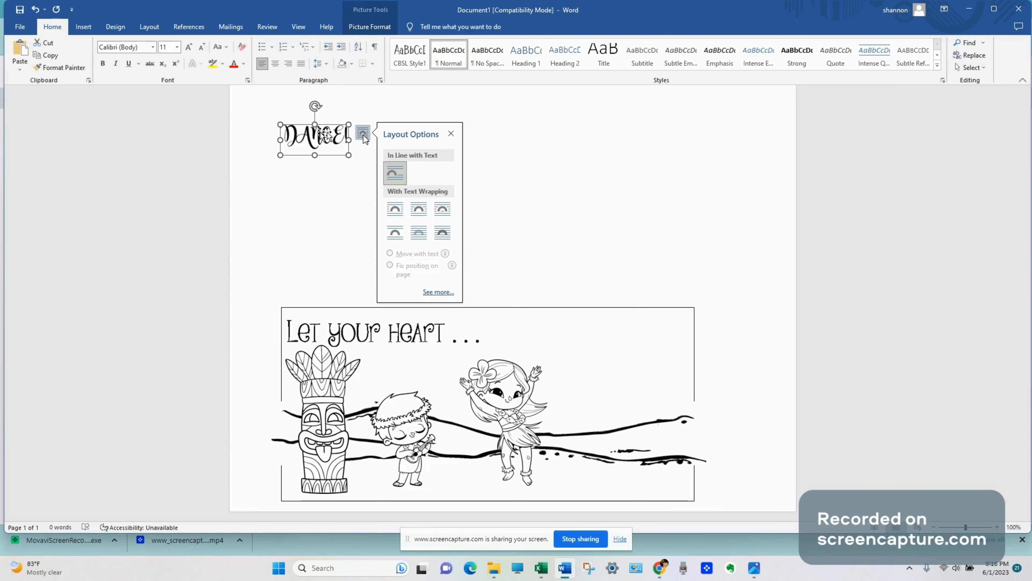
left_click(447, 236)
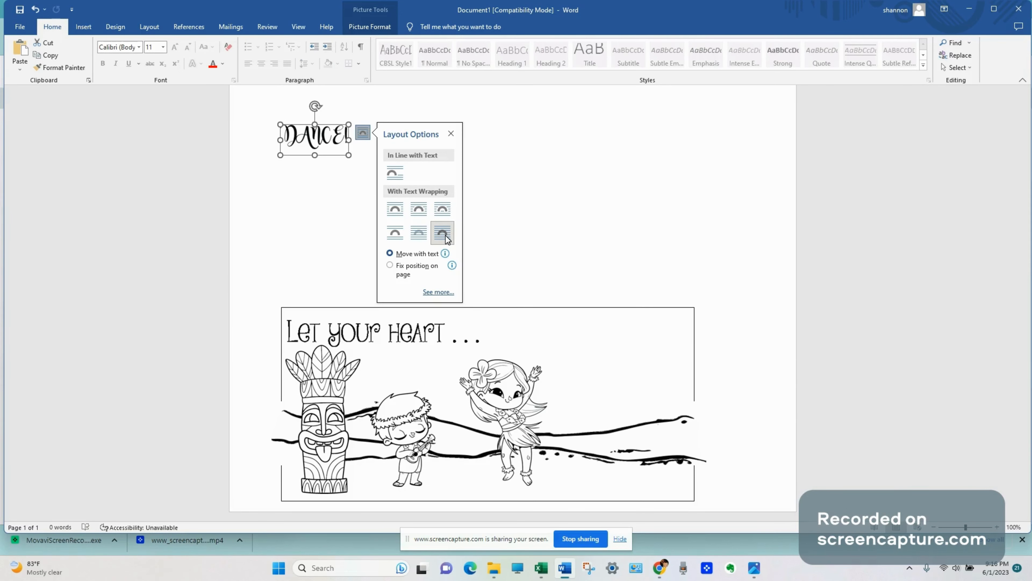
left_click_drag(321, 135, 622, 480)
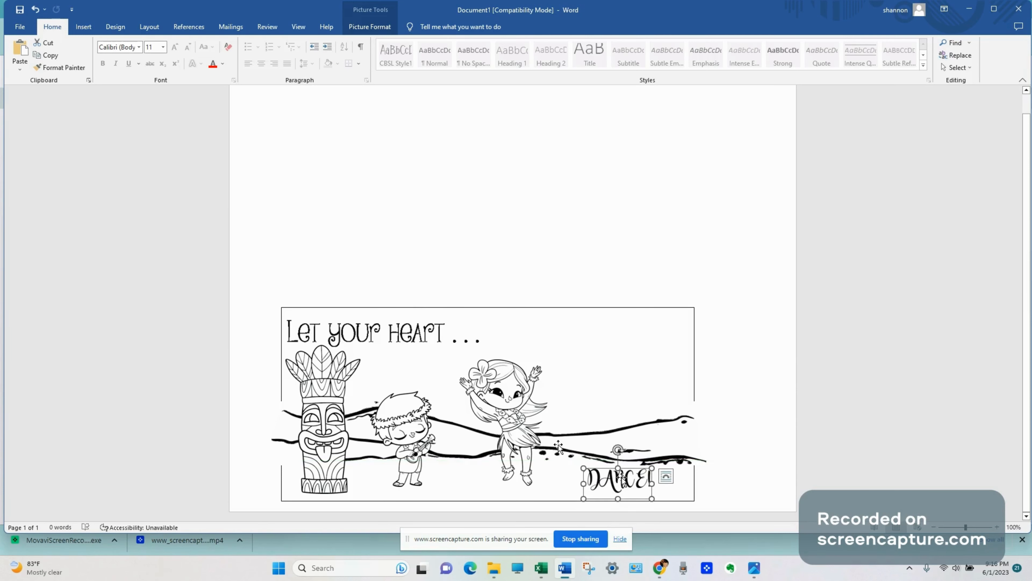
Step: Move the ground lines image up so that it clears the "DANCE!" word and crosses the middle of the rectangle
left_click(573, 442)
left_click_drag(573, 442, 573, 412)
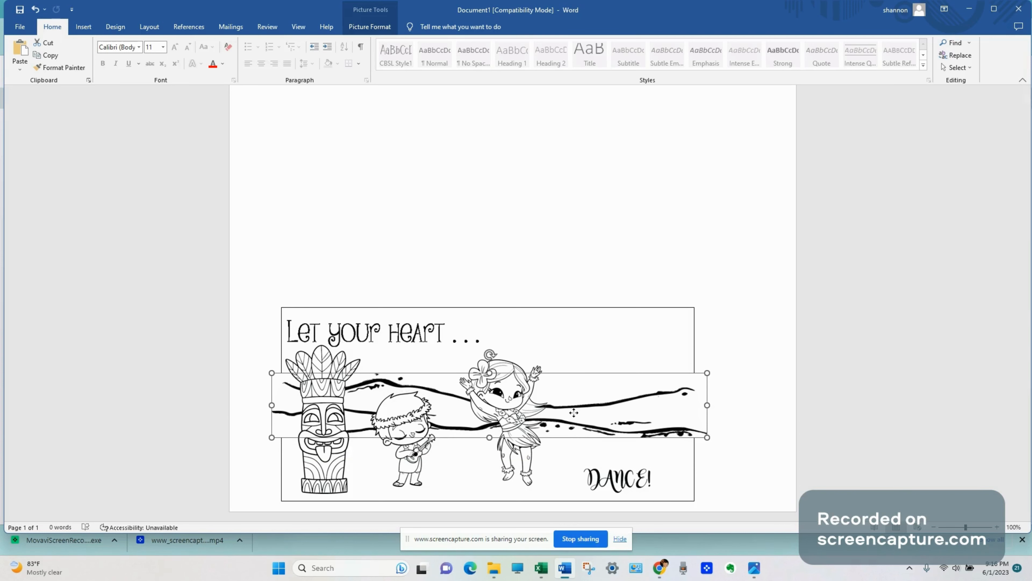
left_click_drag(574, 412, 573, 413)
Step: Enlarge the "DANCE!" image proportionally until it nearly reaches the rectangle's right edge
left_click(606, 486)
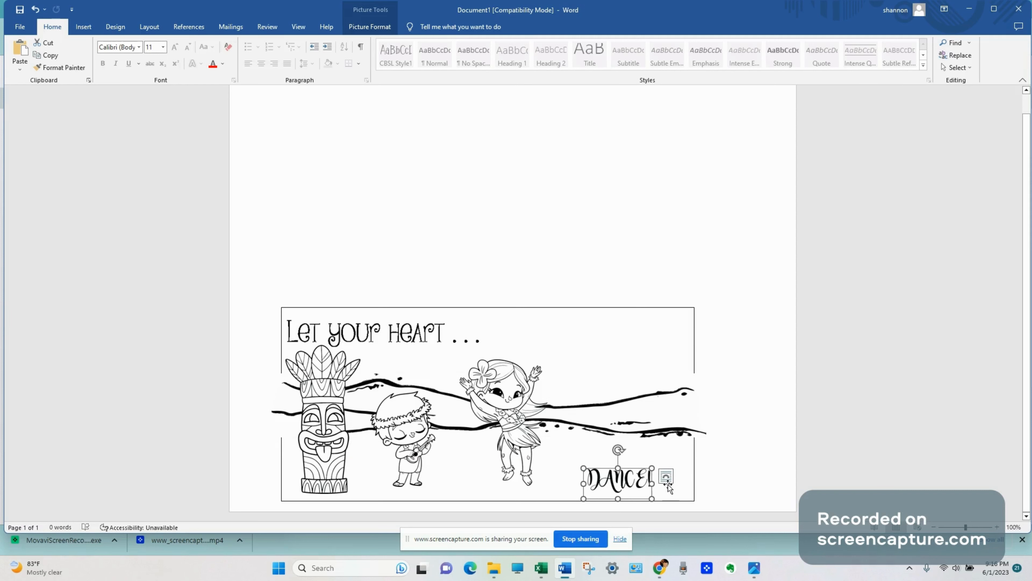
left_click_drag(652, 467, 687, 465)
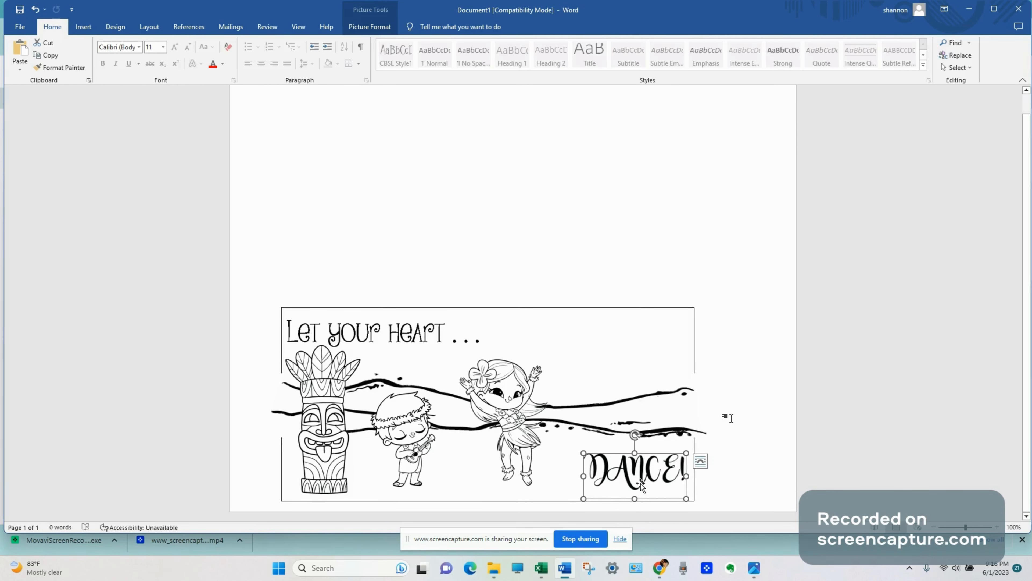
left_click(738, 419)
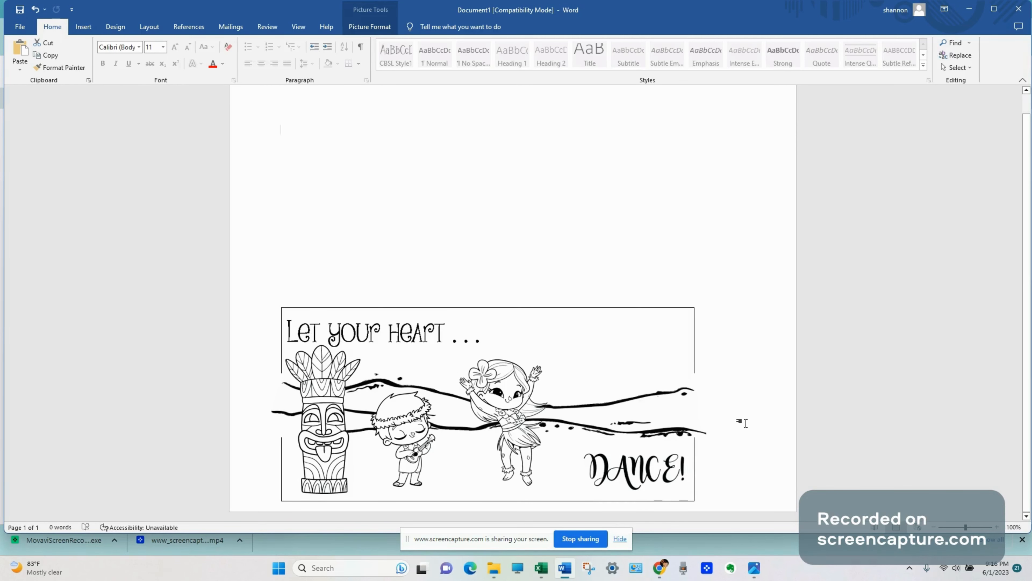
Step: Move the hula girl closer to "DANCE!" and enlarge her proportionally to nearly the rectangle's full height
left_click(511, 416)
left_click_drag(511, 416, 546, 415)
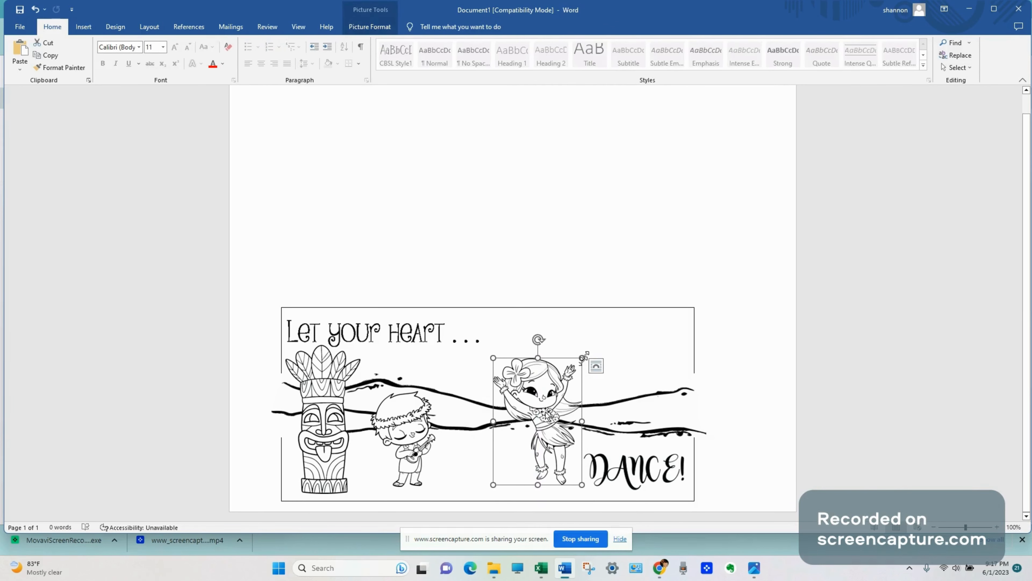
left_click_drag(582, 357, 607, 338)
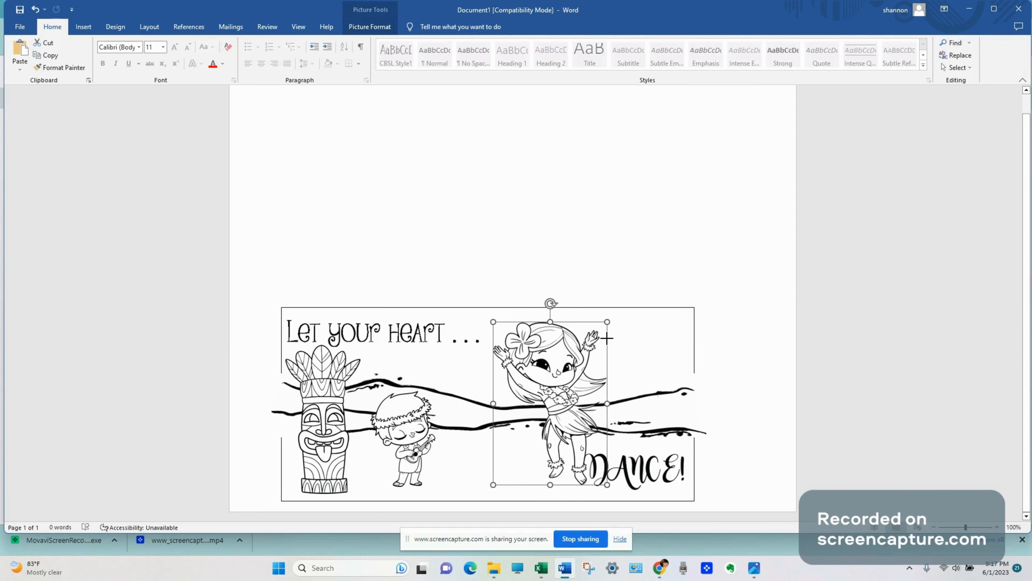
left_click_drag(558, 389, 553, 389)
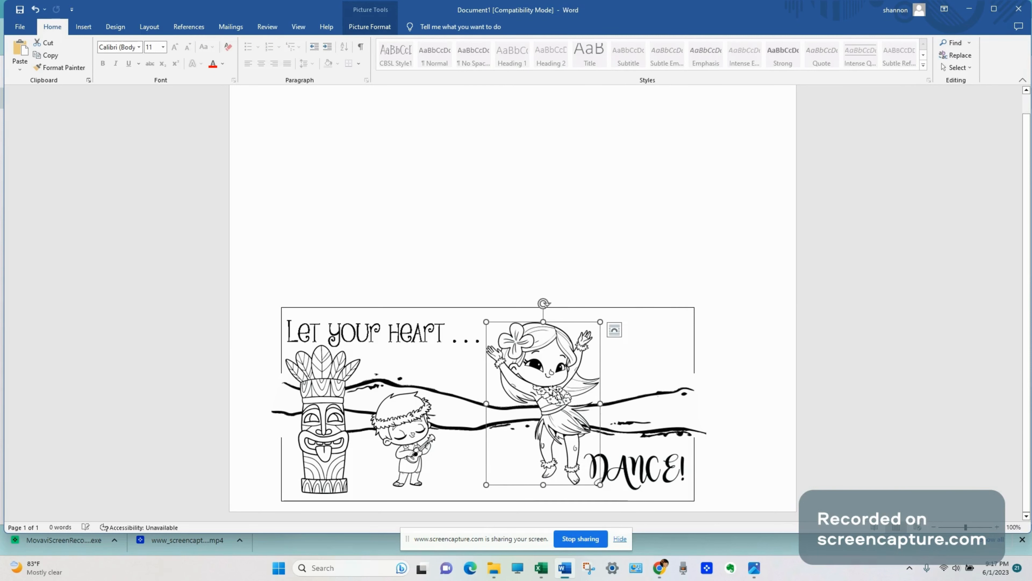
Step: Shift the ukulele boy slightly away from the totem and enlarge him to fill the space below the sentiment
left_click(415, 438)
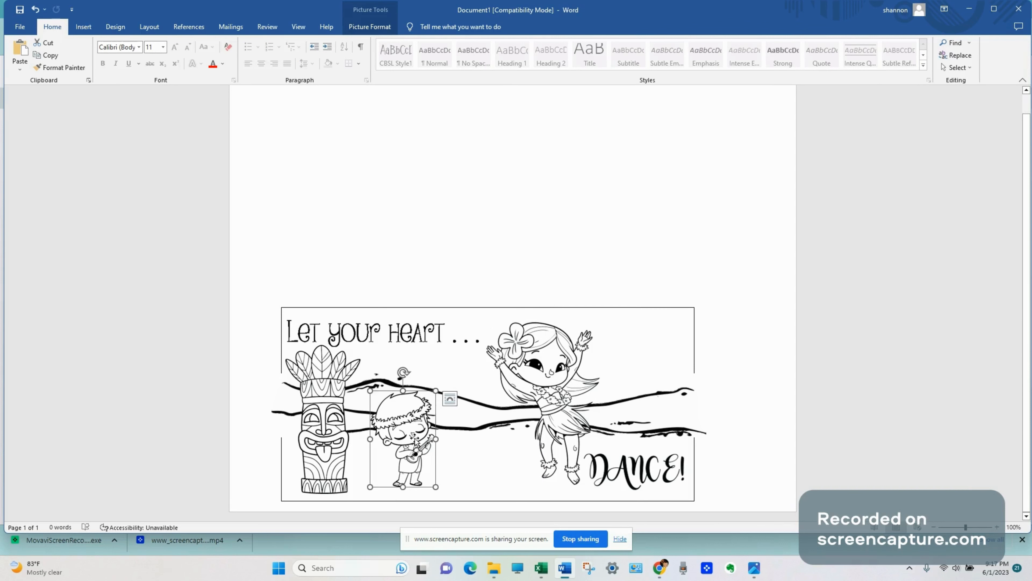
left_click_drag(412, 428, 423, 431)
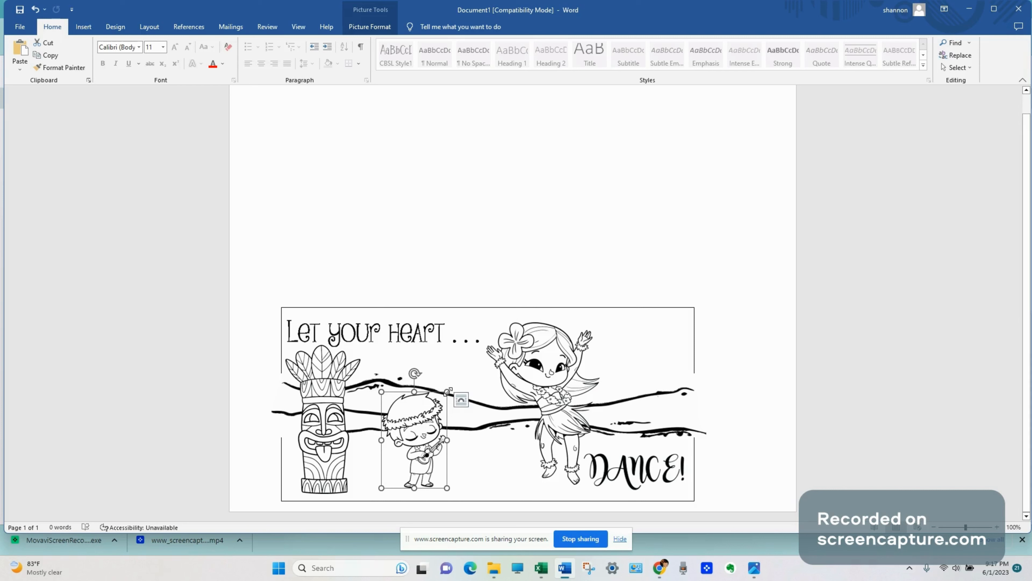
left_click_drag(447, 392, 478, 362)
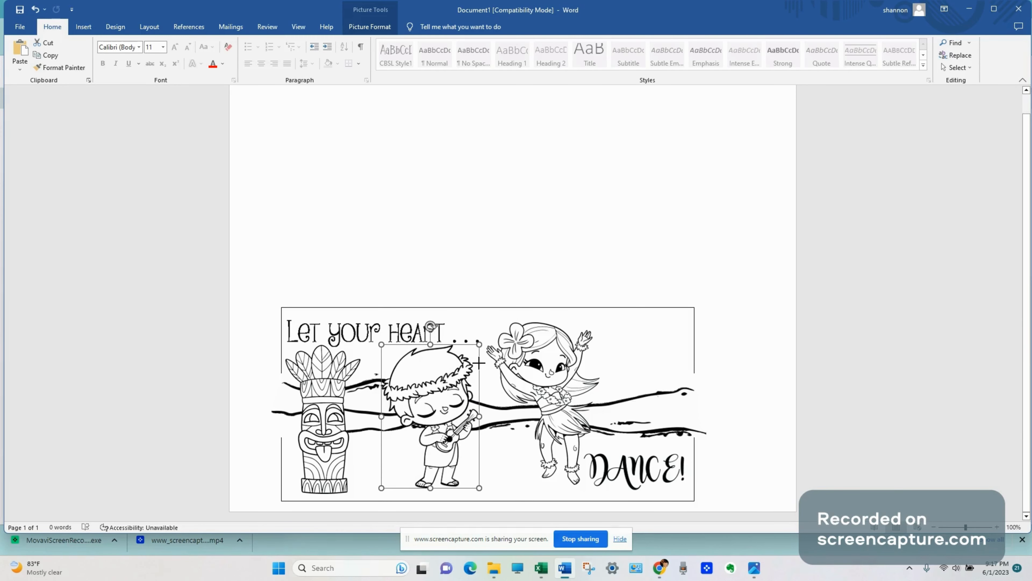
Step: Nudge the hula girl slightly toward the ukulele boy, away from the "DANCE!" word
left_click(506, 462)
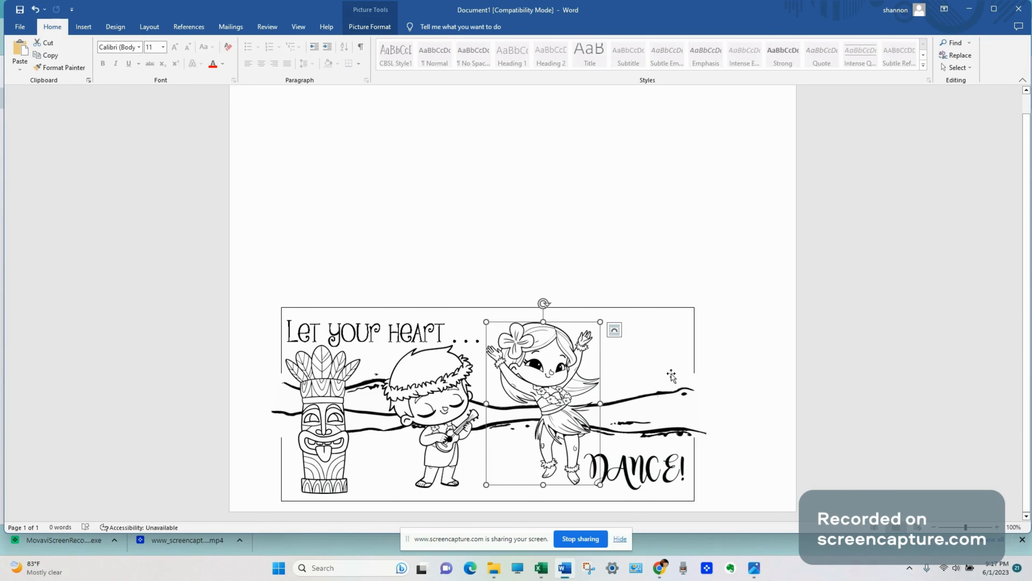
left_click(675, 239)
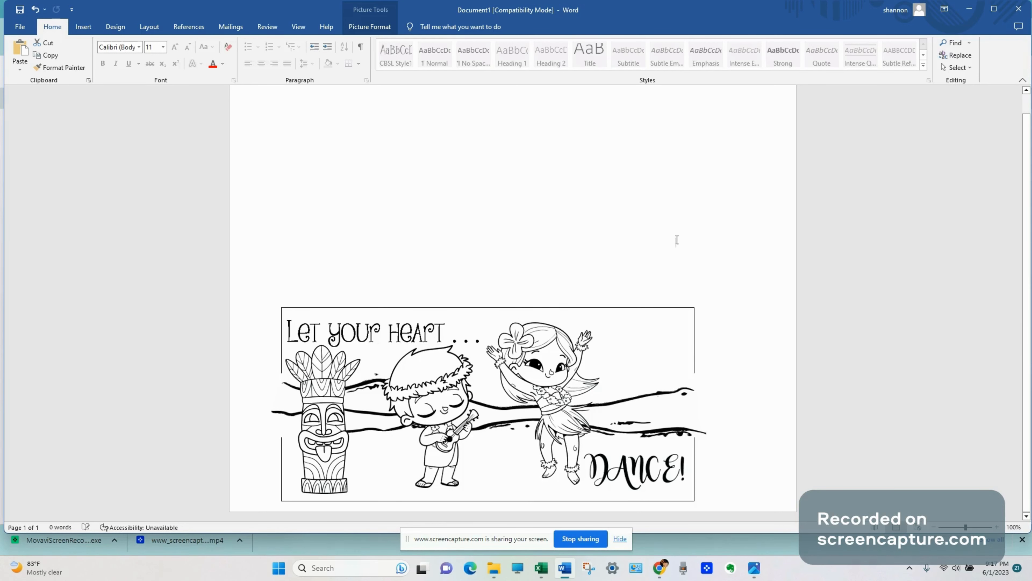
left_click(549, 417)
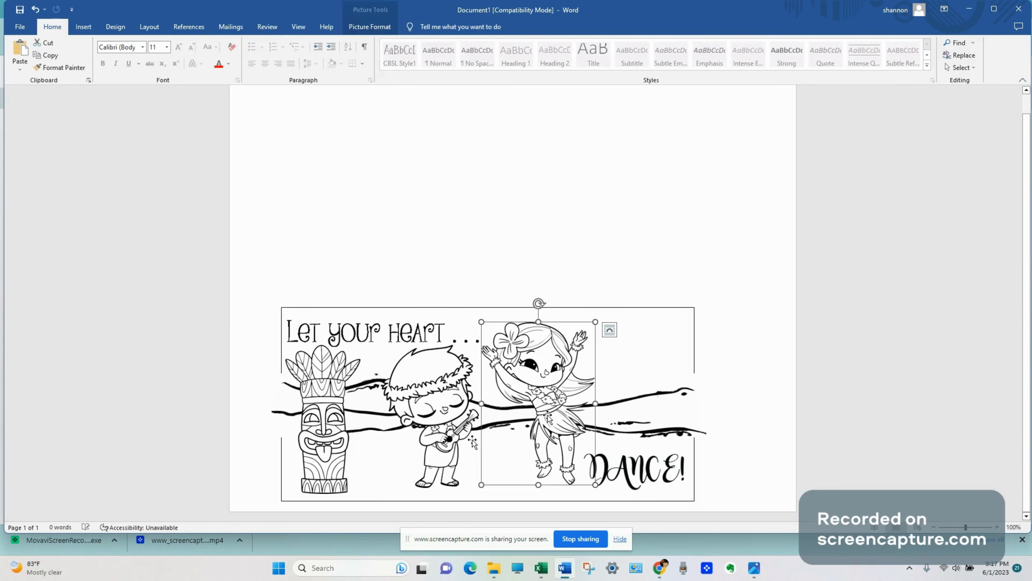
Step: Lower the ukulele boy to the rectangle's bottom edge and enlarge him slightly
left_click_drag(432, 421, 434, 430)
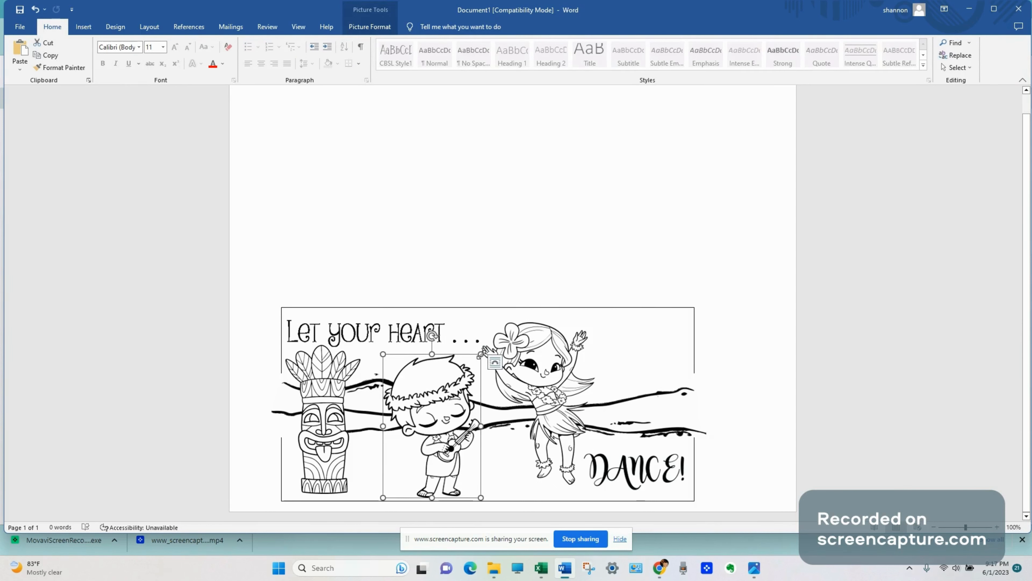
left_click_drag(480, 353, 484, 353)
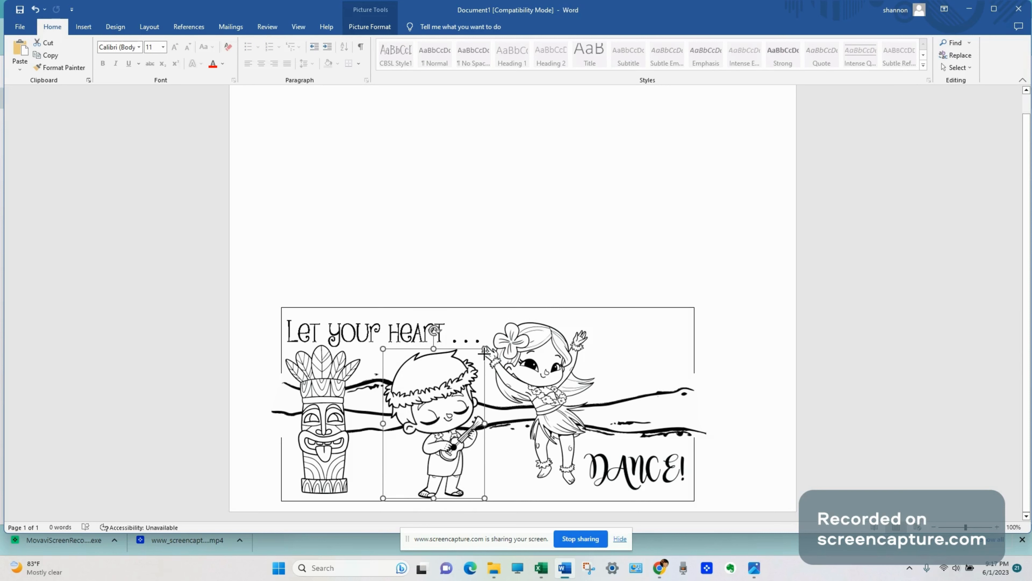
left_click(590, 255)
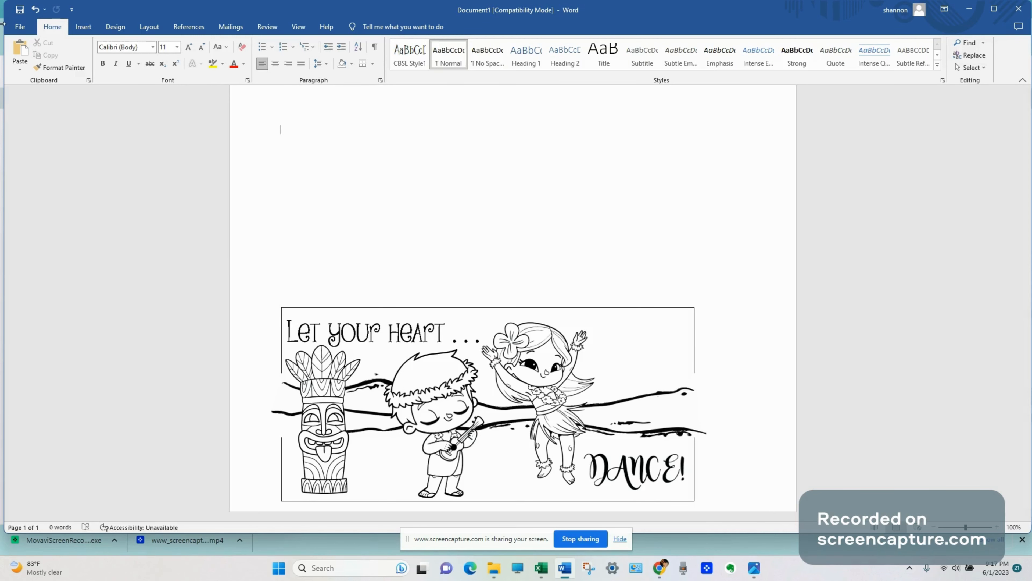
Step: Print one copy of the scene on the HP OfficeJet Pro 9010 series in landscape Letter format
left_click(20, 27)
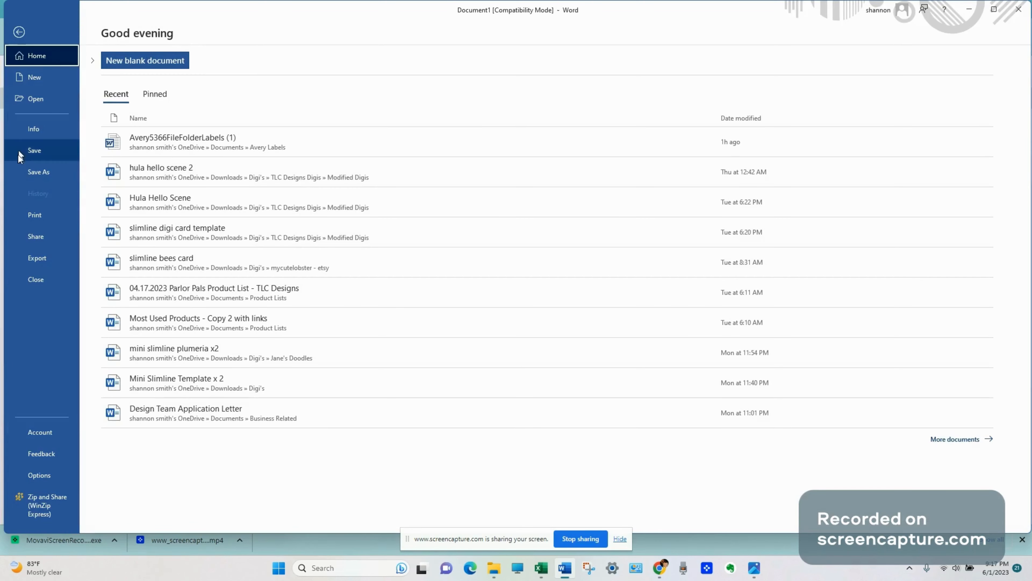
left_click(40, 218)
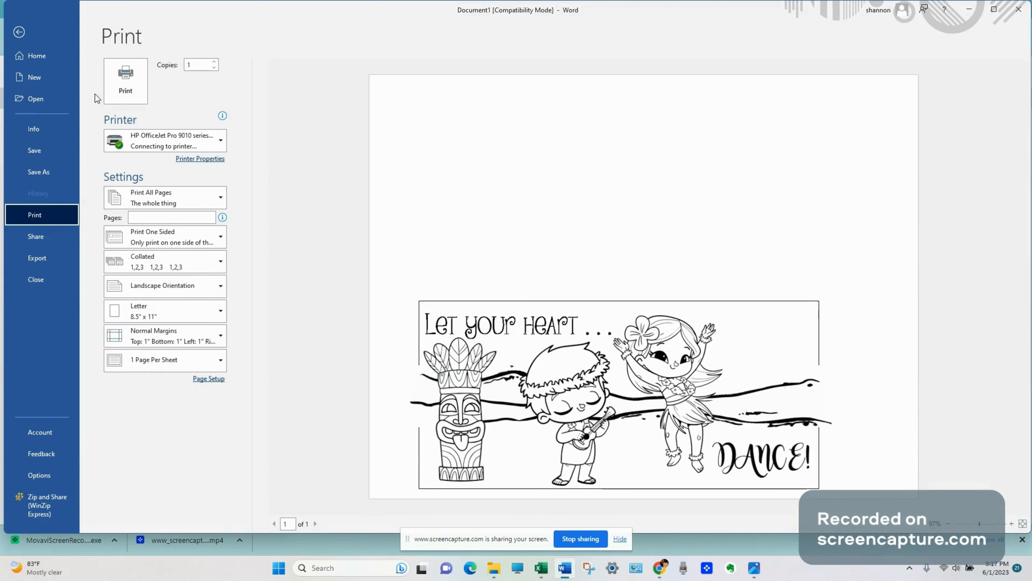
left_click(127, 82)
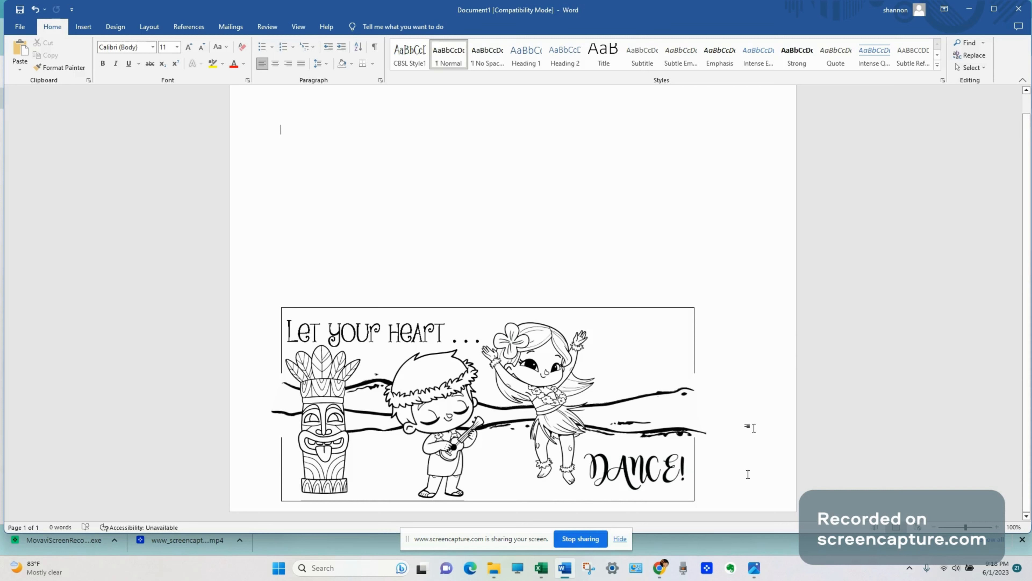
left_click(581, 540)
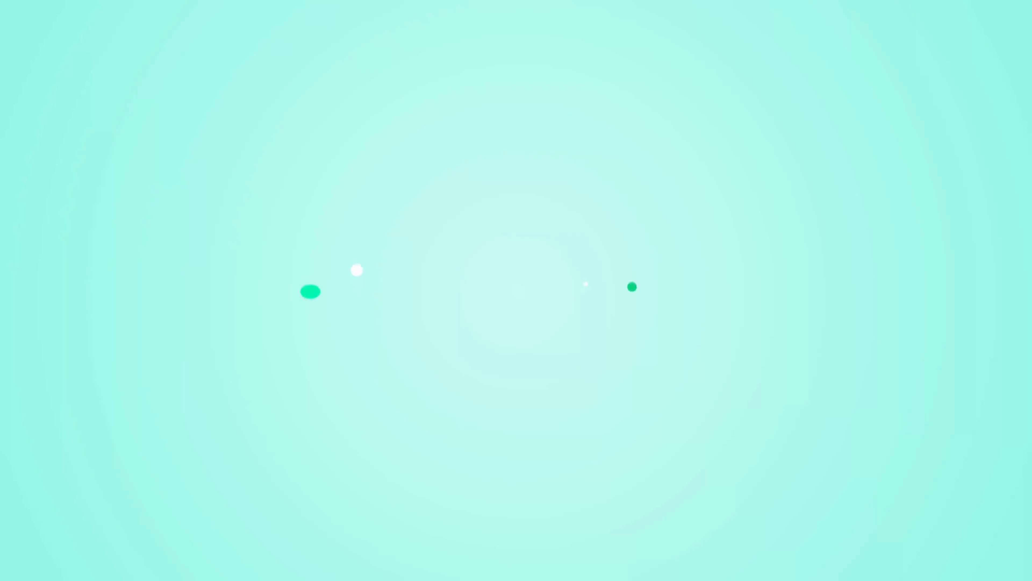